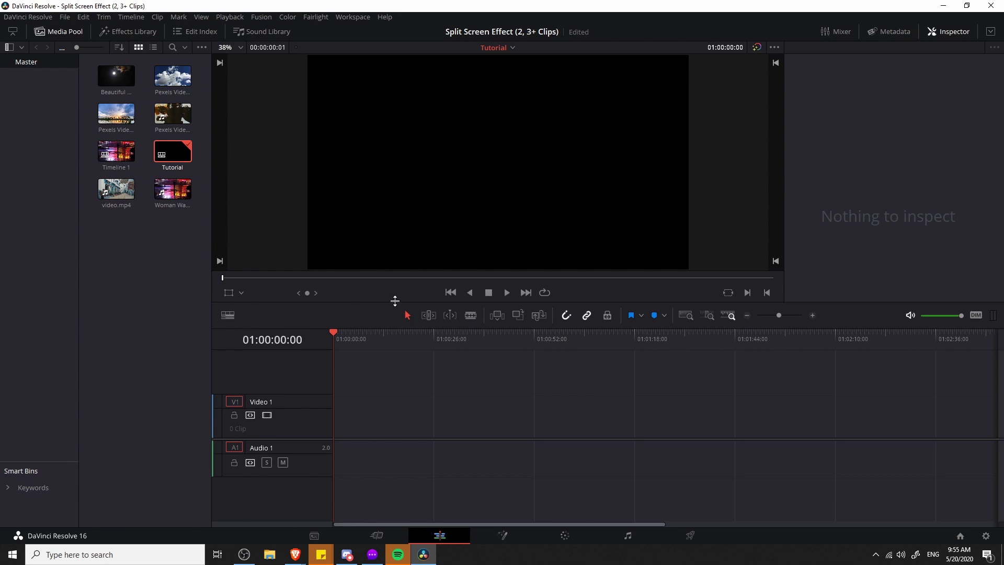
Stack the Woman Waiting For A Taxi, Pexels Videos 1722882 and Beautiful Moon clips on Video 1, 2 and 3, and enlarge the video track area.
left_click_drag(394, 301, 394, 267)
left_click_drag(172, 189, 386, 410)
left_click_drag(173, 113, 393, 364)
left_click_drag(116, 76, 390, 299)
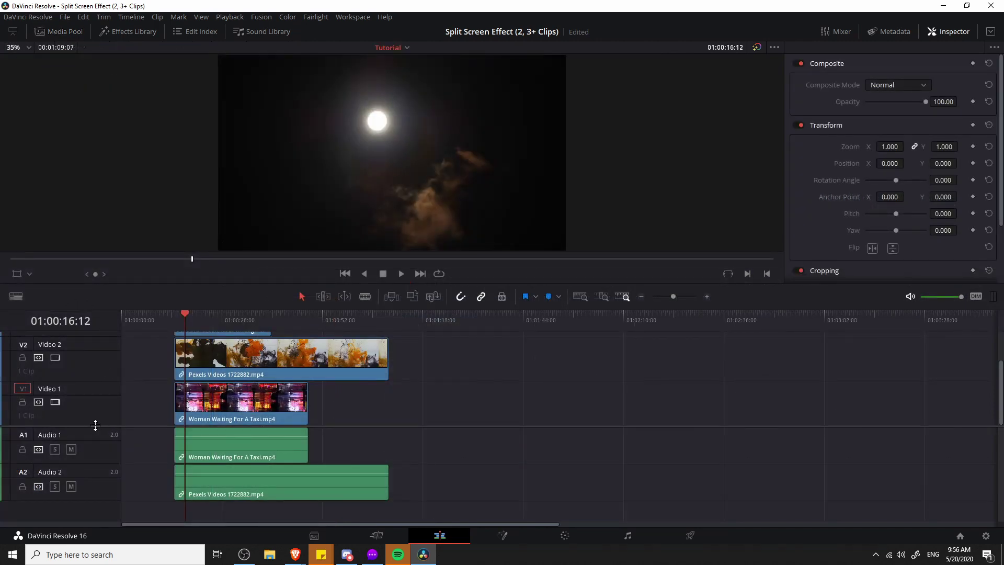
left_click_drag(95, 424, 116, 502)
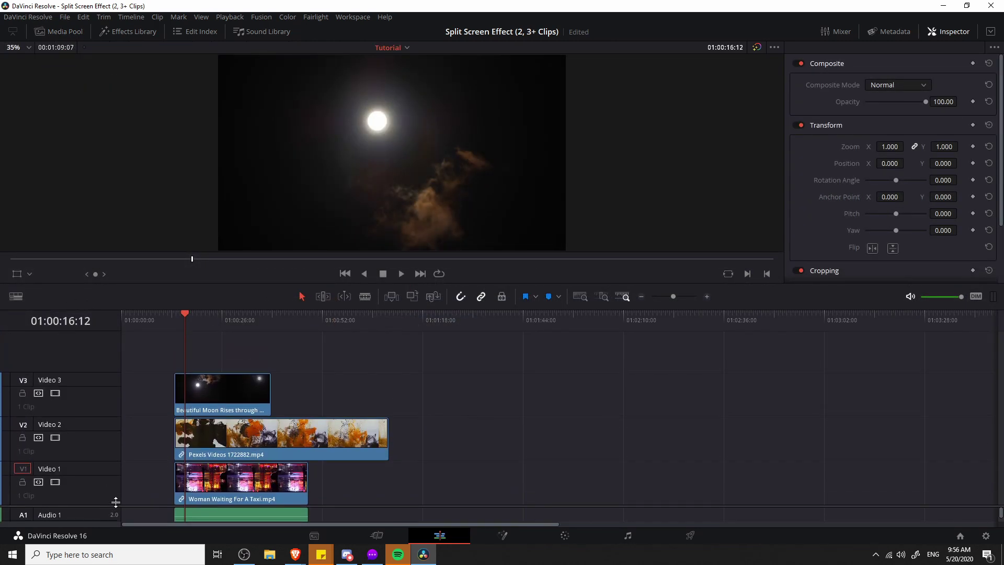
left_click_drag(230, 283, 254, 308)
Stagger the clips by starting the Pexels Videos 1722882 clip at 01:00:20:23 and the Beautiful Moon clip a few seconds after it.
left_click(186, 344)
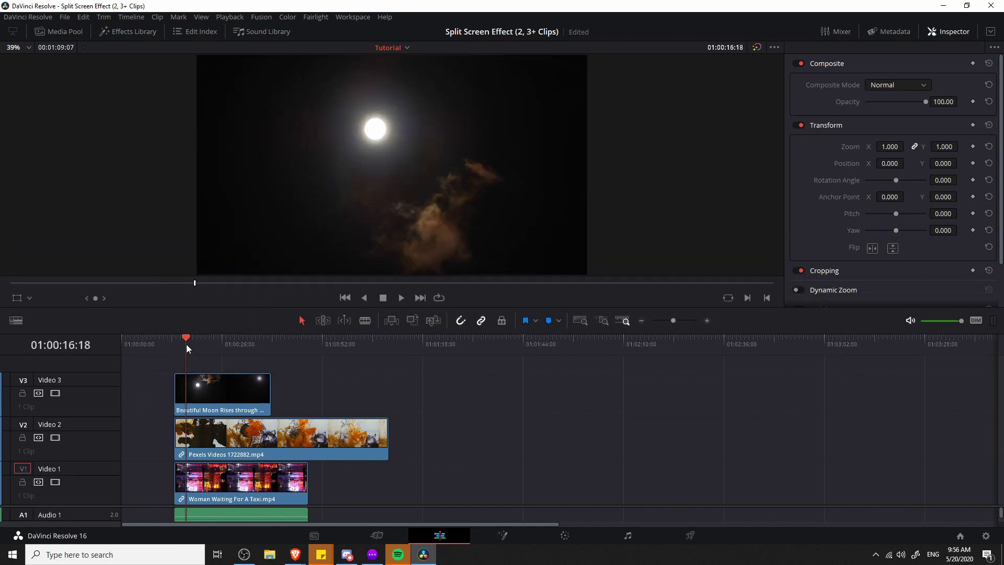
left_click_drag(186, 344, 203, 343)
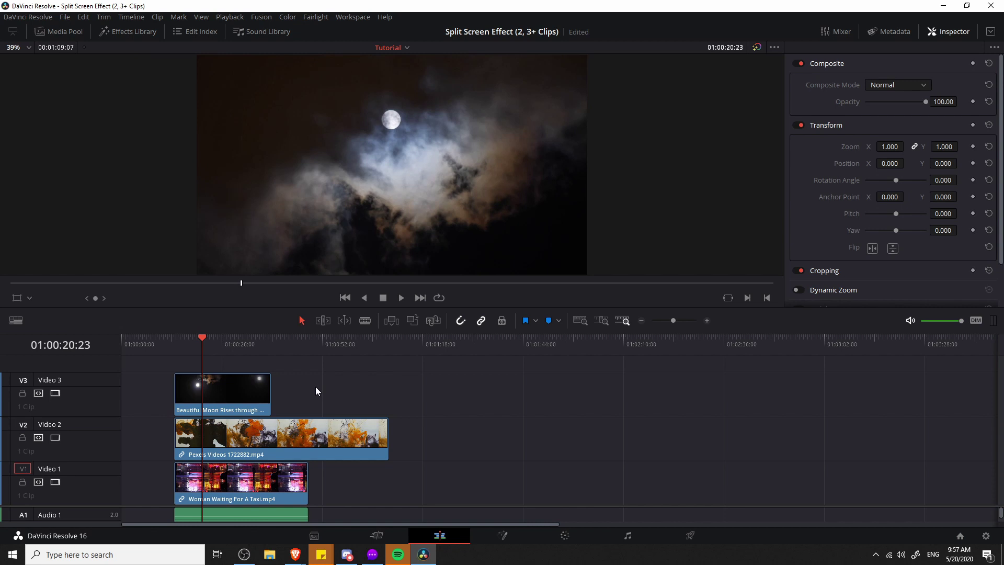
left_click(241, 385)
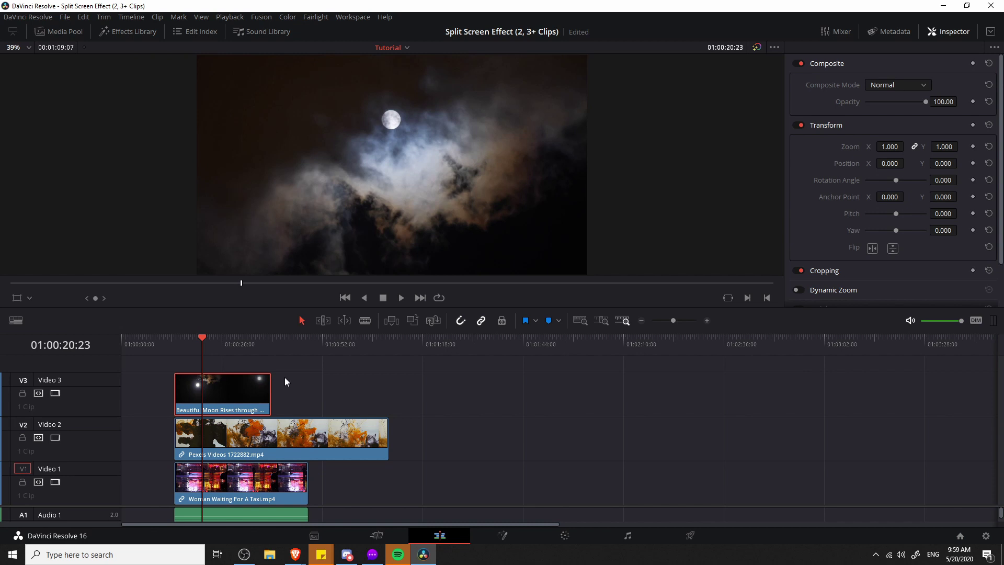
left_click_drag(353, 379, 250, 438)
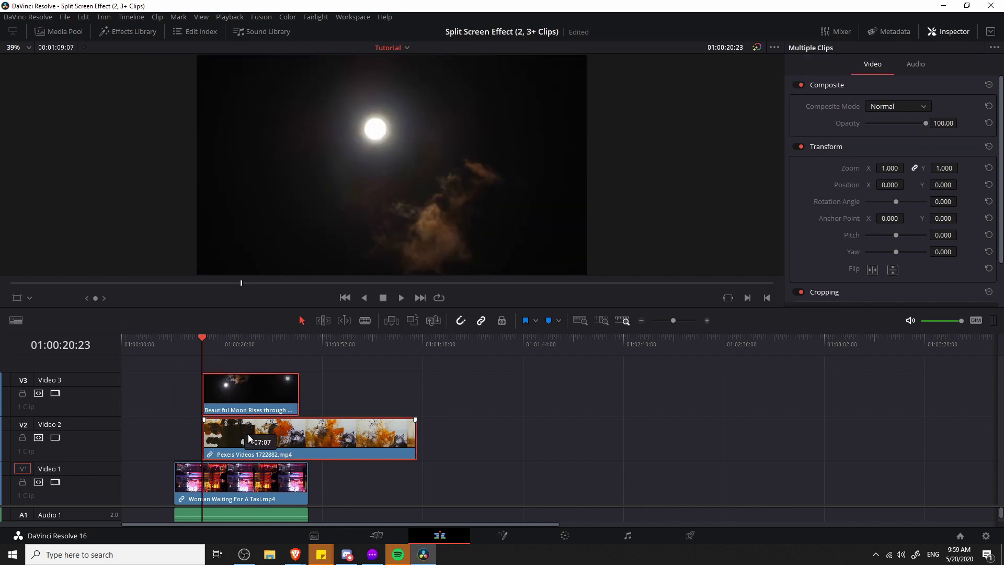
left_click(248, 388)
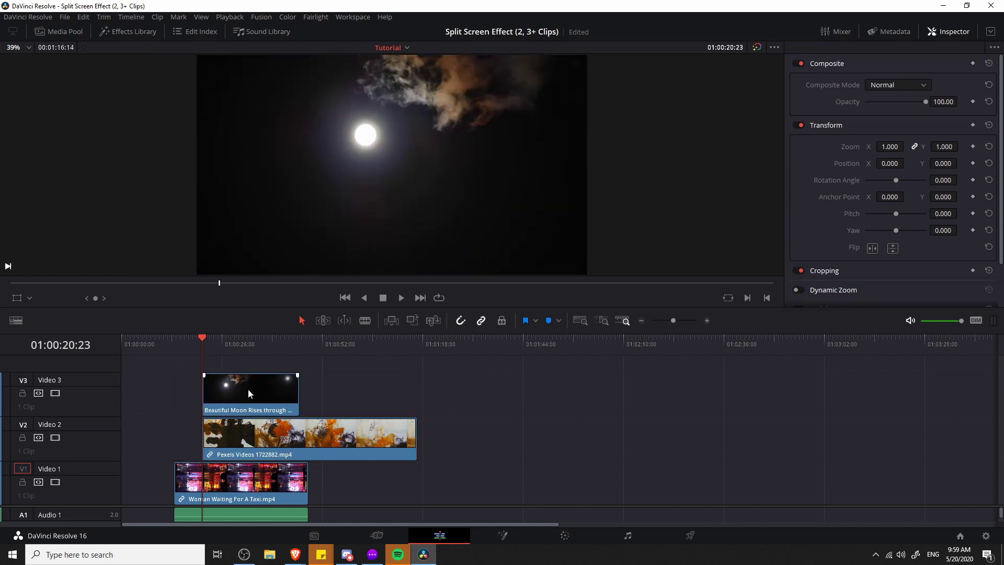
left_click_drag(247, 388, 274, 385)
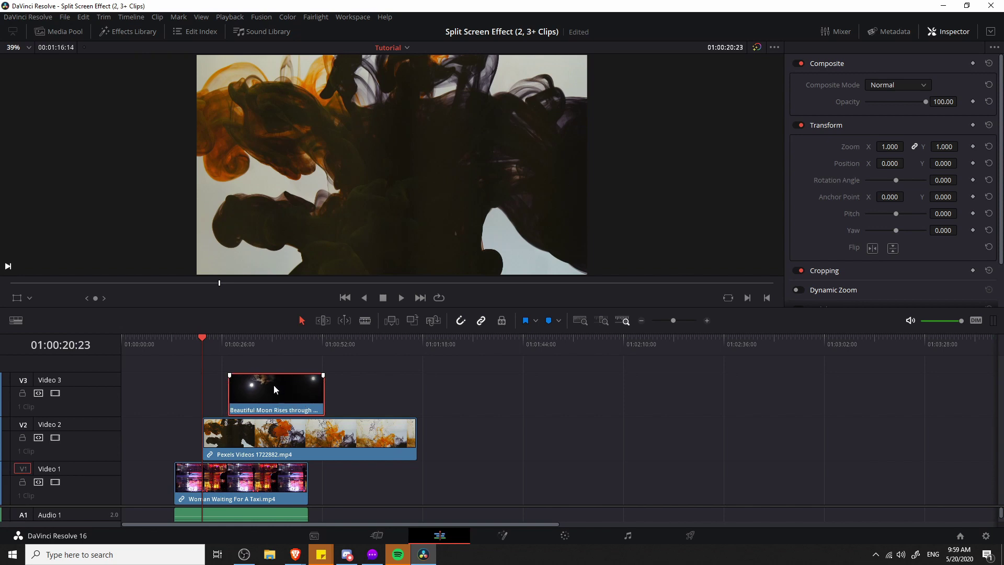
Add Position and Crop Right keyframes to the Woman Waiting For A Taxi clip at 01:00:17:23.
left_click(187, 350)
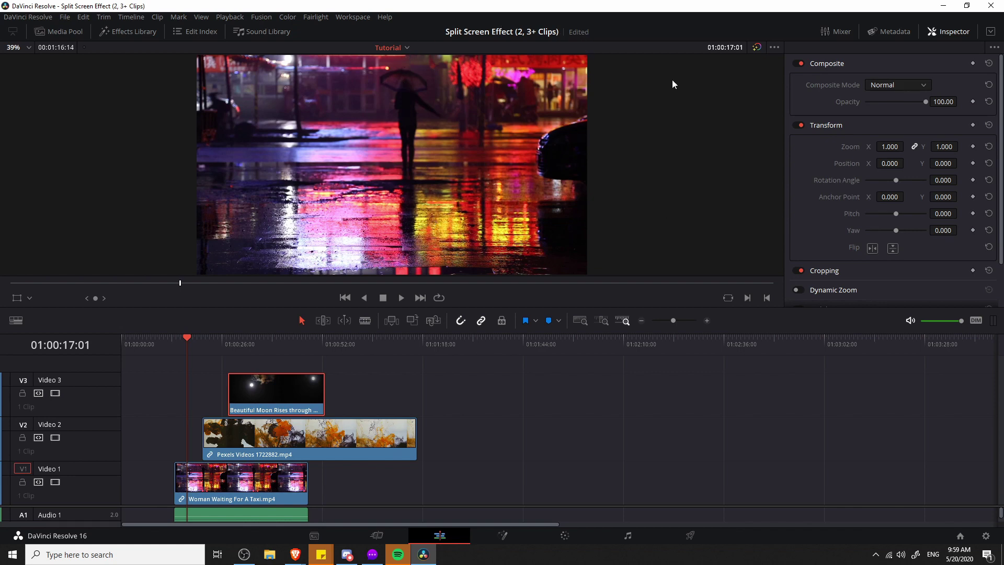
key("space")
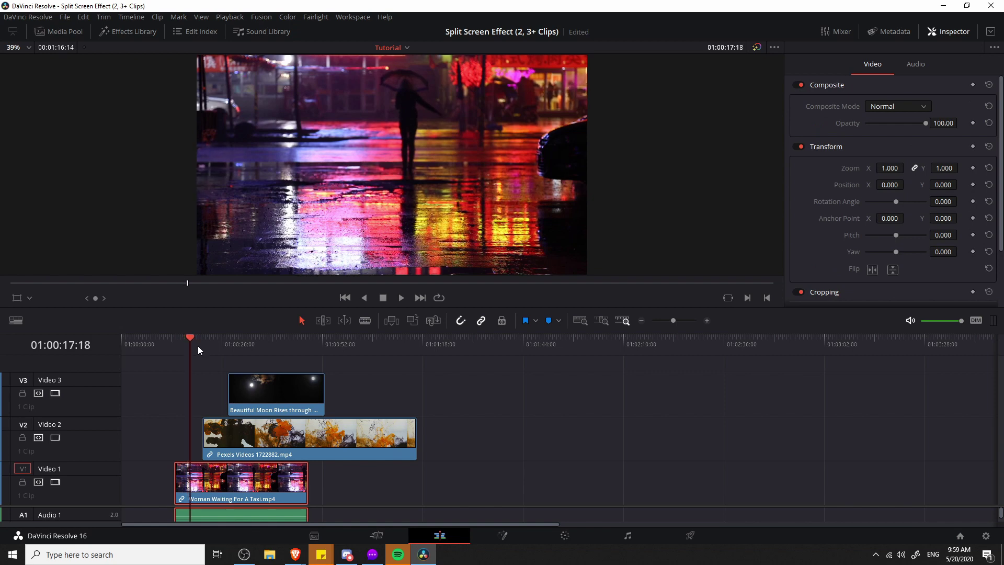
key("space")
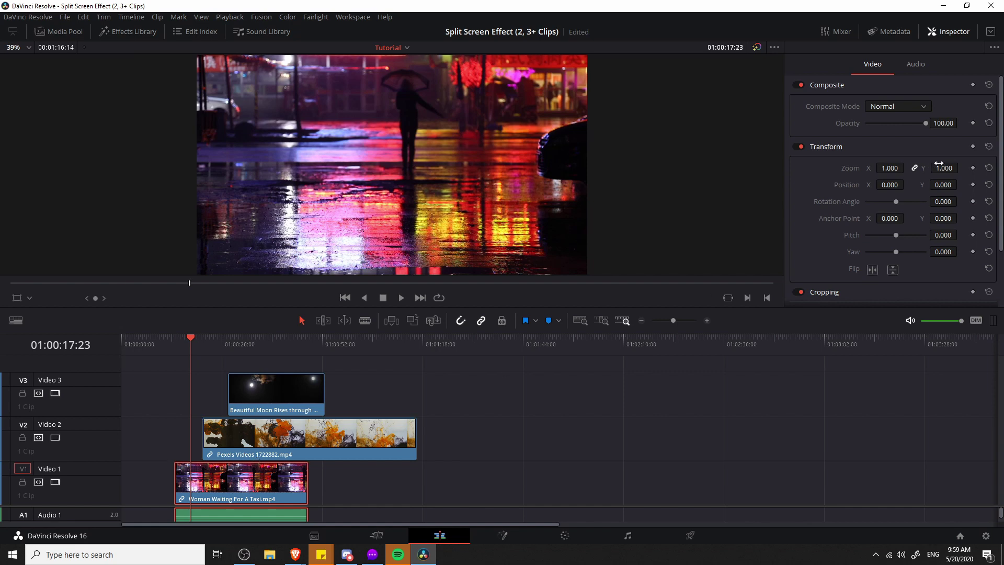
left_click(973, 185)
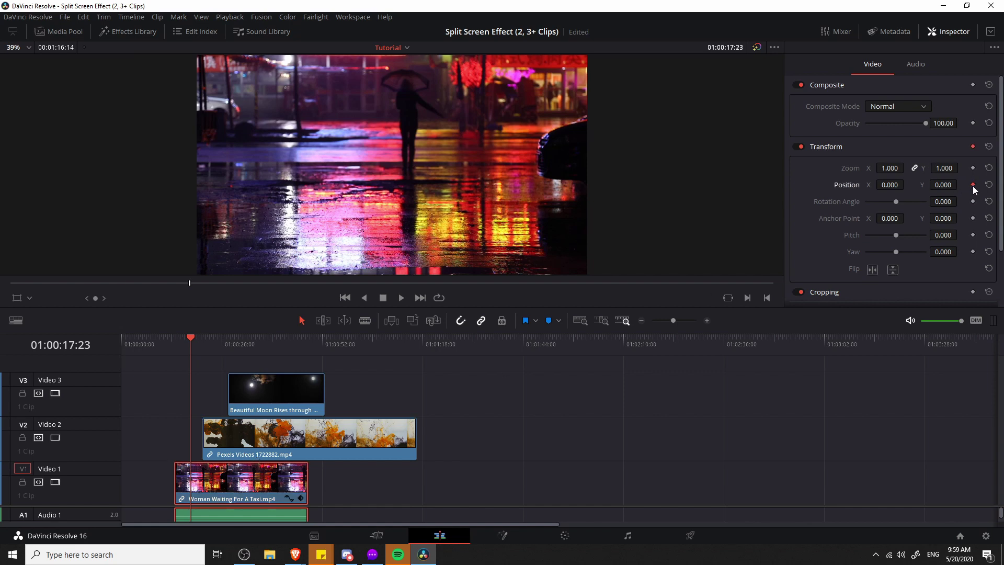
scroll(941, 218, "down", 3)
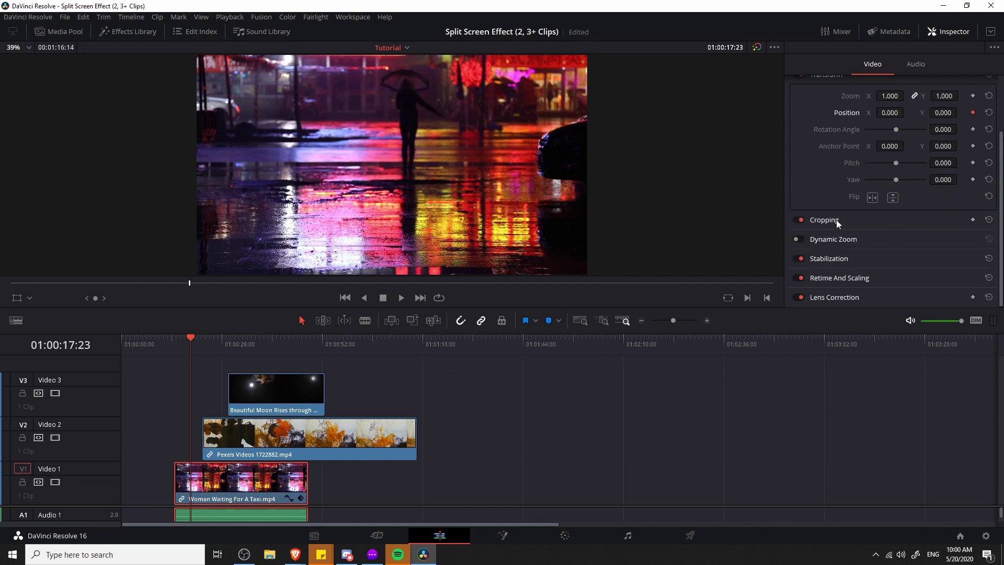
left_click(836, 219)
scroll(861, 236, "down", 1)
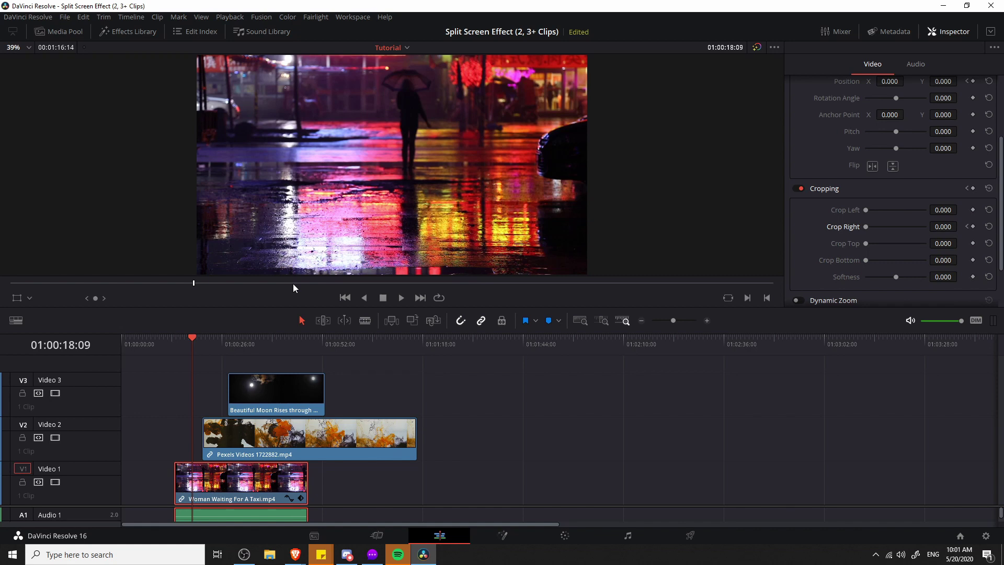
Swap the two lower clips, putting Woman Waiting For A Taxi on Video 2 and Pexels Videos 1722882 beneath it on Video 1, starting at about 01:00:17:18.
left_click(190, 340)
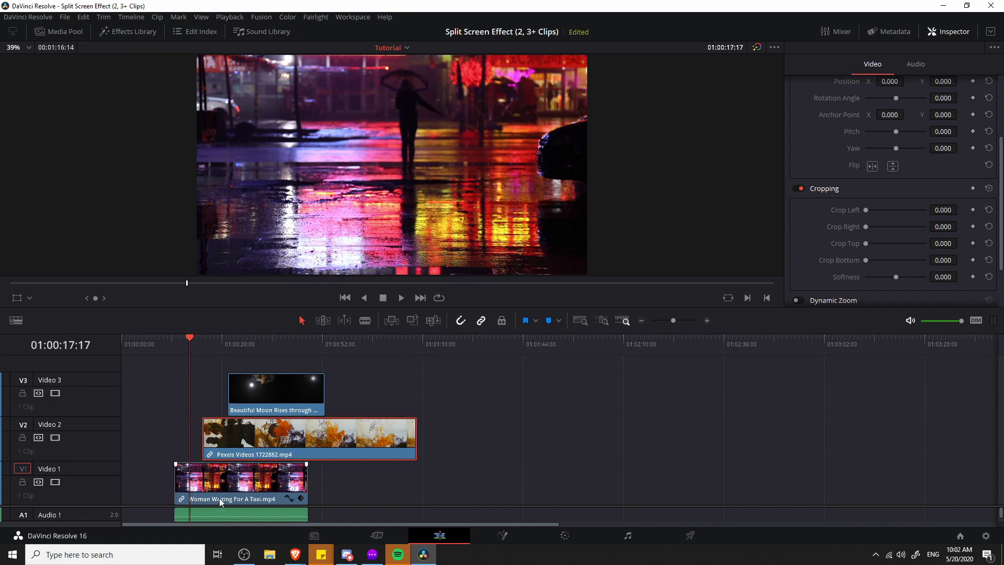
left_click_drag(191, 338, 202, 340)
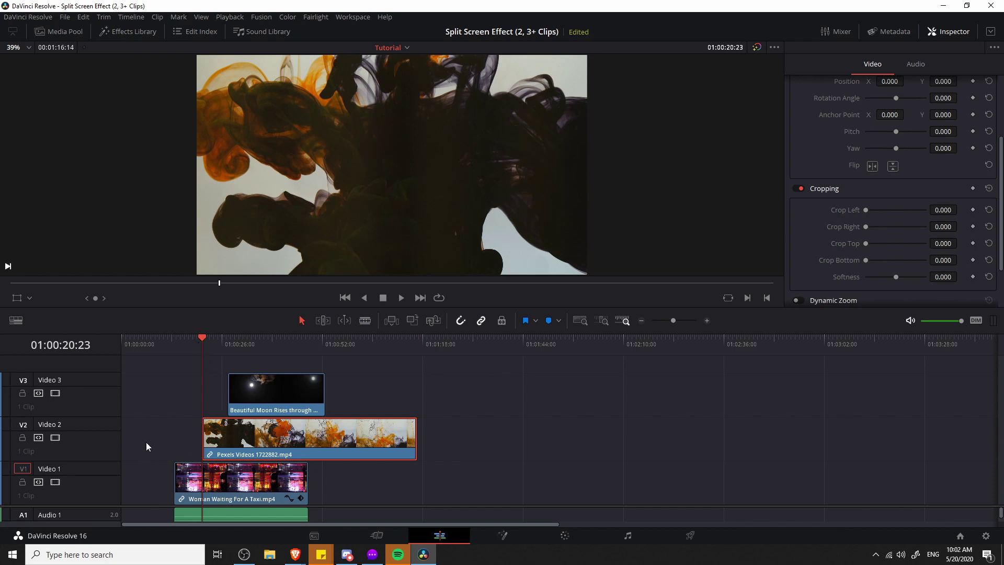
left_click_drag(312, 442, 416, 487)
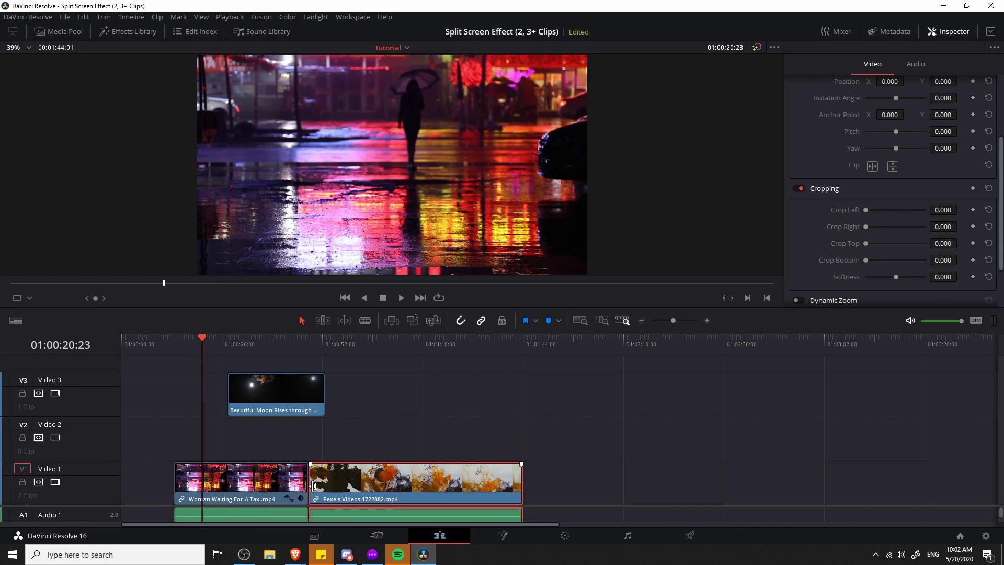
key("ctrl+z")
left_click_drag(227, 442, 388, 487)
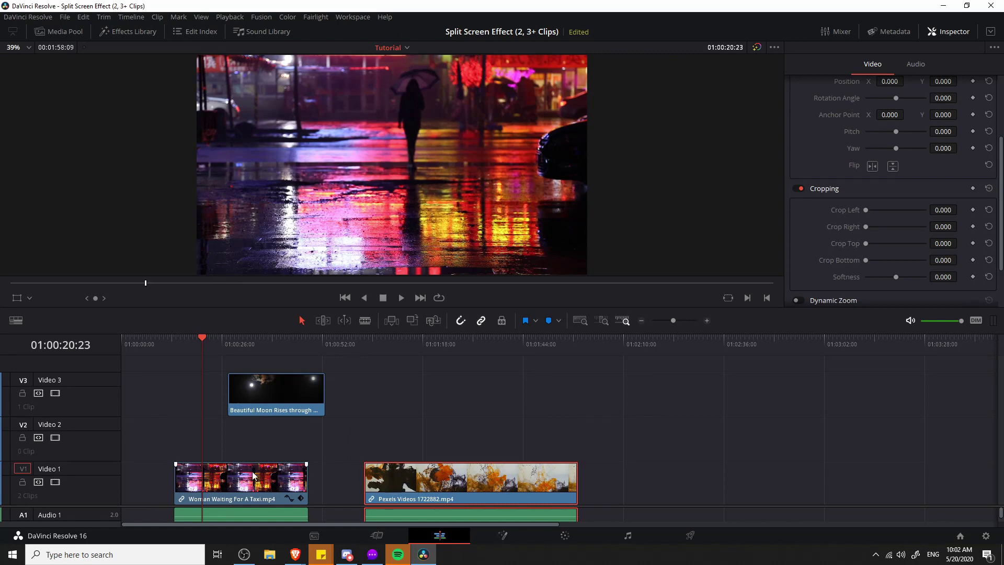
left_click(250, 479)
left_click_drag(251, 479, 257, 435)
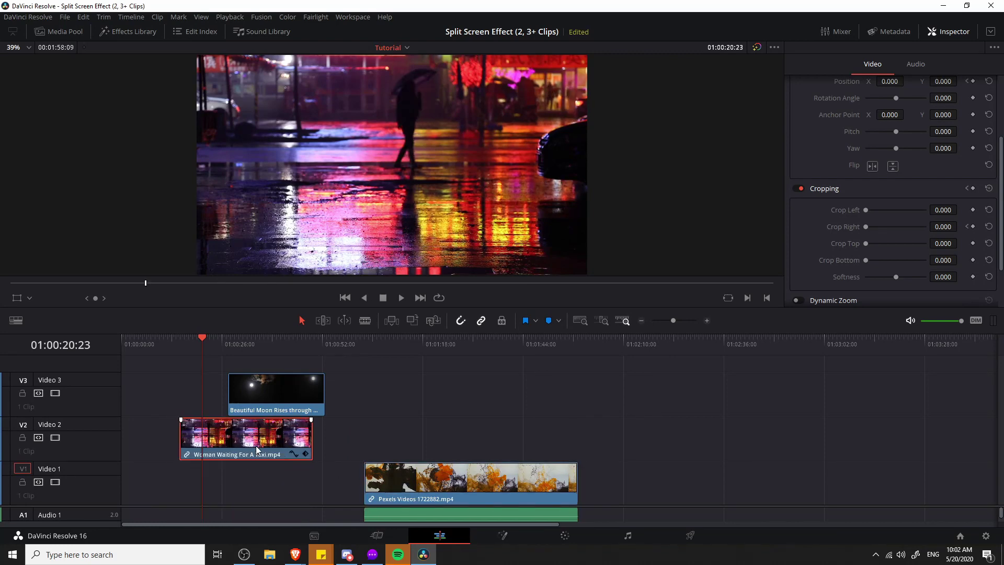
left_click_drag(394, 478, 219, 479)
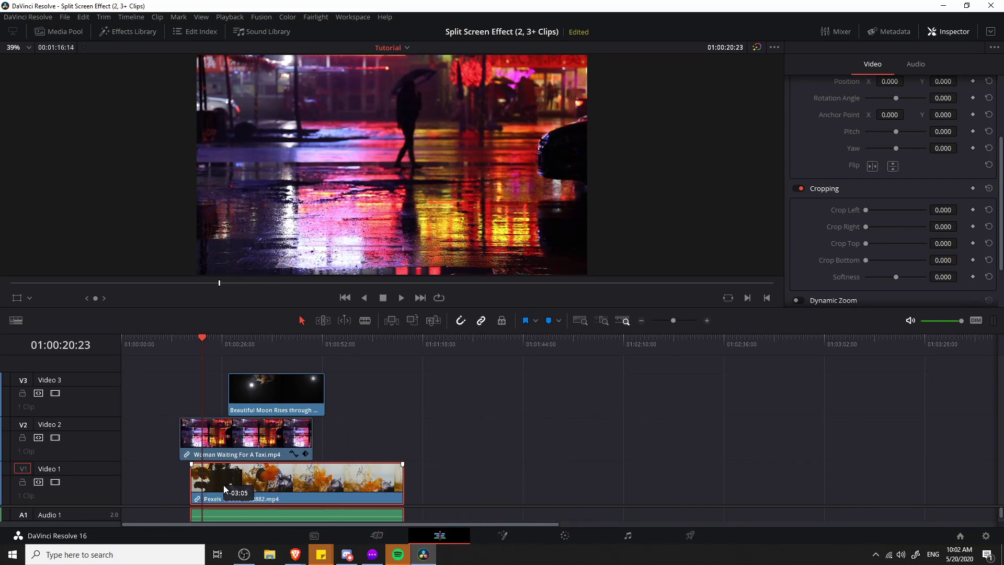
Expand the Transform and Cropping keyframe lanes of the Woman Waiting For A Taxi clip on Video 2.
left_click(190, 341)
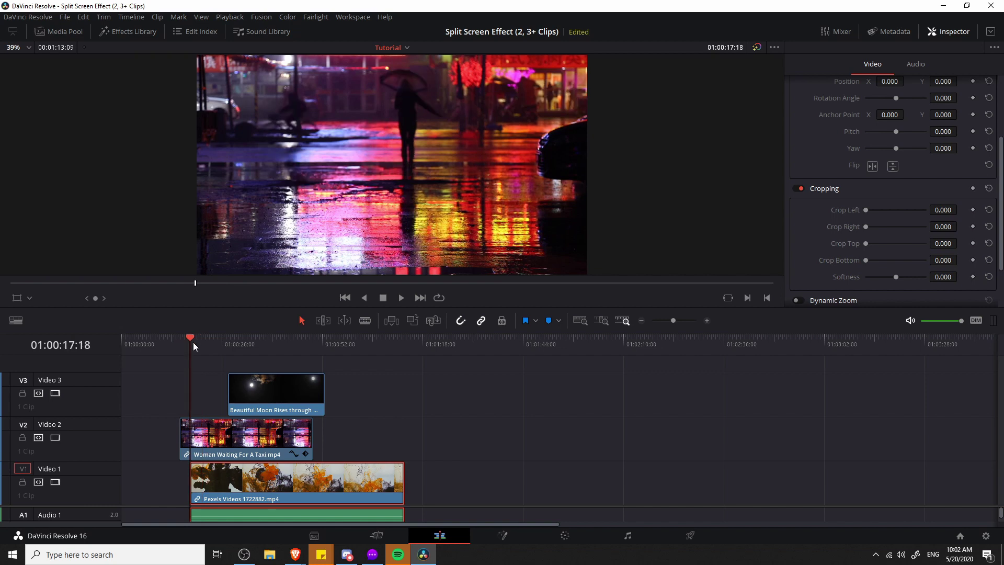
left_click(305, 453)
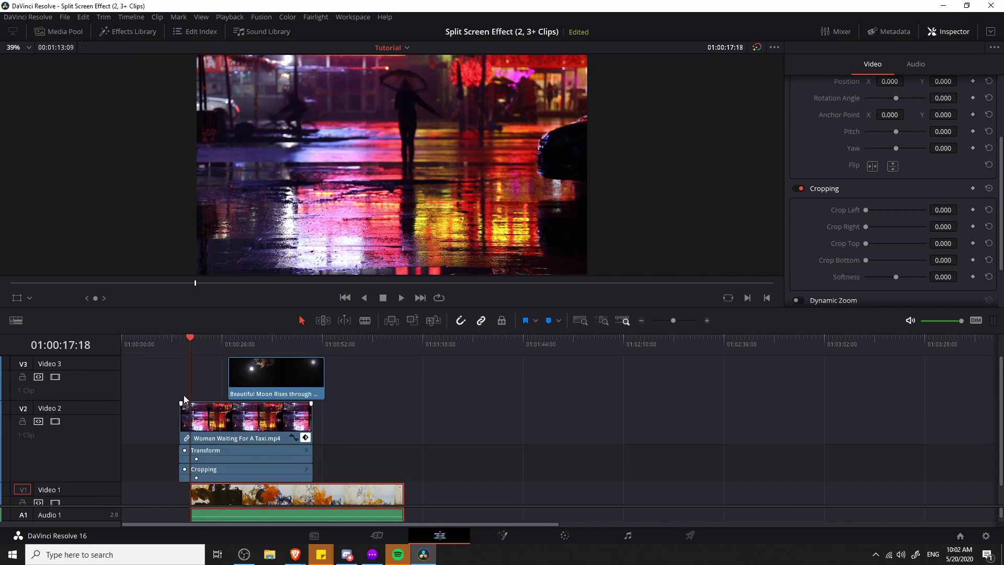
left_click(305, 438)
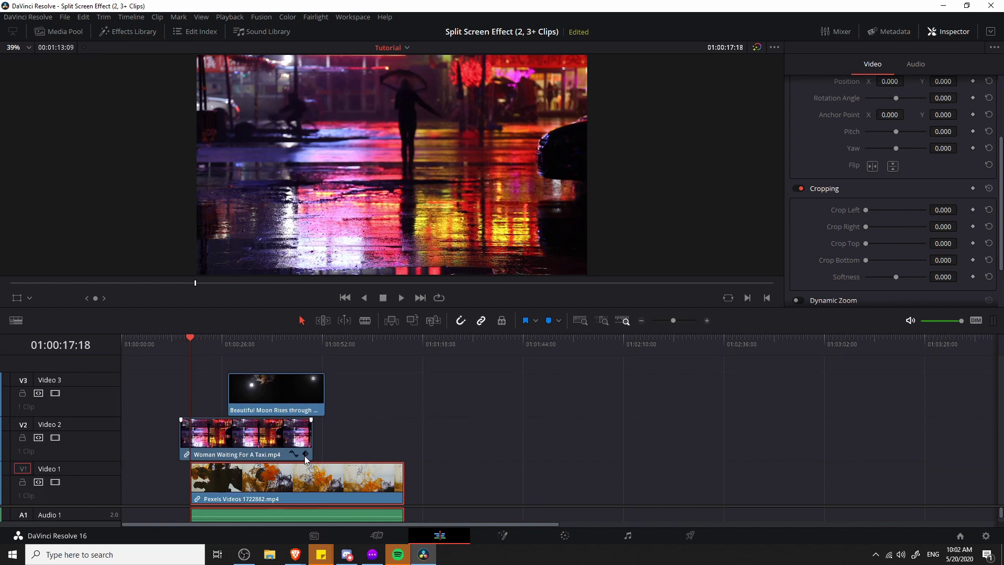
left_click(305, 454)
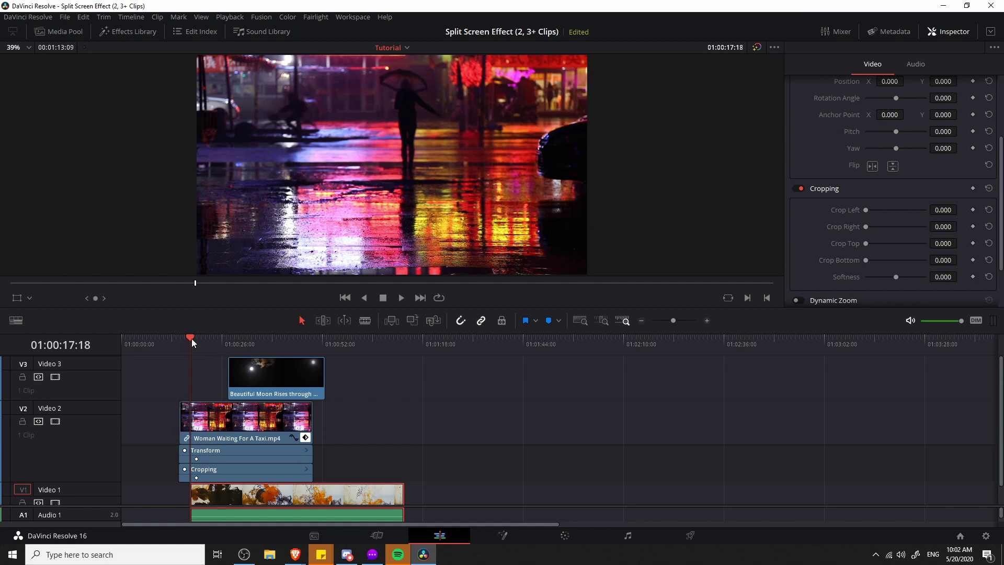
At 01:00:22:04, set the Woman Waiting For A Taxi clip's Position X to -684.
left_click_drag(193, 338, 197, 338)
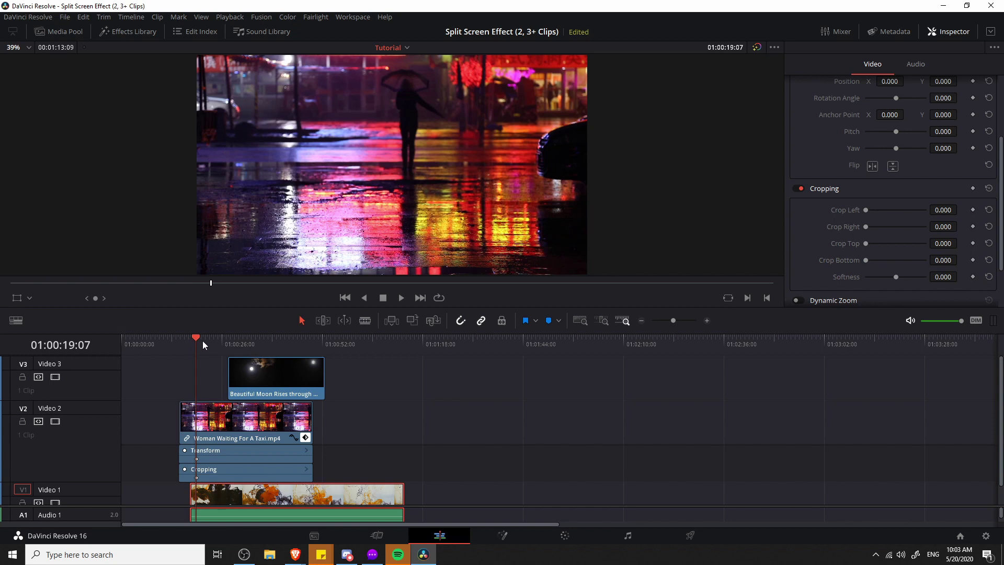
left_click_drag(201, 340, 207, 341)
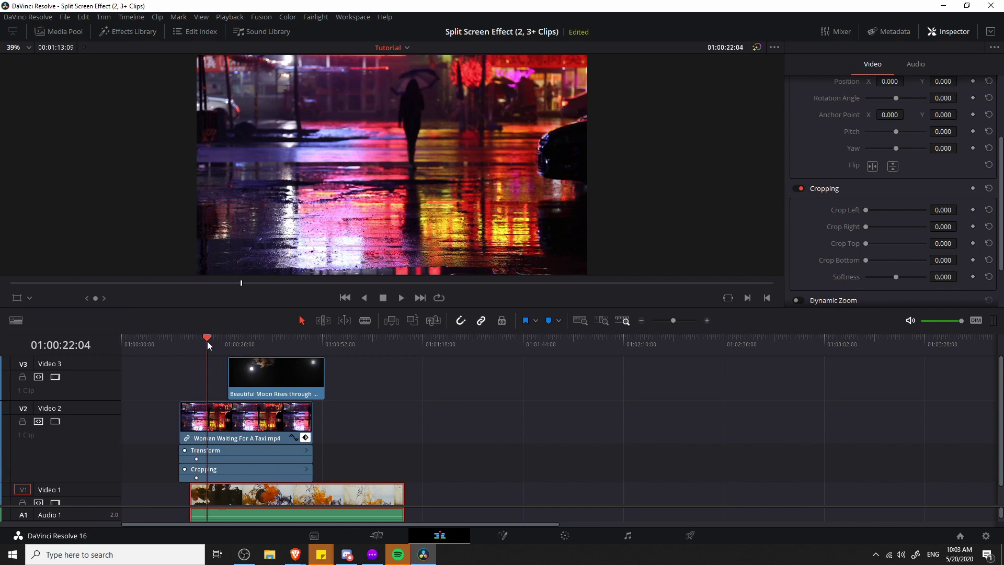
scroll(408, 387, "down", 1)
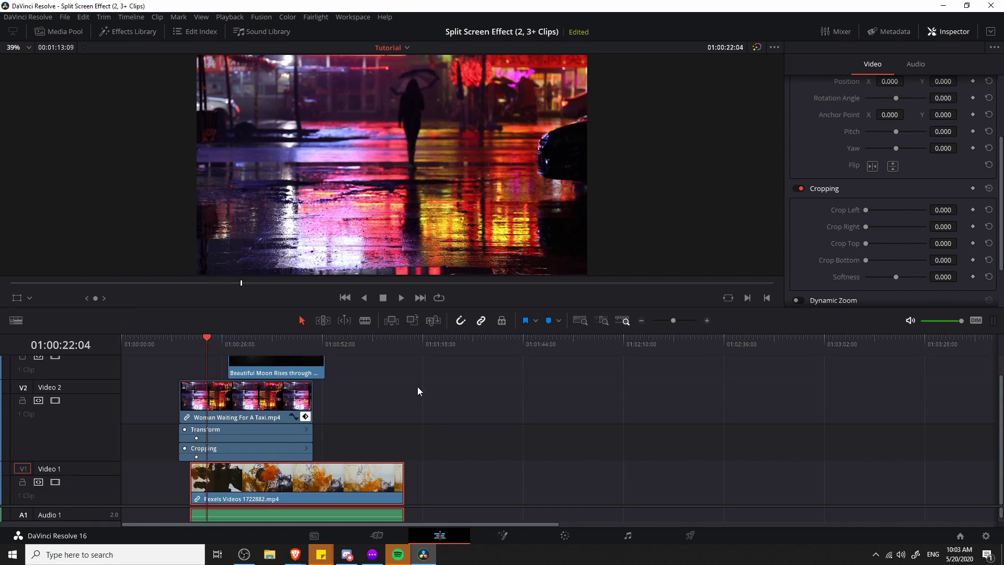
left_click(208, 410)
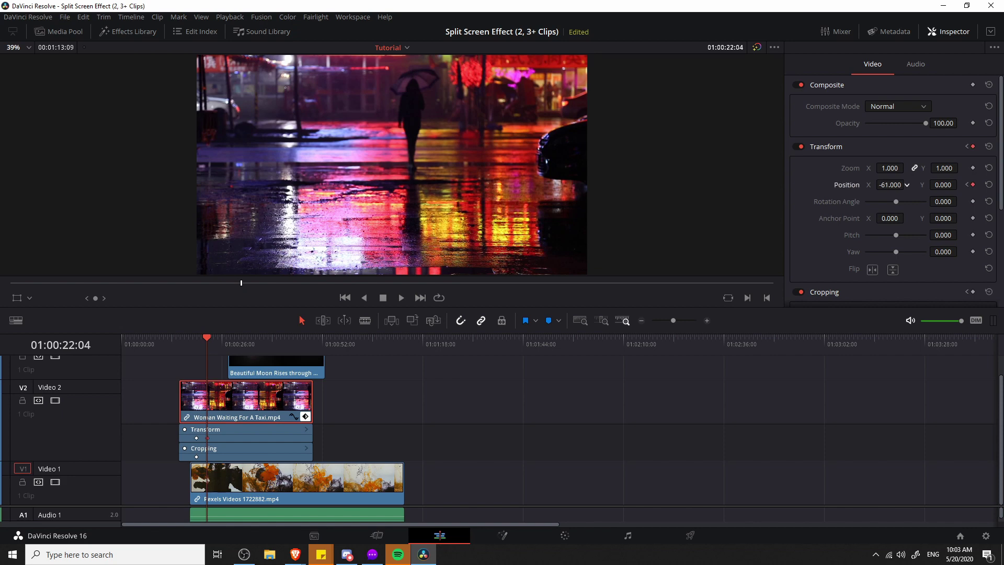
mouse_move(888, 183)
left_mouse_down()
mouse_move(844, 183)
mouse_move(906, 184)
left_mouse_up()
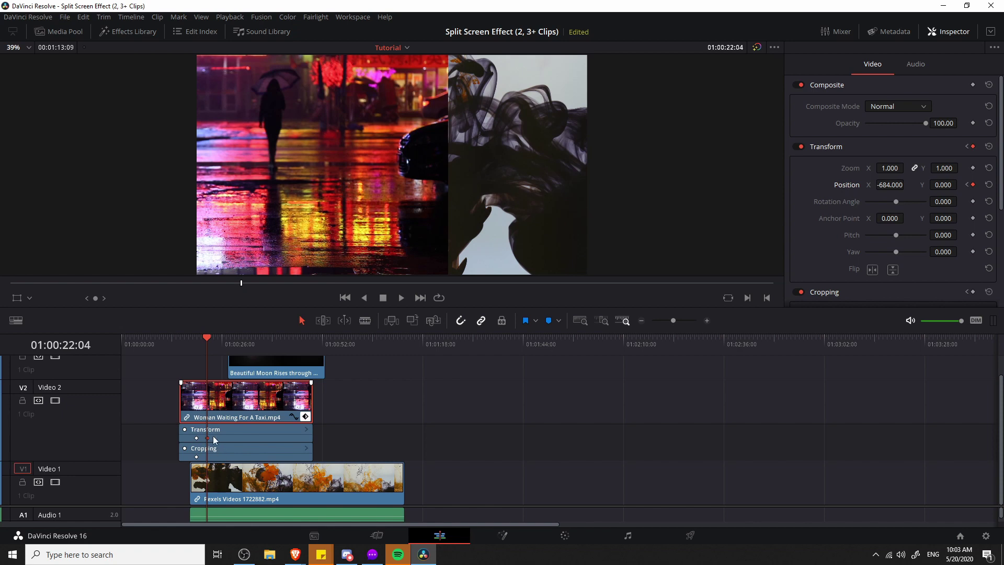
Set the Woman Waiting For A Taxi clip's Crop Right to 250.4 at 01:00:22:04.
scroll(858, 196, "down", 2)
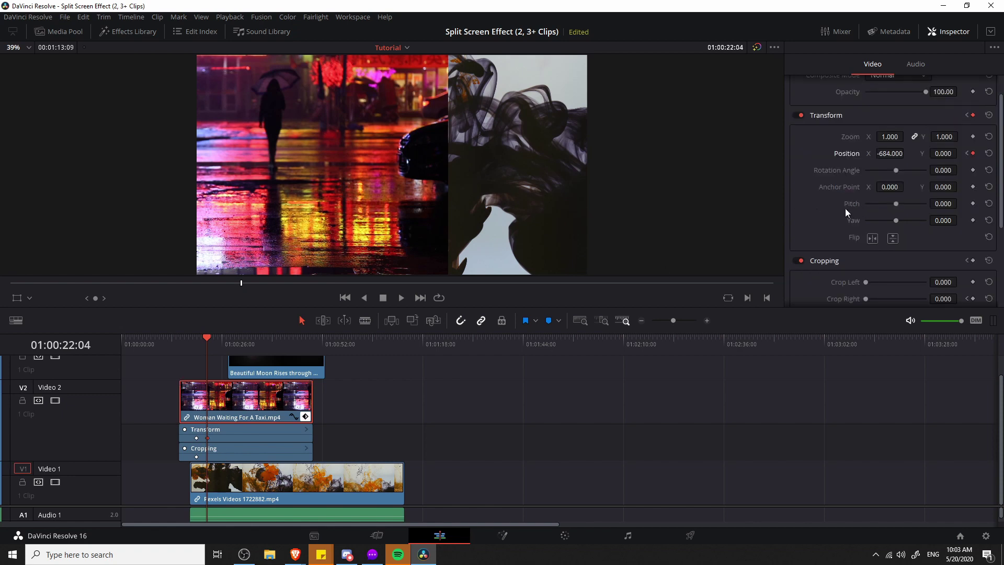
scroll(845, 209, "down", 2)
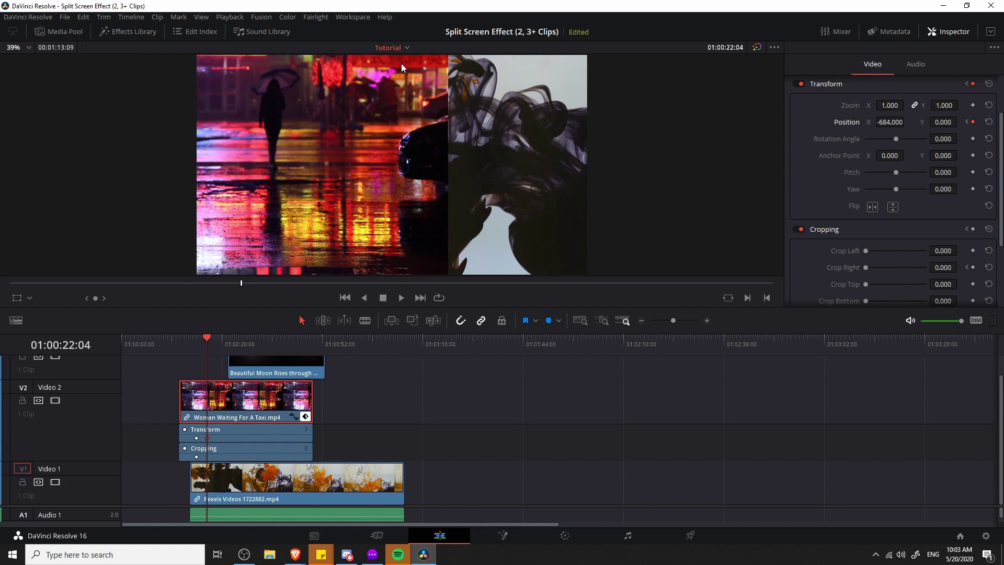
scroll(868, 209, "down", 5)
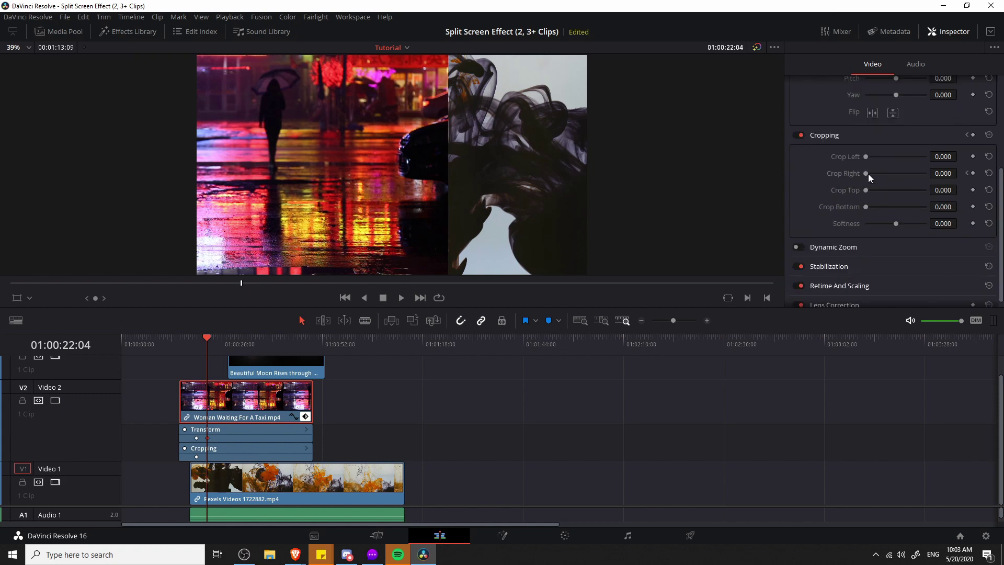
left_click_drag(868, 174, 873, 174)
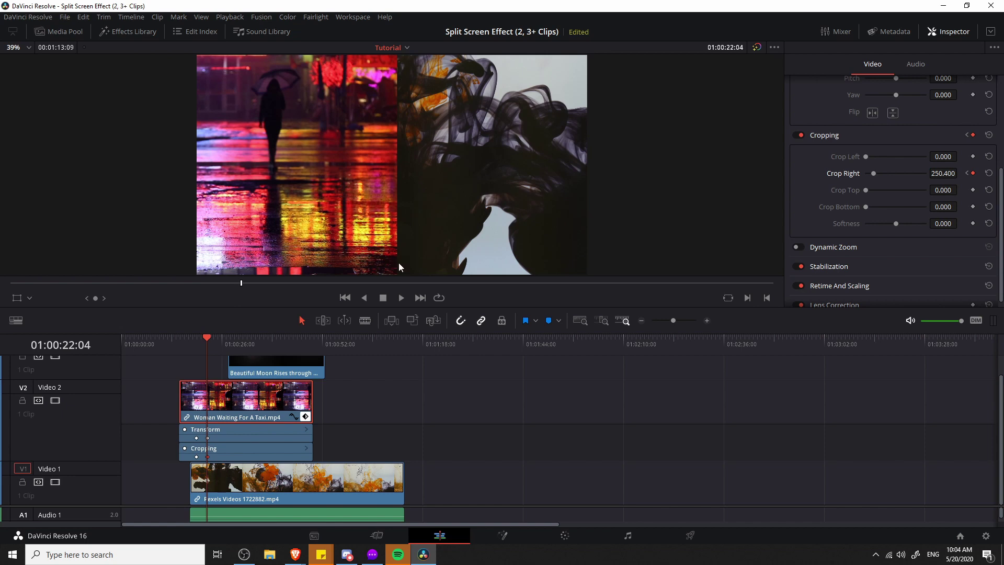
Set the crop Softness of the Woman Waiting For A Taxi clip to 10.
left_click(949, 223)
left_click(955, 225)
key("BackSpace")
key("BackSpace")
key("BackSpace")
key("BackSpace")
key("BackSpace")
type("10")
key("Return")
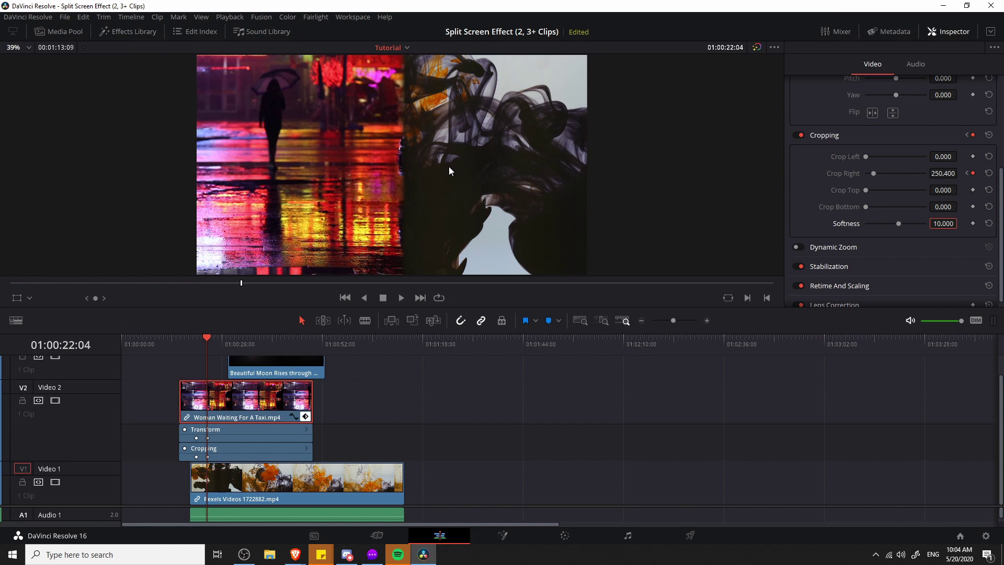
Set the Position X of the Pexels Videos 1722882 clip on Video 1 to 489.
scroll(886, 211, "up", 5)
left_click(238, 476)
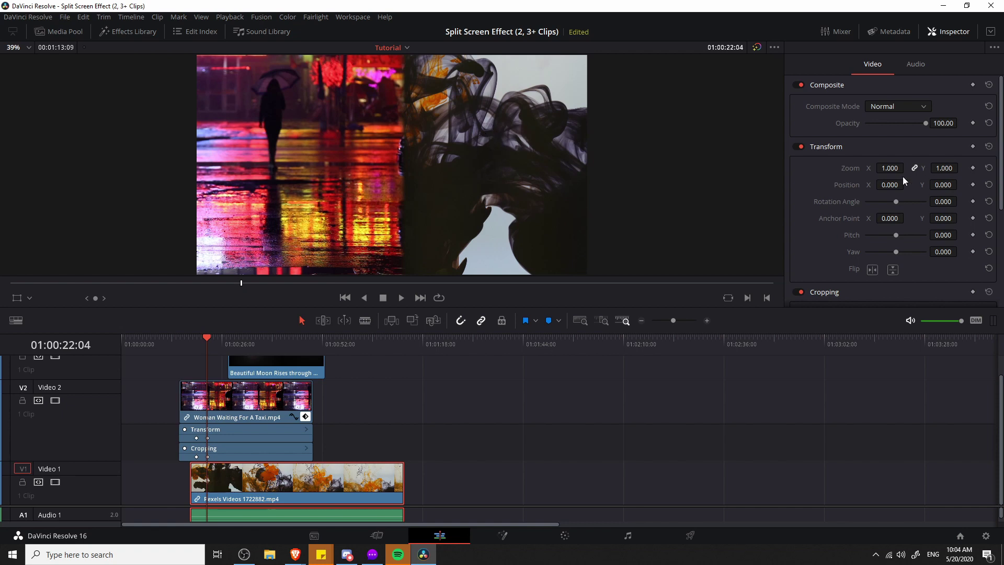
left_click_drag(894, 184, 905, 184)
Play back the split screen slide from 01:00:17:18 to check how the two clips move.
left_click(189, 346)
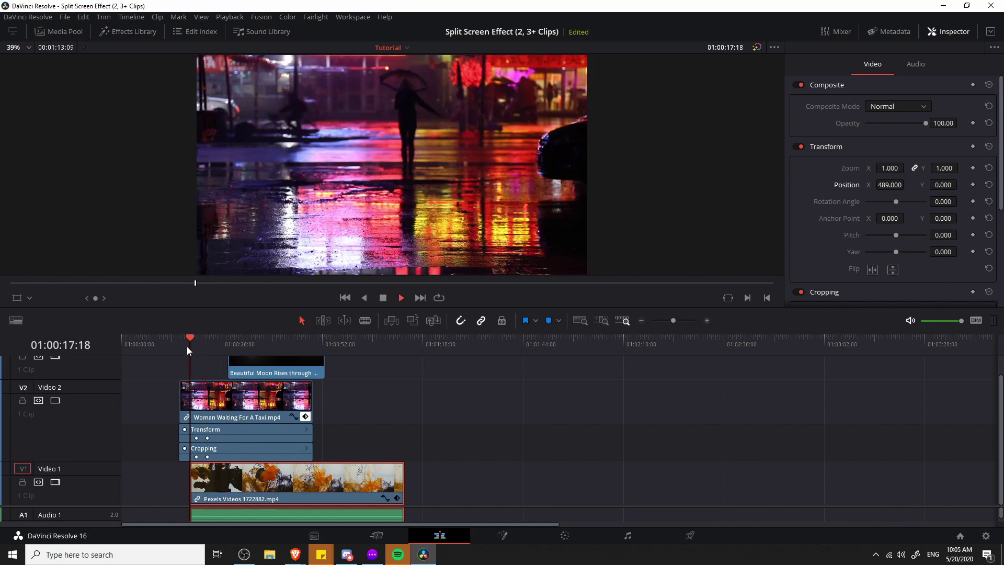
key("space")
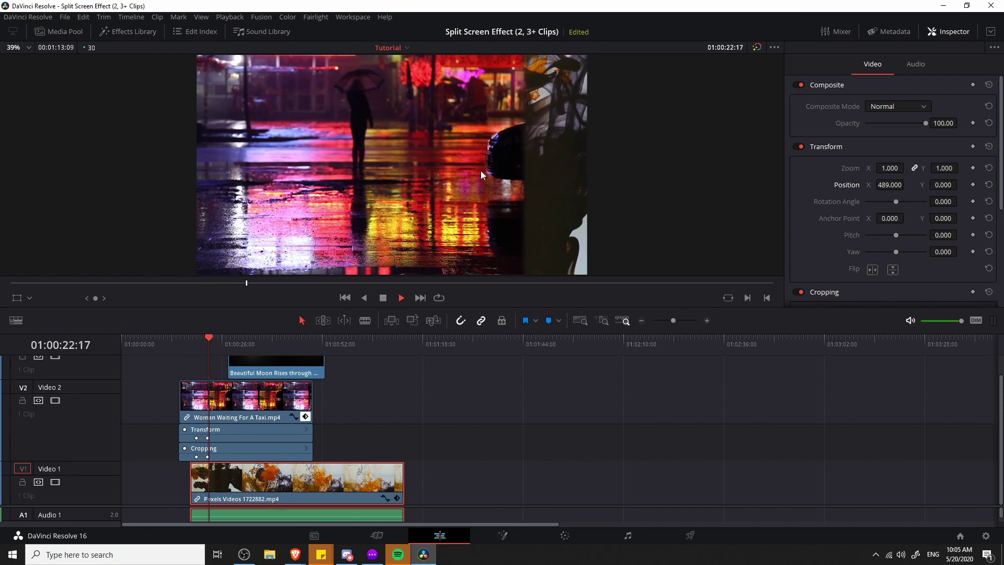
key("space")
Move the Woman Waiting For A Taxi clip's second pair of Transform and Cropping keyframes earlier, to about 01:00:20.
key("ctrl+equal")
left_click(486, 457)
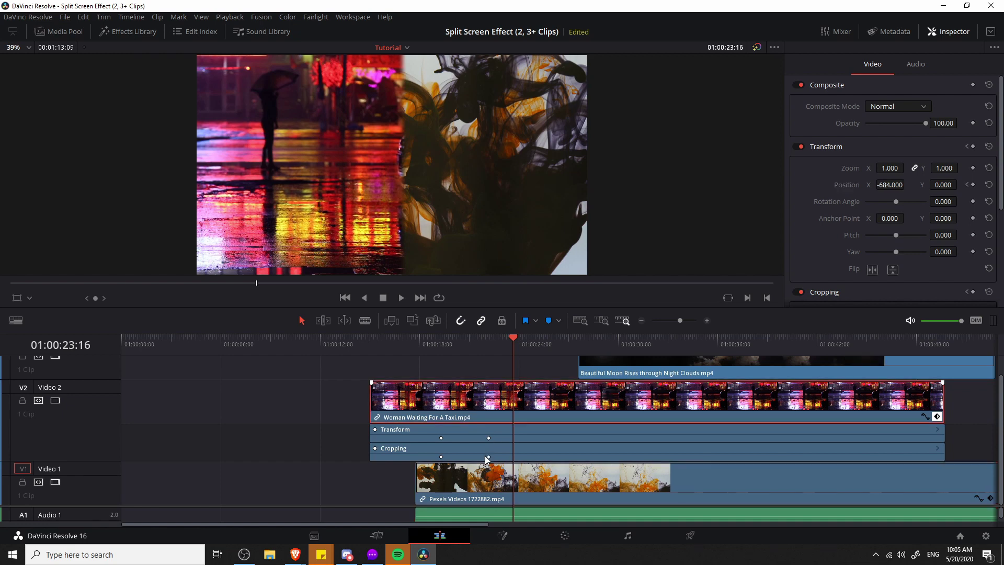
left_click_drag(483, 459, 484, 438)
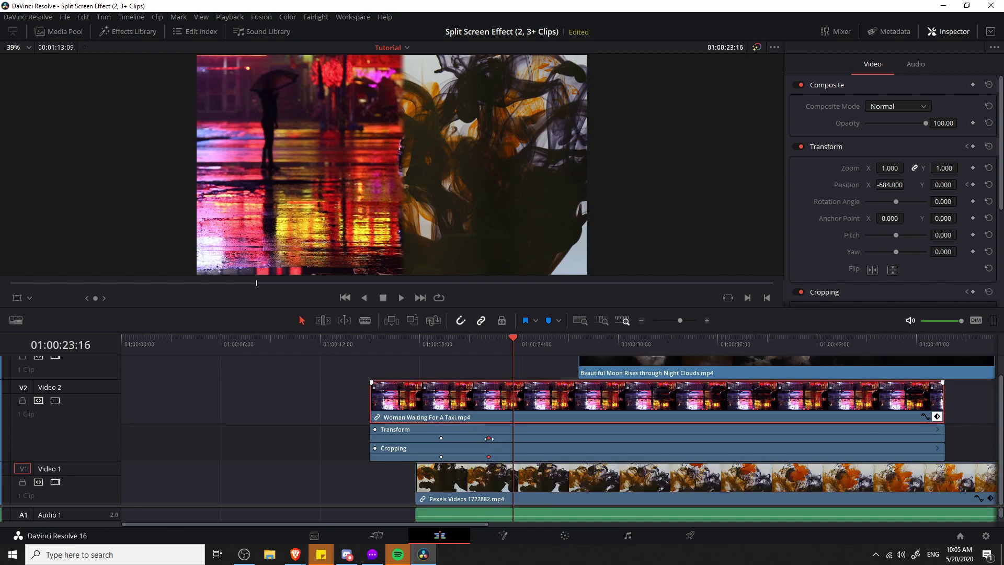
left_click_drag(488, 438, 460, 438)
Review the faster slide by playing the sequence from 01:00:17:18.
left_click(416, 344)
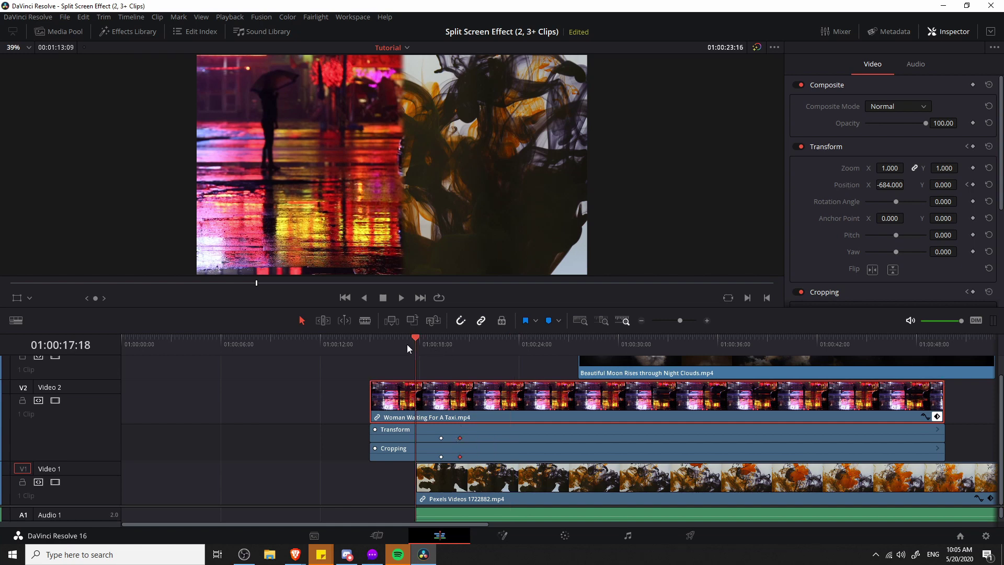
key("space")
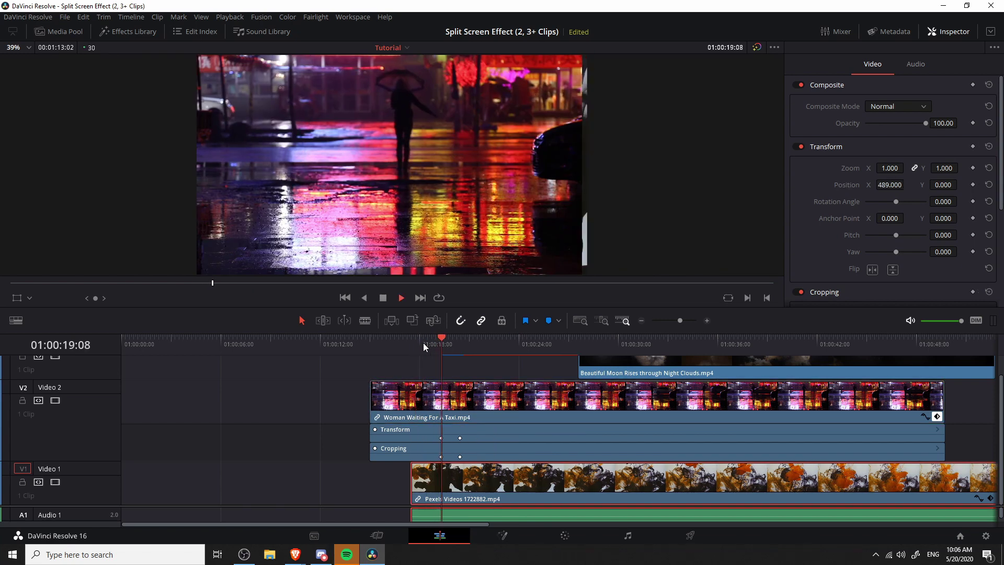
key("space")
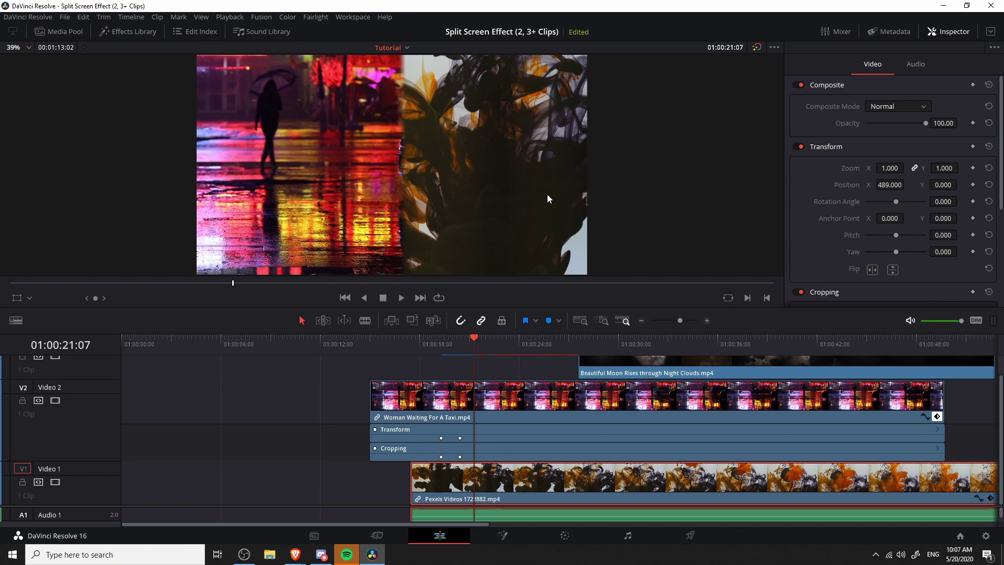
Add Position keyframes at 01:00:24:08 to both the Pexels Videos 1722882 and Woman Waiting For A Taxi clips.
scroll(576, 442, "right", 3)
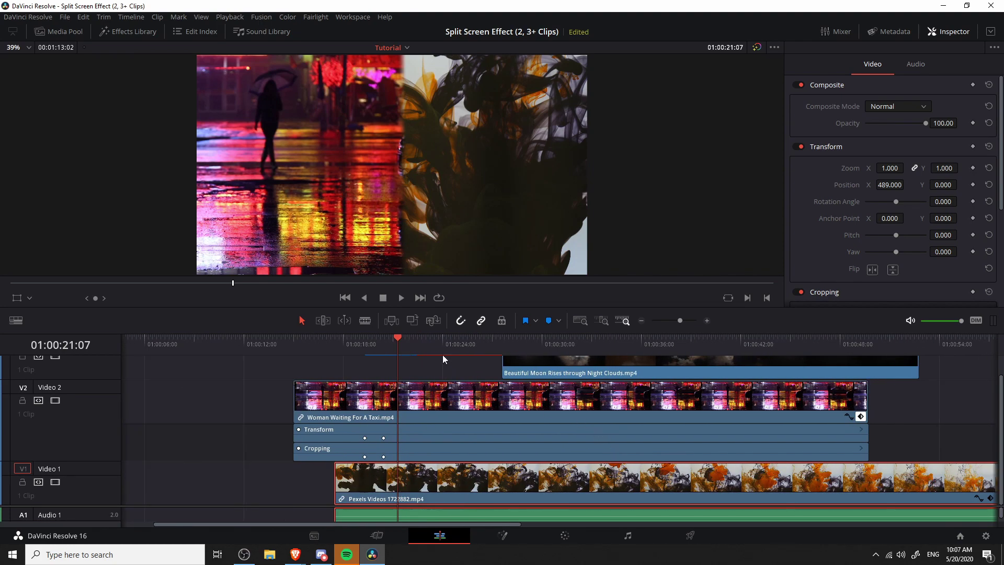
left_click_drag(443, 352, 463, 352)
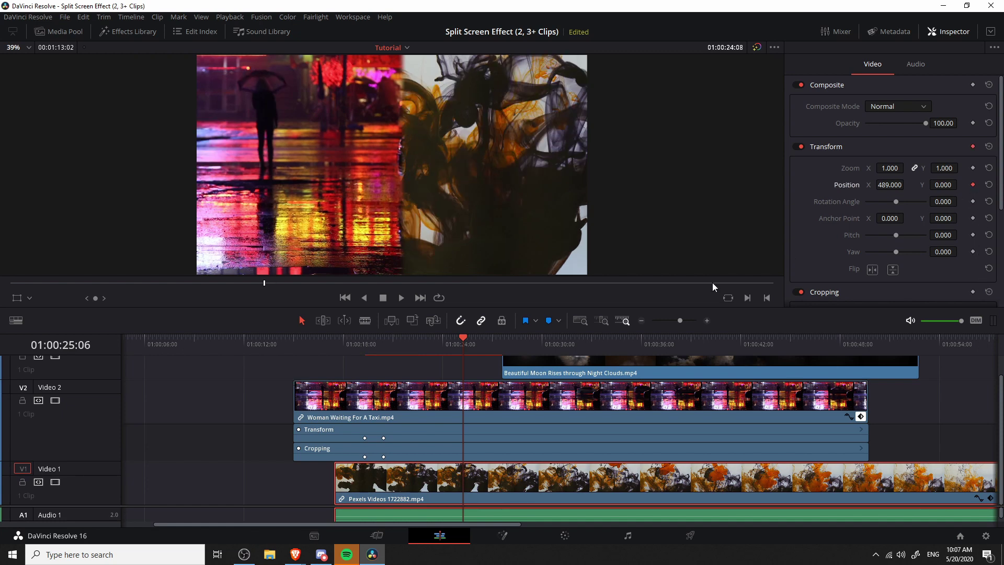
left_click(539, 400)
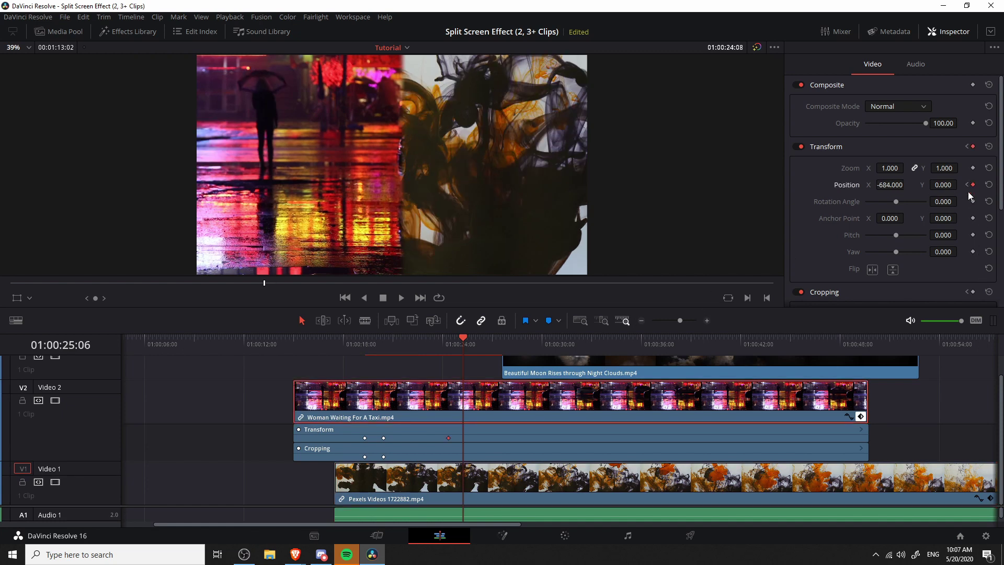
Keyframe the Pexels Videos 1722882 clip's Position Y at -469.263 at 01:00:25:12, with its keyframe lanes expanded.
left_click(474, 485)
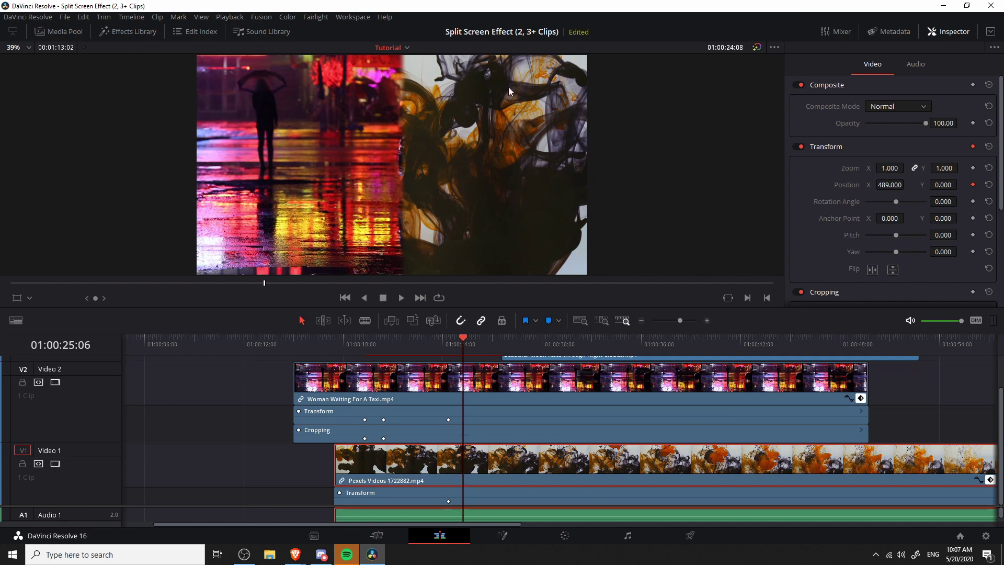
left_click(474, 342)
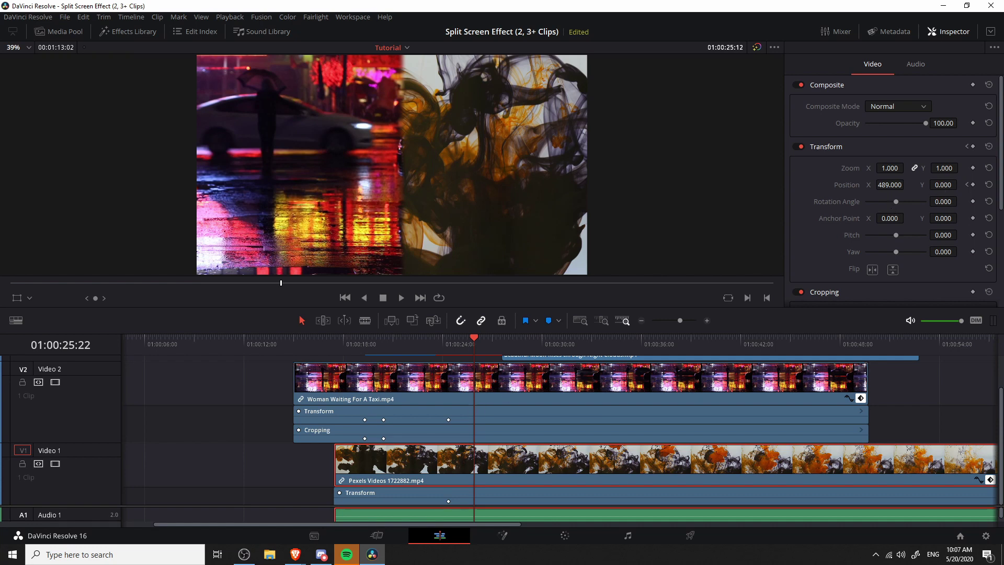
left_click(942, 184)
type("-335.263")
key("Return")
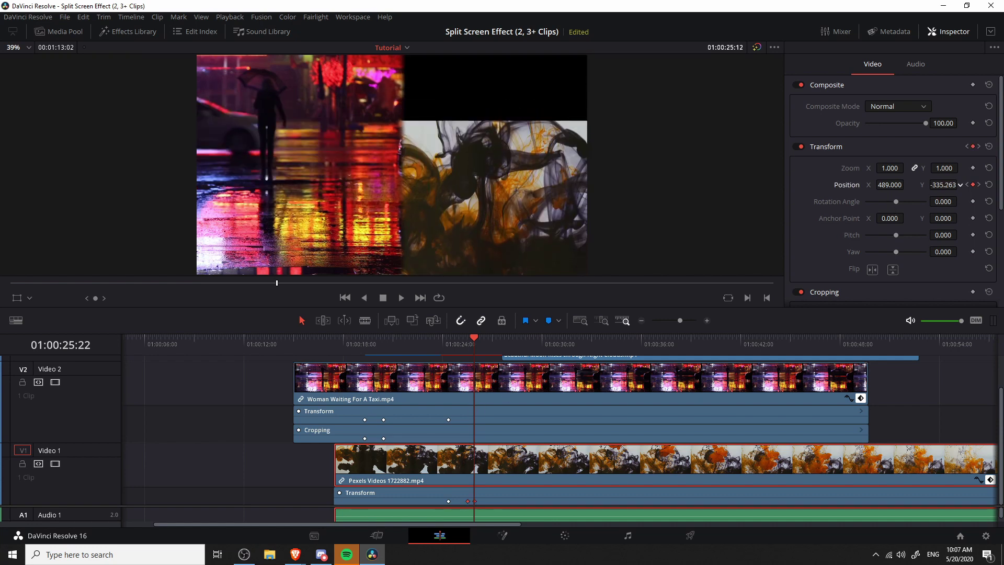
left_click_drag(960, 185, 960, 184)
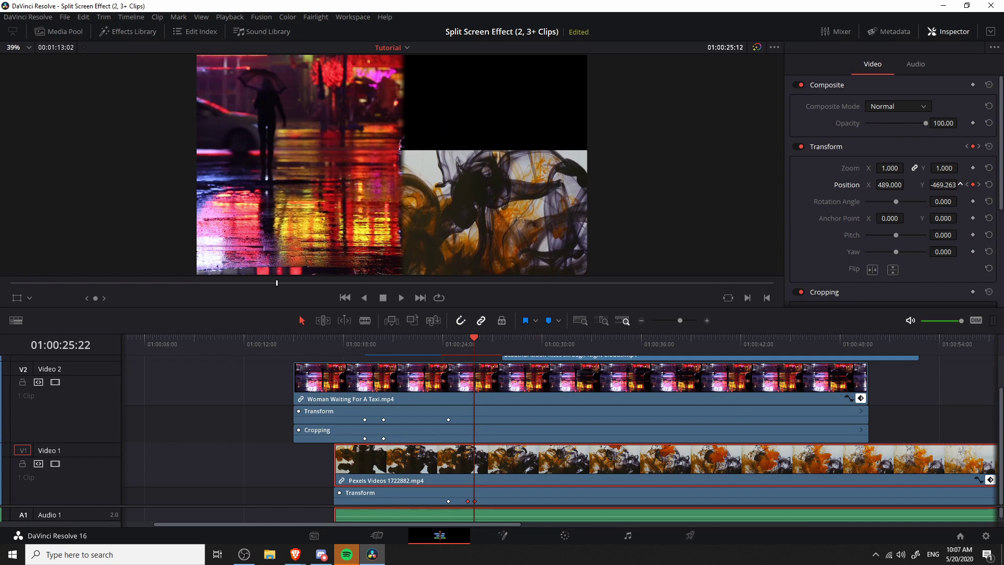
Set the crop Softness of the Pexels Videos 1722882 clip to 10.
scroll(945, 240, "down", 3)
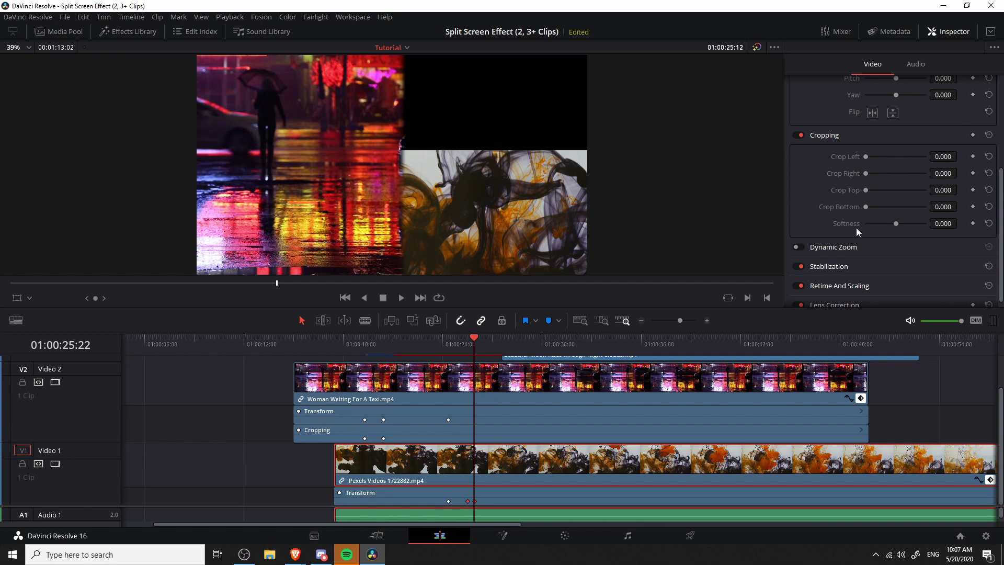
left_click(933, 223)
type("10")
key("Return")
scroll(975, 183, "down", 1)
left_click(973, 182)
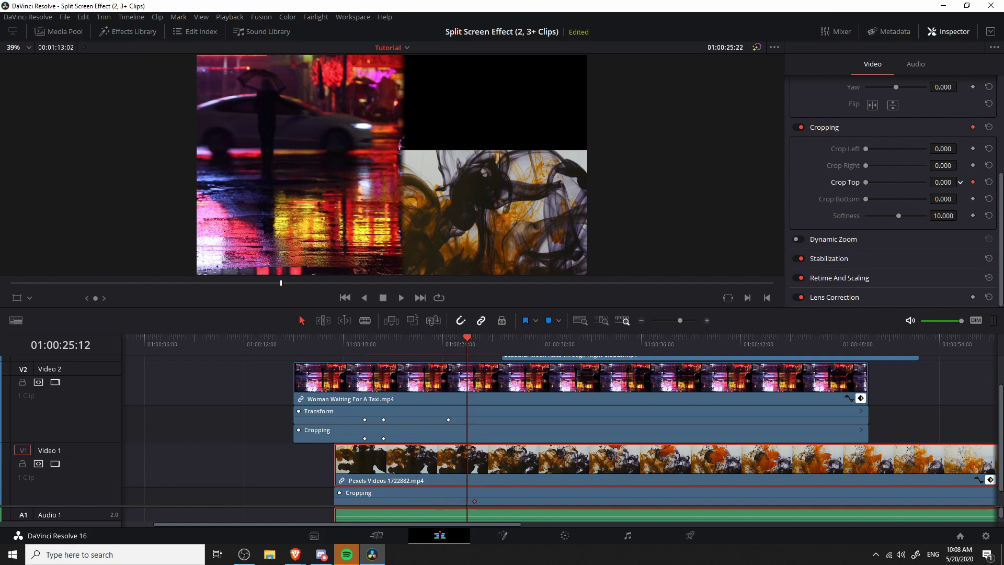
left_click_drag(942, 182, 953, 183)
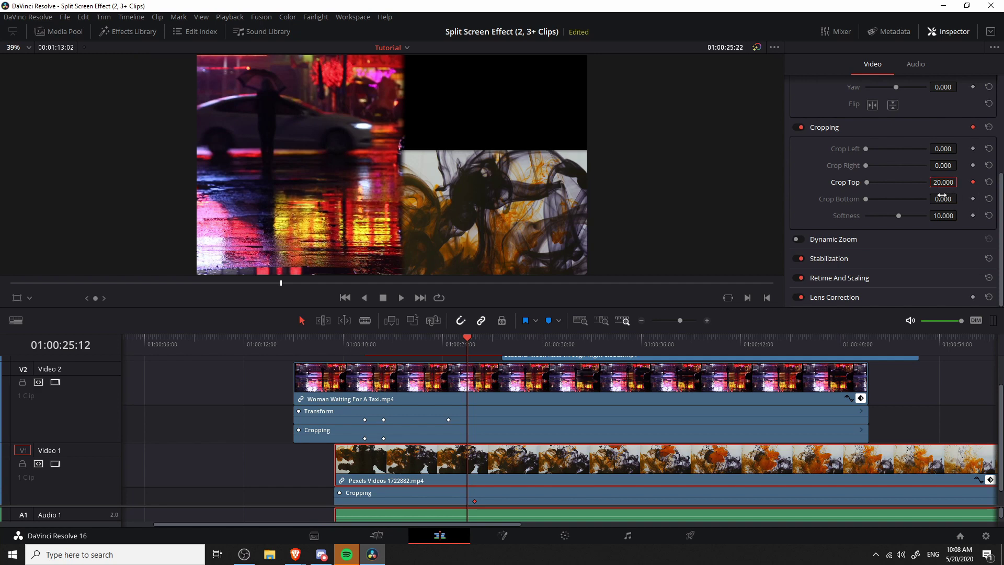
key("ctrl+z")
key("ctrl+z")
key("ctrl+z")
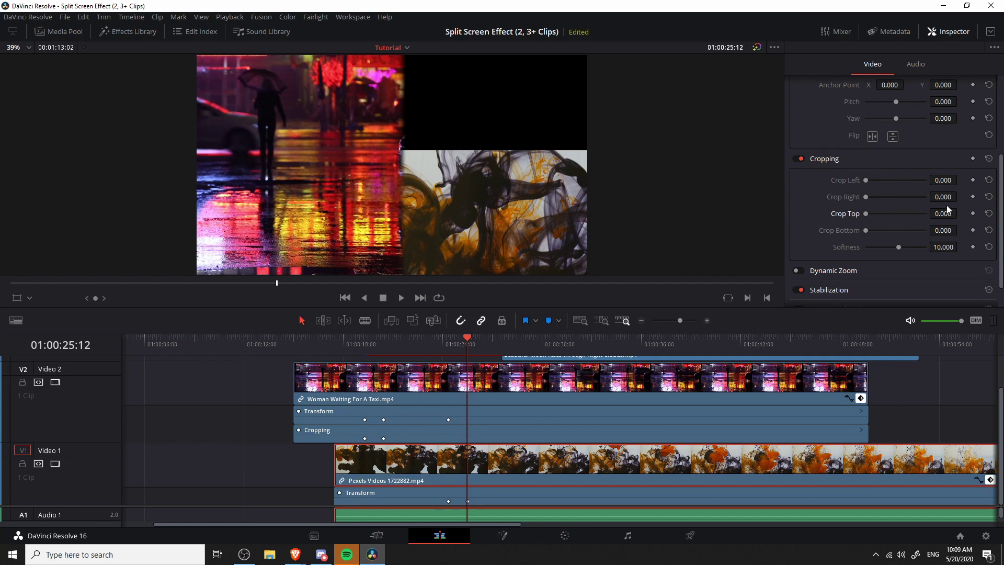
Keyframe the Pexels Videos 1722882 clip's Crop Top at 20 at 01:00:25:12.
left_click(972, 214)
left_click(940, 215)
type("20")
key("Return")
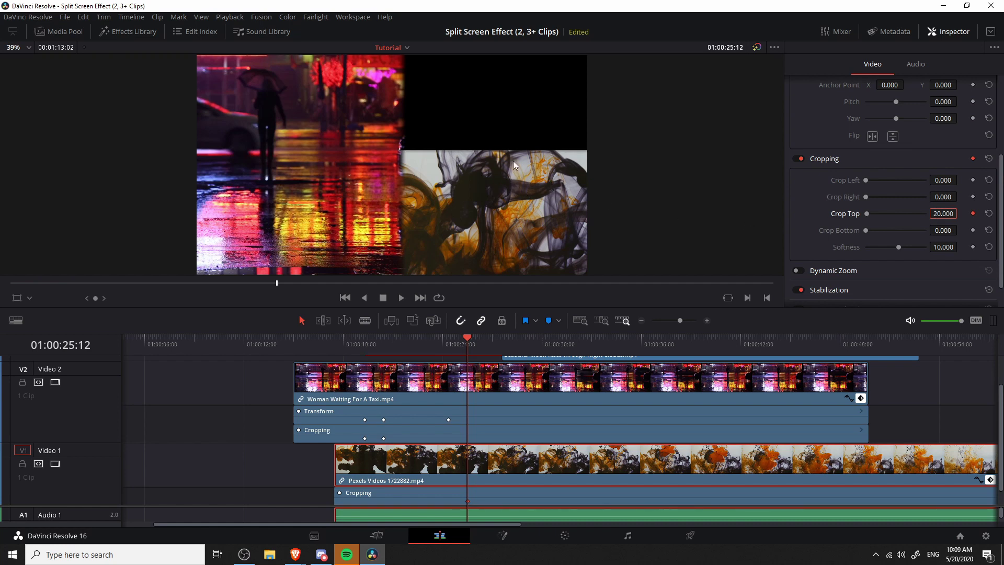
Set the Pexels Videos 1722882 clip's Crop Top to 0 at its first Transform keyframe, 01:00:24:08.
scroll(448, 152, "down", 2)
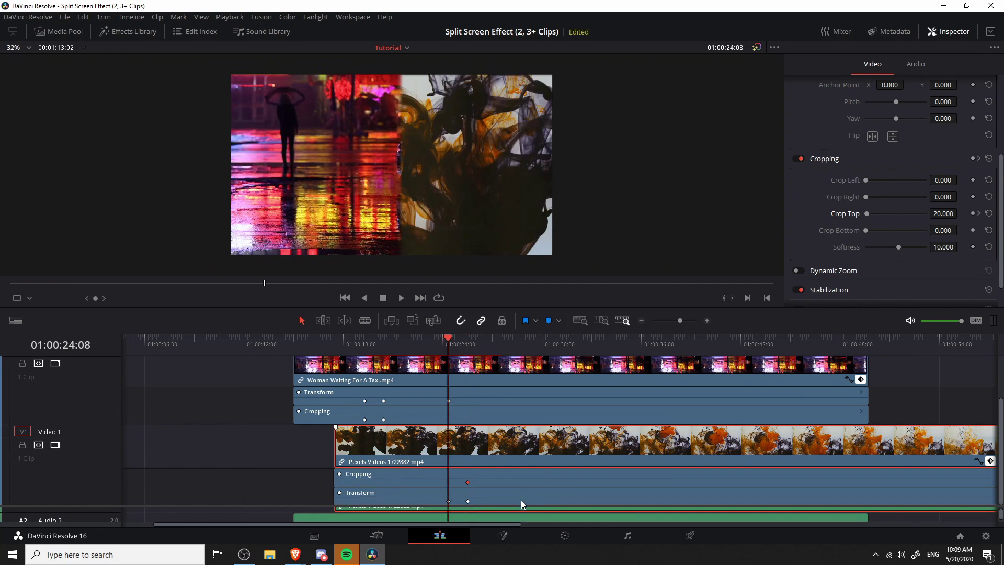
left_click(455, 502)
left_click(448, 501)
scroll(842, 181, "up", 2)
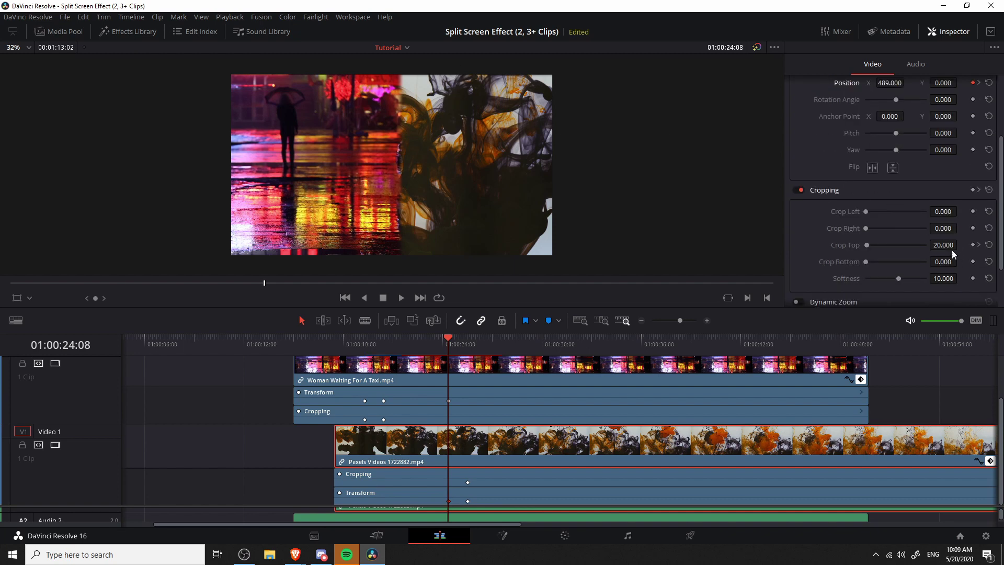
left_click(951, 245)
type("0")
key("Return")
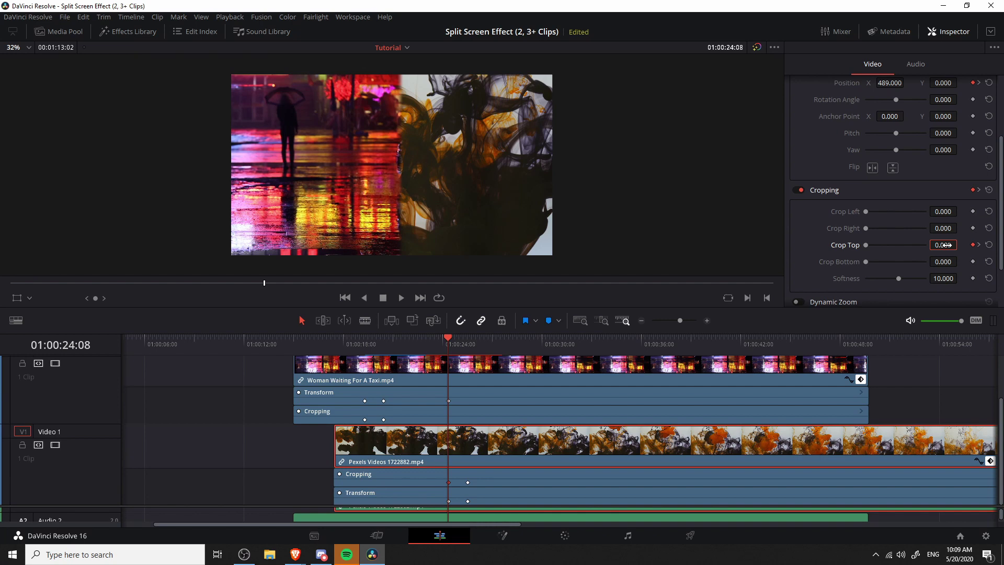
Add a Crop Top keyframe to the Woman Waiting For A Taxi clip at 01:00:24:08.
scroll(450, 398, "up", 2)
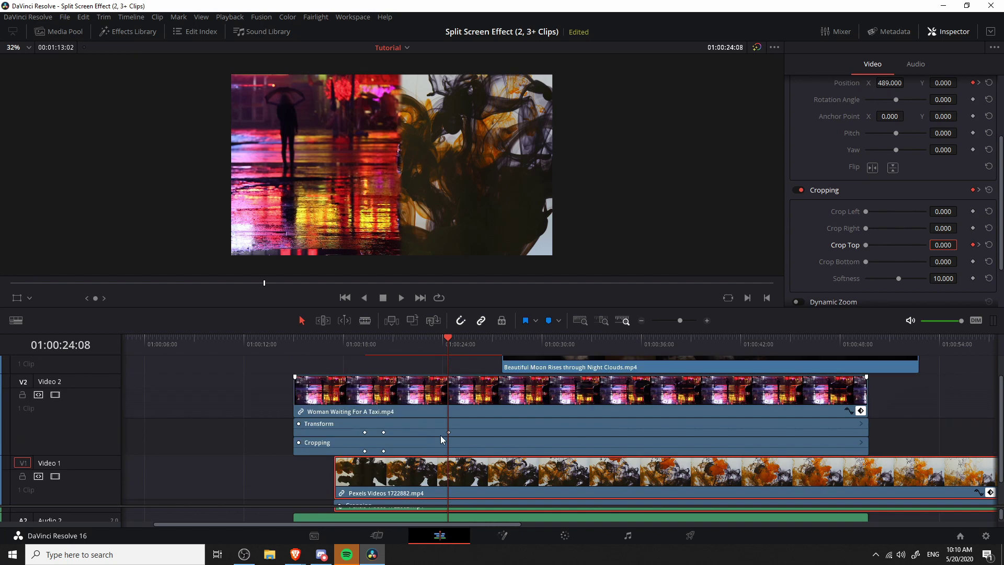
left_click(439, 390)
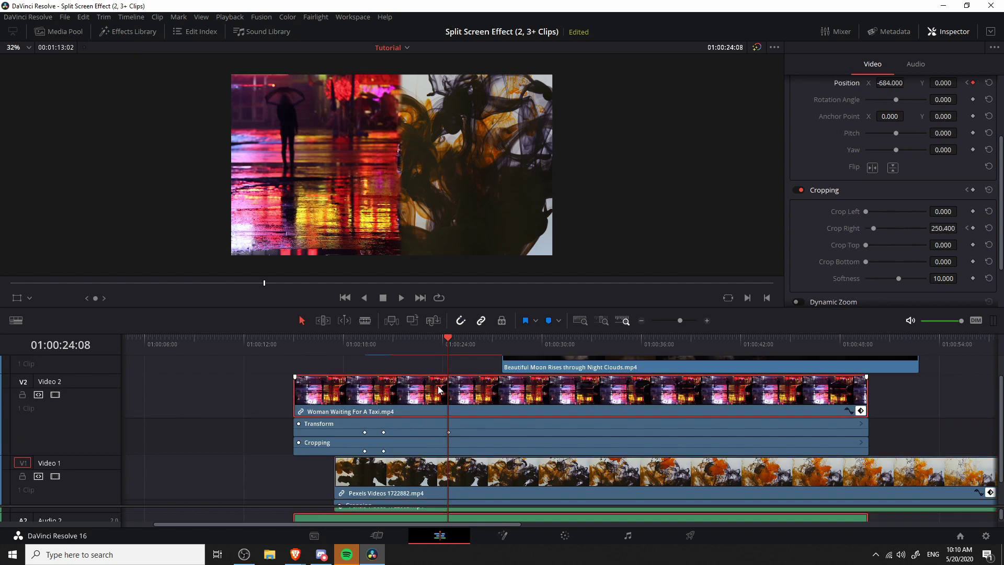
left_click(973, 245)
Set the Woman Waiting For A Taxi clip's Crop Top to 10 at 01:00:25:12.
scroll(475, 382, "down", 1)
left_click_drag(449, 336, 467, 335)
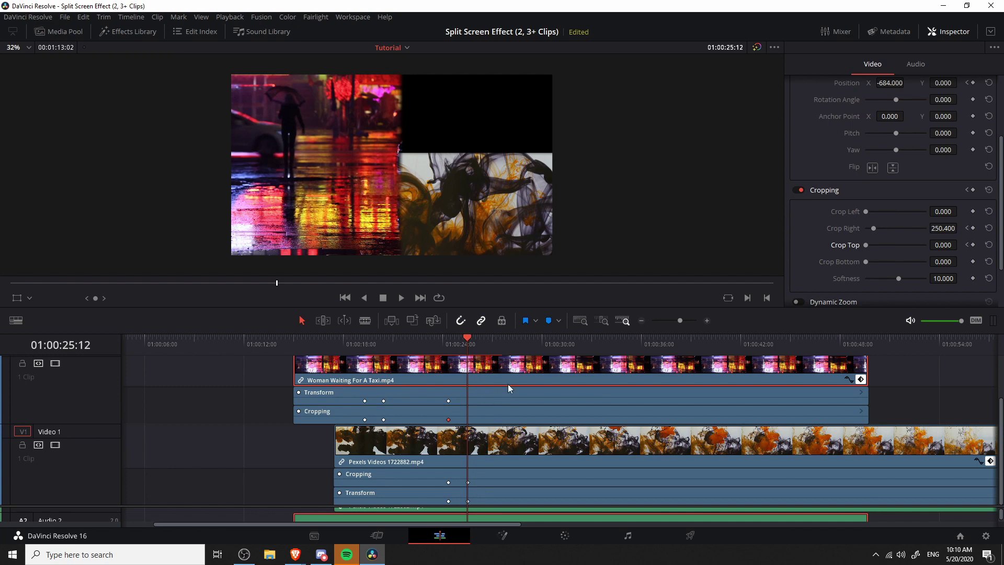
left_click(948, 245)
type("10")
key("Return")
Match the Woman Waiting For A Taxi clip's Position Y to the Pexels clip by setting it to -469.263 at 01:00:25:12.
scroll(947, 243, "up", 3)
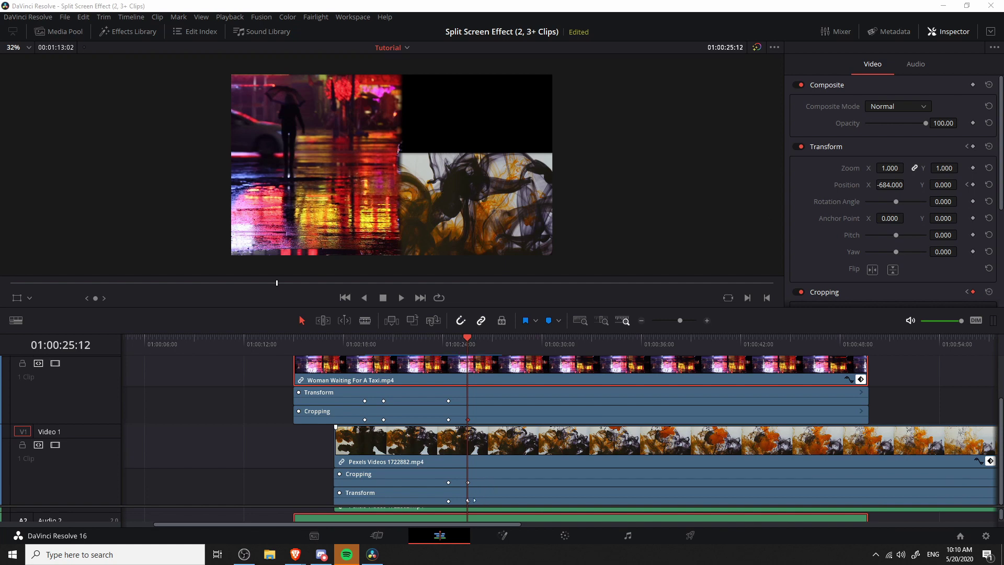
left_click(468, 501)
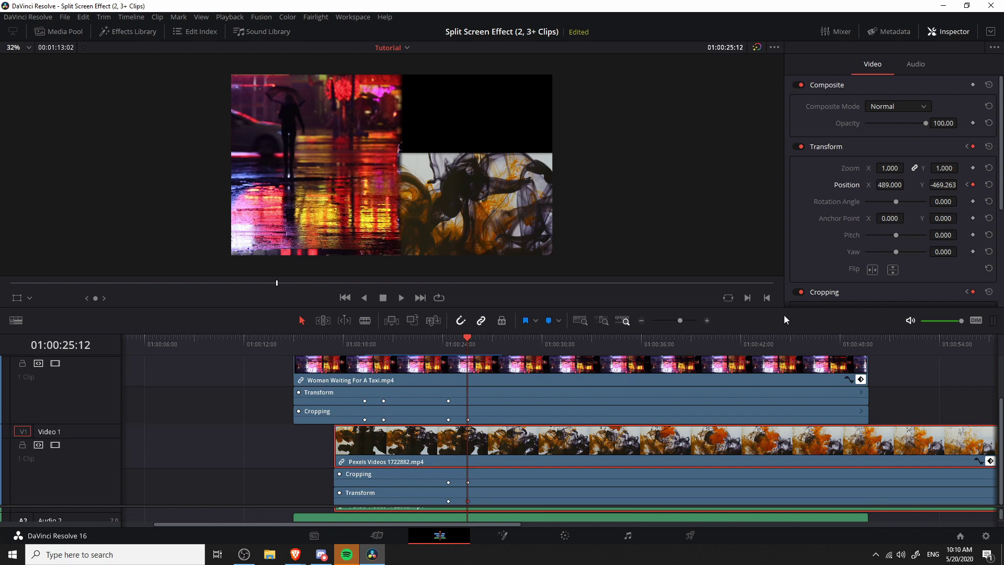
left_click(944, 185)
left_click(472, 405)
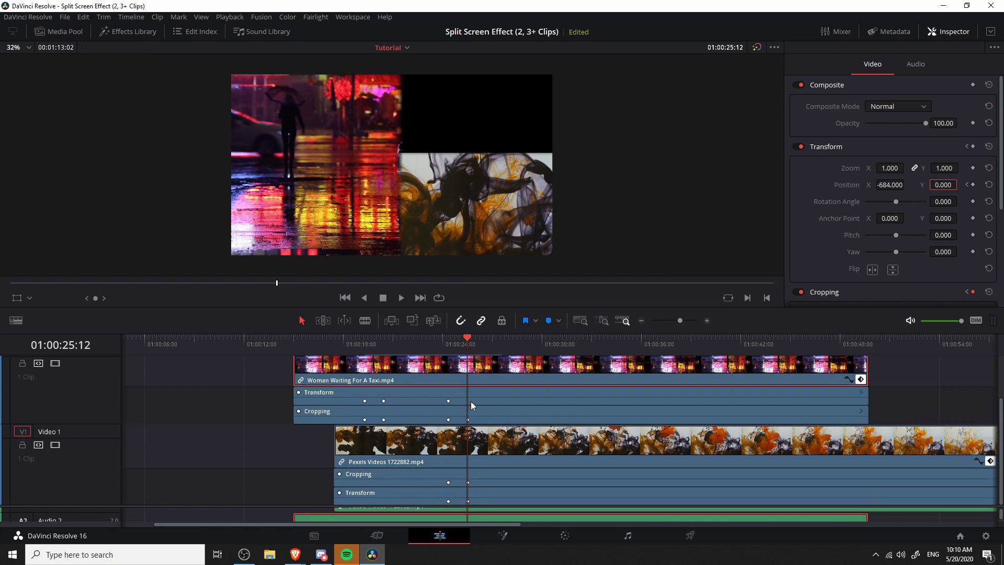
left_click(941, 183)
type("-469.263")
key("Return")
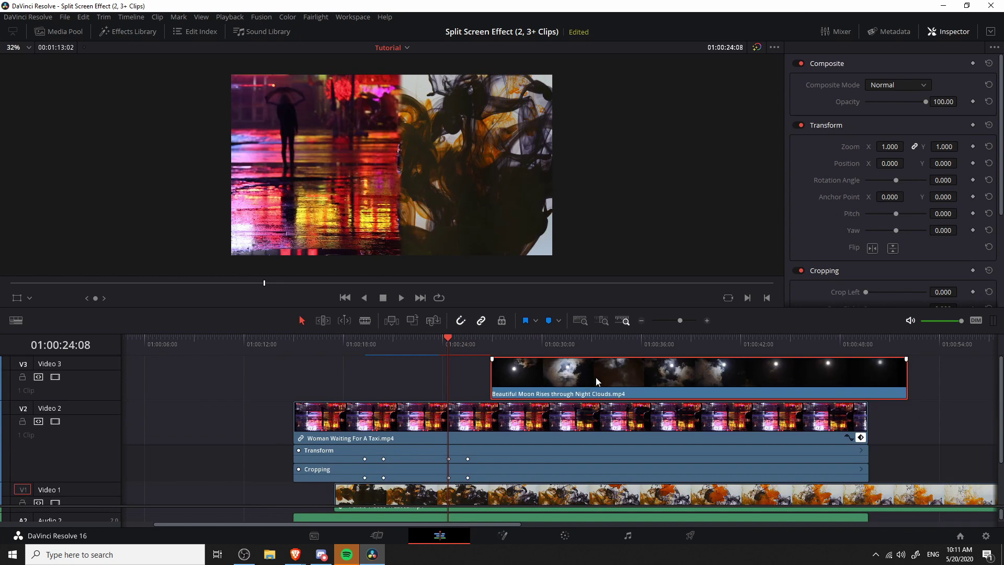
Move the Beautiful Moon Rises clip on Video 3 to start at 01:00:24:08 and set its Position Y to 1080.
left_click_drag(595, 378, 551, 377)
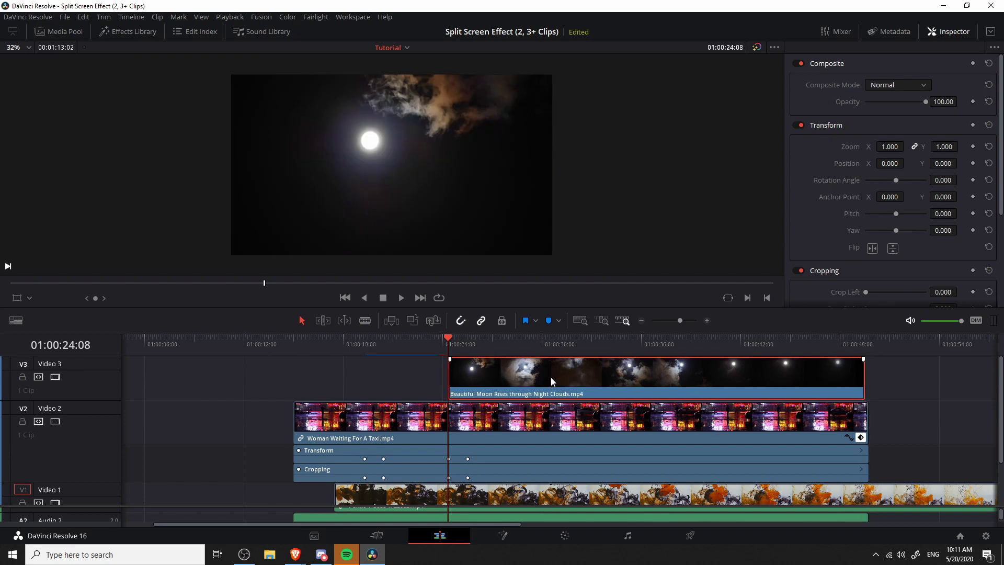
left_click_drag(943, 163, 956, 163)
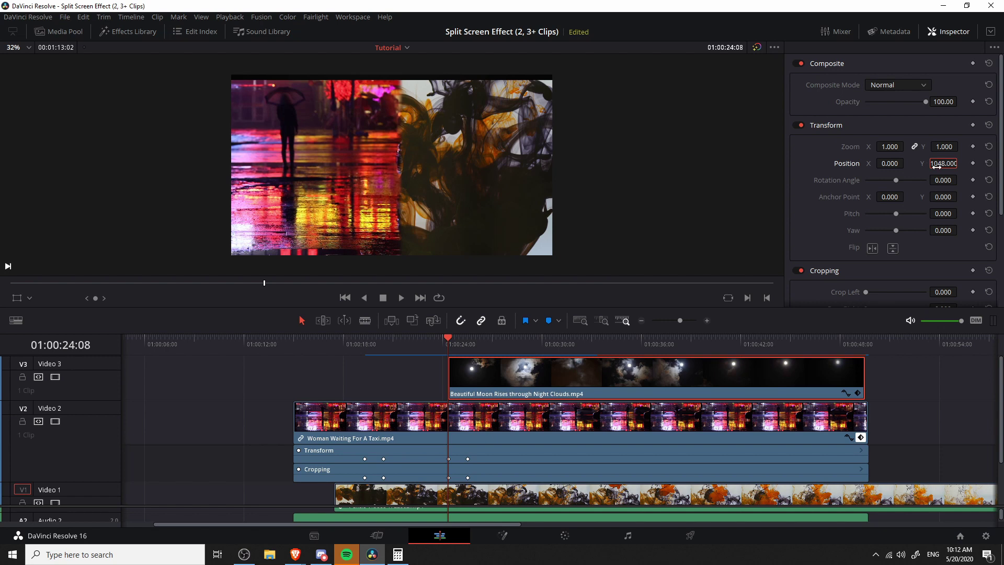
left_click(936, 166)
type("1080")
key("Return")
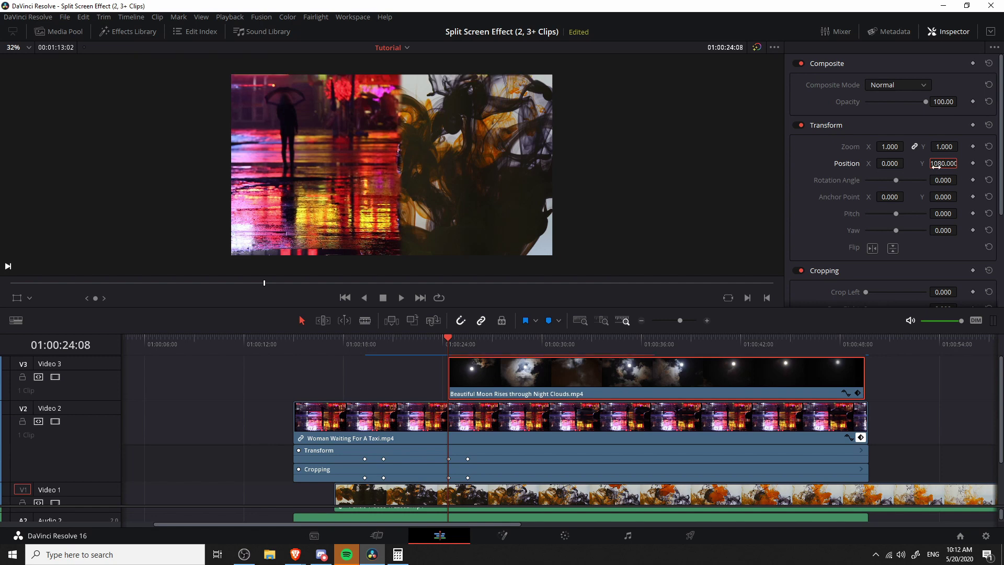
Add a Position keyframe to the Beautiful Moon Rises clip at 01:00:24:08.
left_click(973, 163)
scroll(473, 439, "down", 1)
scroll(472, 436, "down", 3)
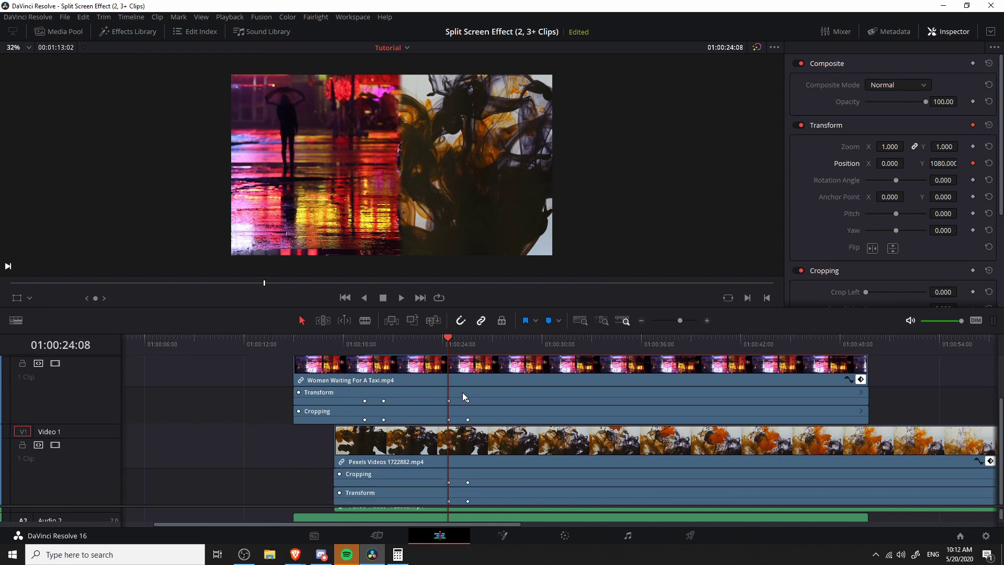
scroll(462, 392, "up", 3)
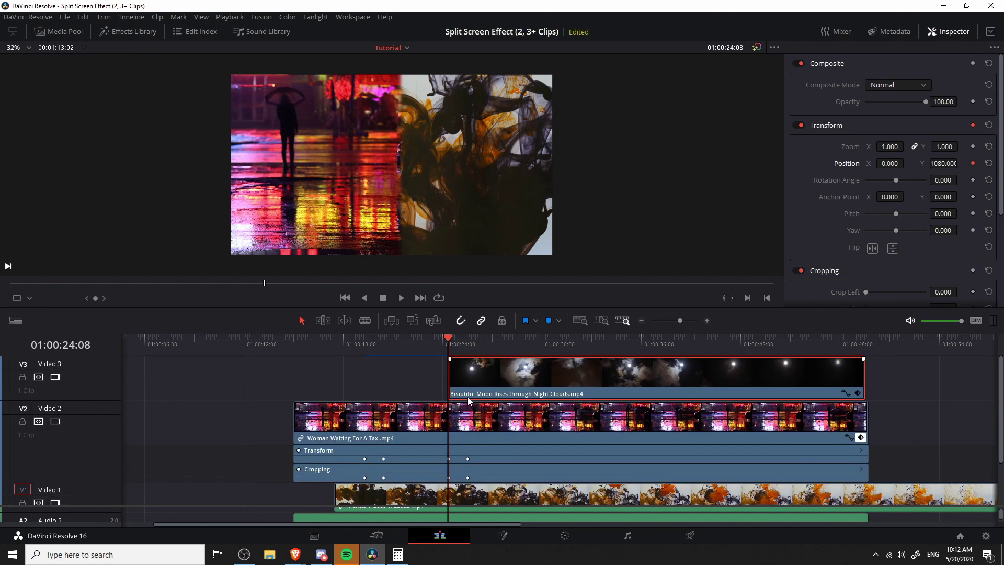
Set the Beautiful Moon Rises clip's Position Y to 78 at 01:00:25:12.
left_click(467, 343)
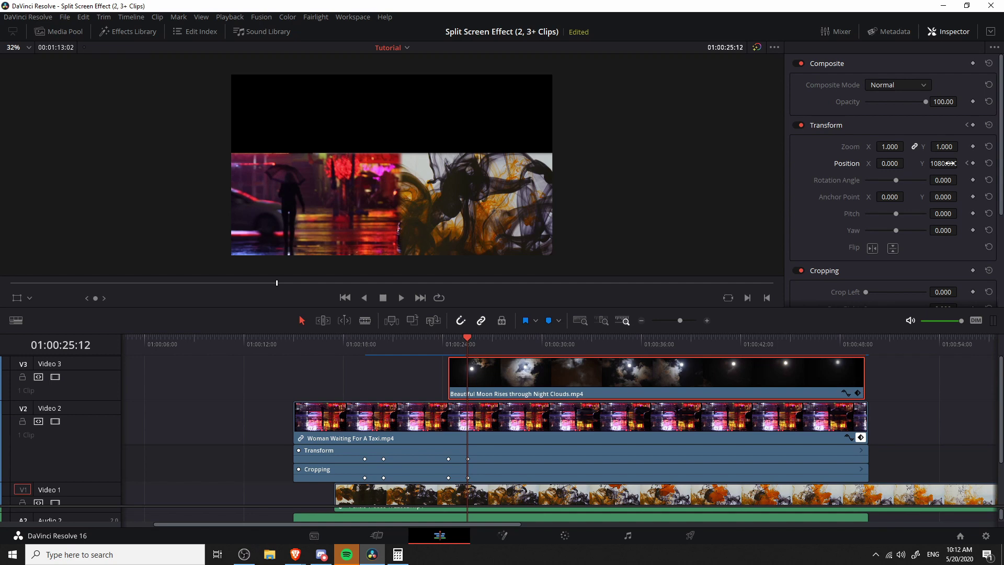
left_click_drag(943, 163, 959, 163)
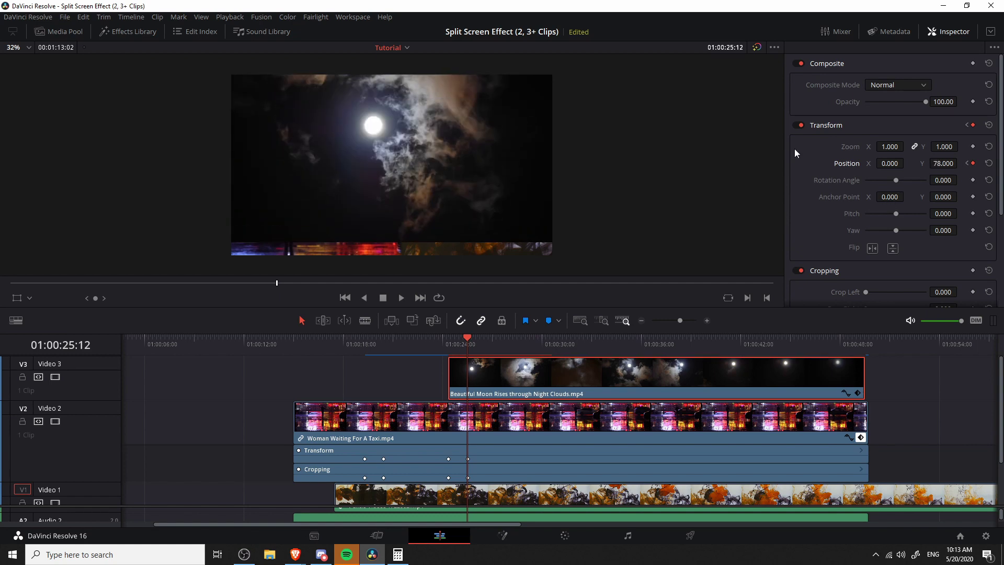
Set the Beautiful Moon Rises clip's crop Softness to 10 and its Crop Bottom to 535.297.
scroll(799, 153, "down", 3)
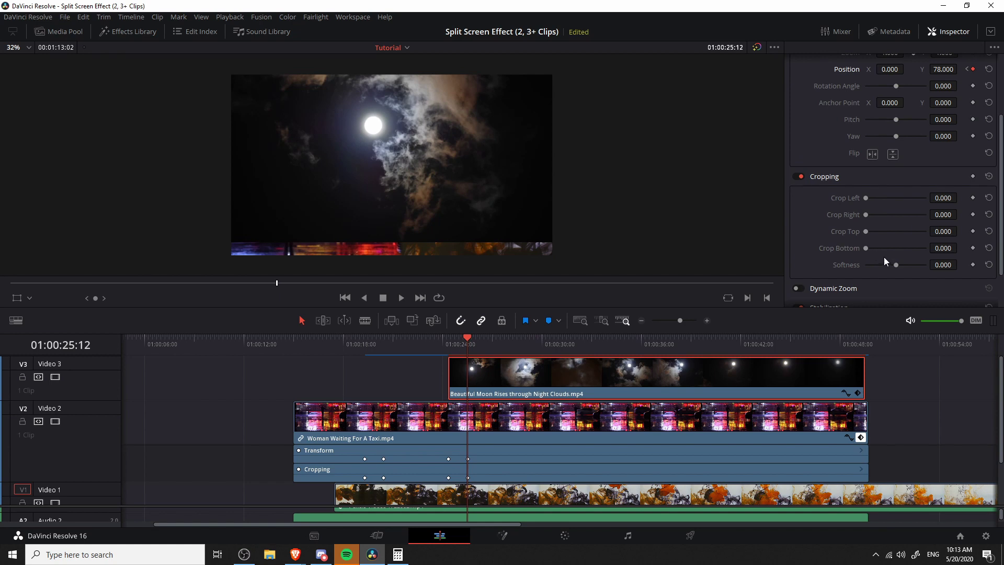
left_click_drag(896, 265, 900, 265)
left_click(943, 265)
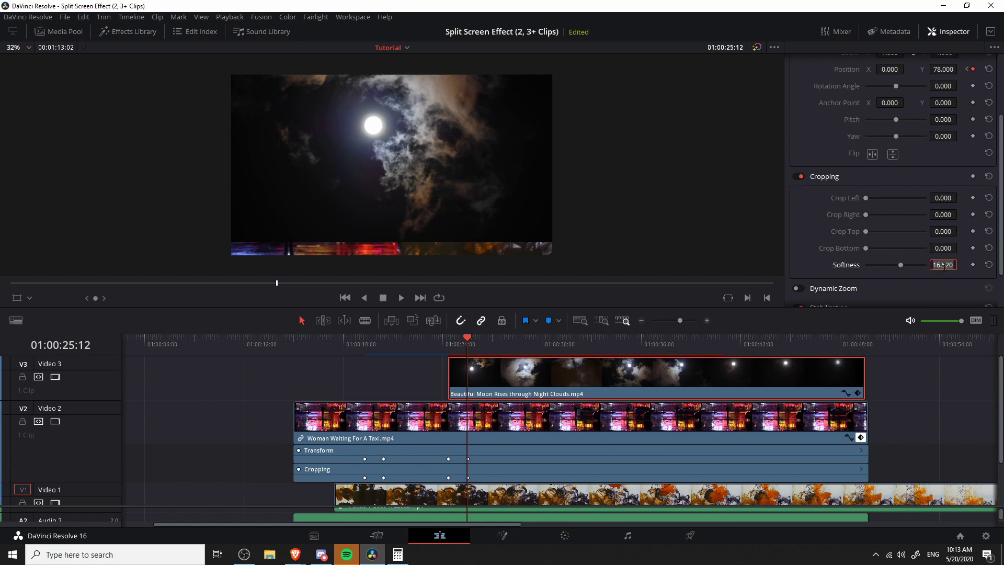
type("10")
key("Return")
left_click_drag(866, 249, 895, 249)
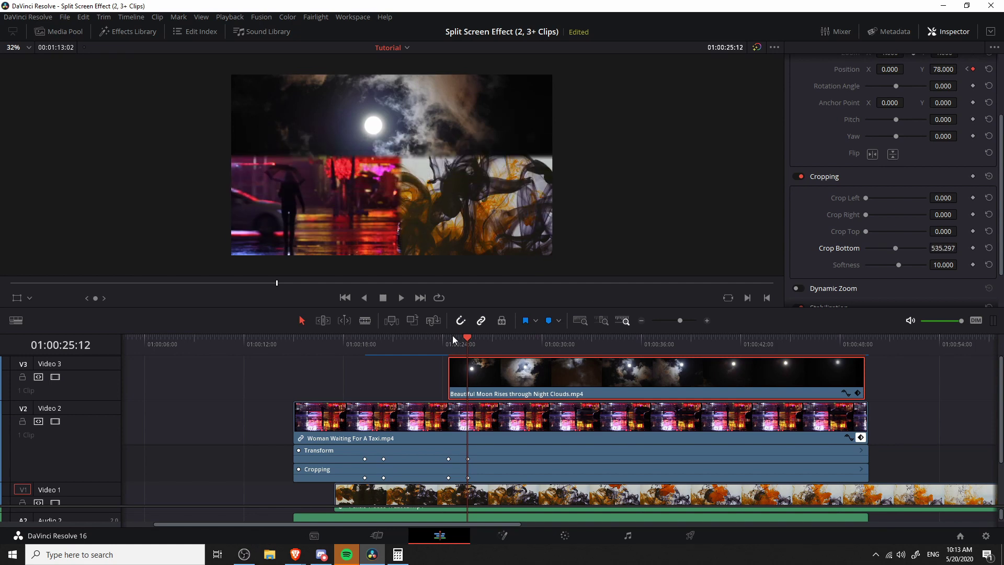
Play and step frame by frame through the slide-in around 01:00:25:01 to check the spacing between the moon clip and the lower clips.
key("space")
mouse_move(475, 341)
left_mouse_down()
mouse_move(455, 343)
mouse_move(475, 346)
mouse_move(466, 346)
left_mouse_up()
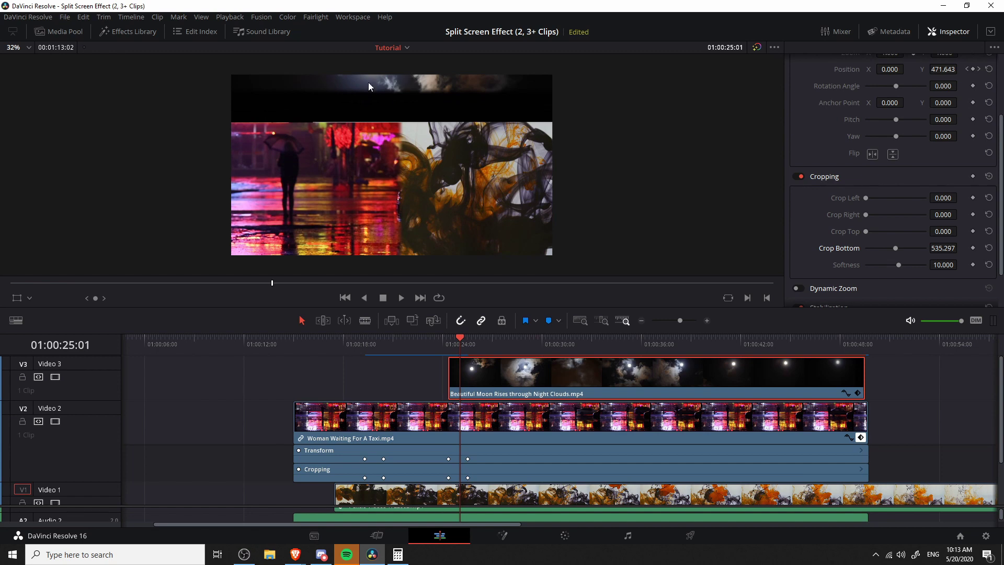
key("Right")
key("Right")
key("Right")
key("Right")
key("Right")
key("Right")
key("Right")
key("Right")
key("Right")
key("Right")
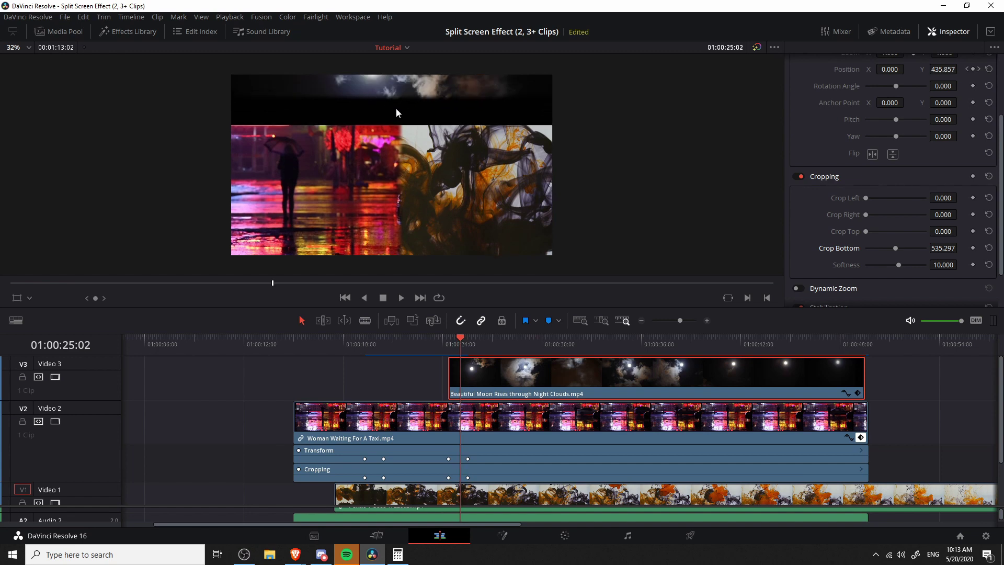
key("Right")
key("Right")
key("Right")
key("Right")
key("Right")
key("Right")
key("Left")
key("Left")
key("Left")
key("Left")
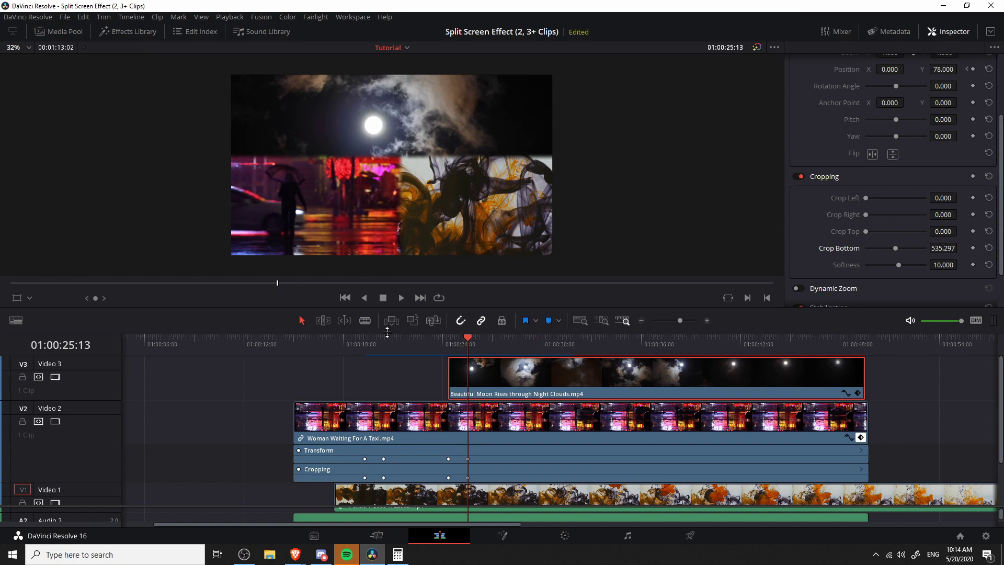
Set the Beautiful Moon Rises clip's starting Position Y to 565 at its 01:00:24:08 keyframe.
left_click(449, 341)
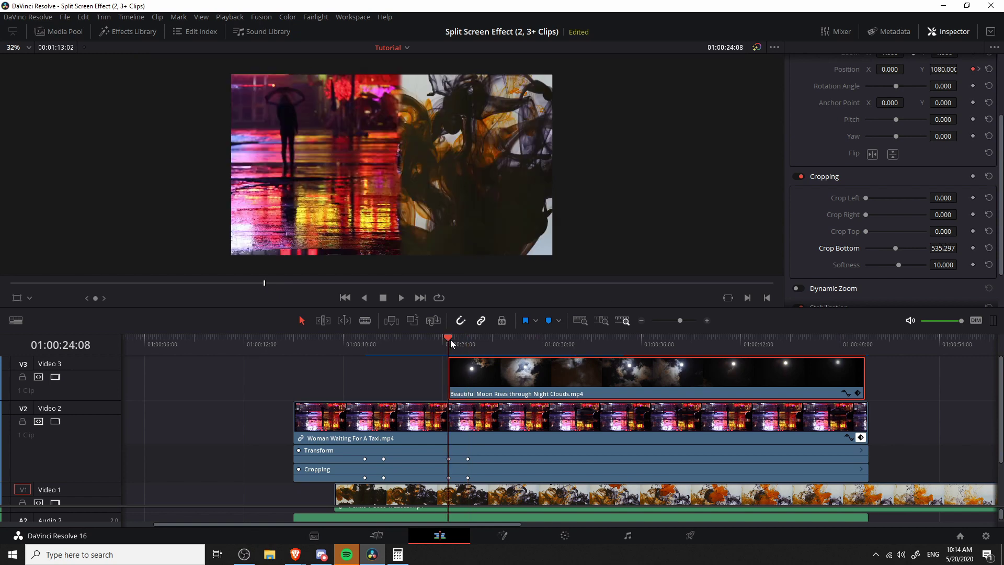
scroll(868, 180, "up", 2)
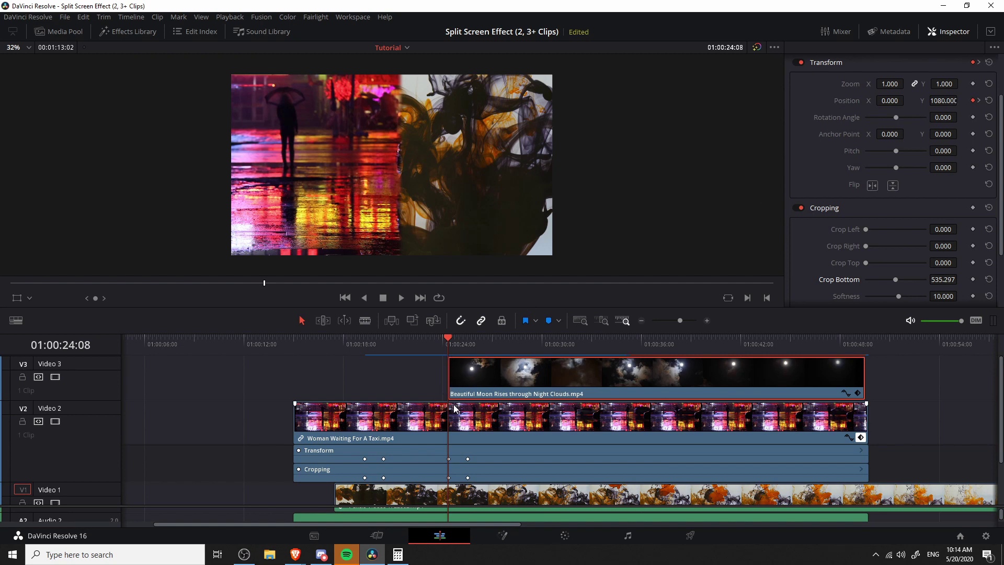
left_click_drag(943, 100, 8, 266)
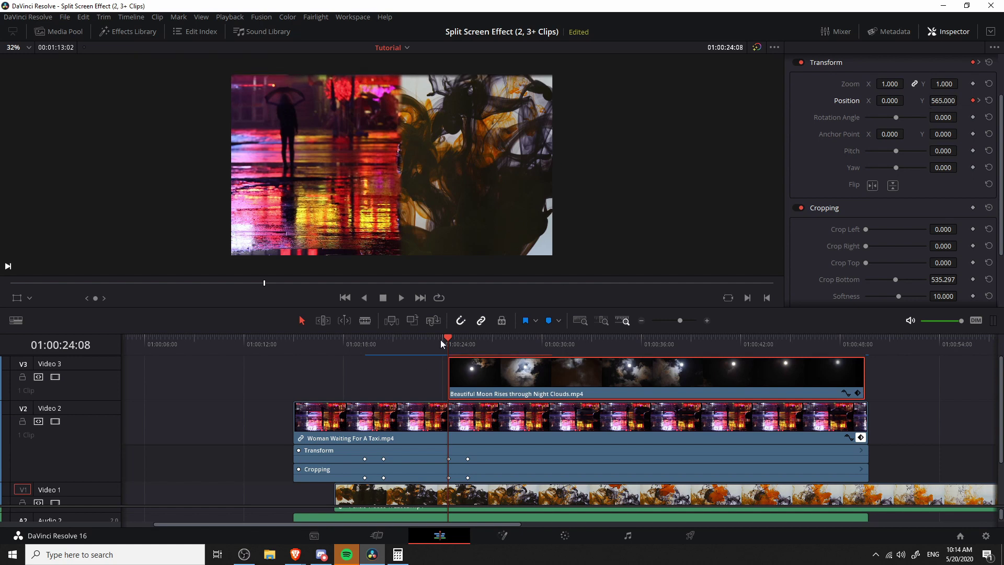
Play back the three-clip transition to check that the moon clip and the lower clips move together.
key("space")
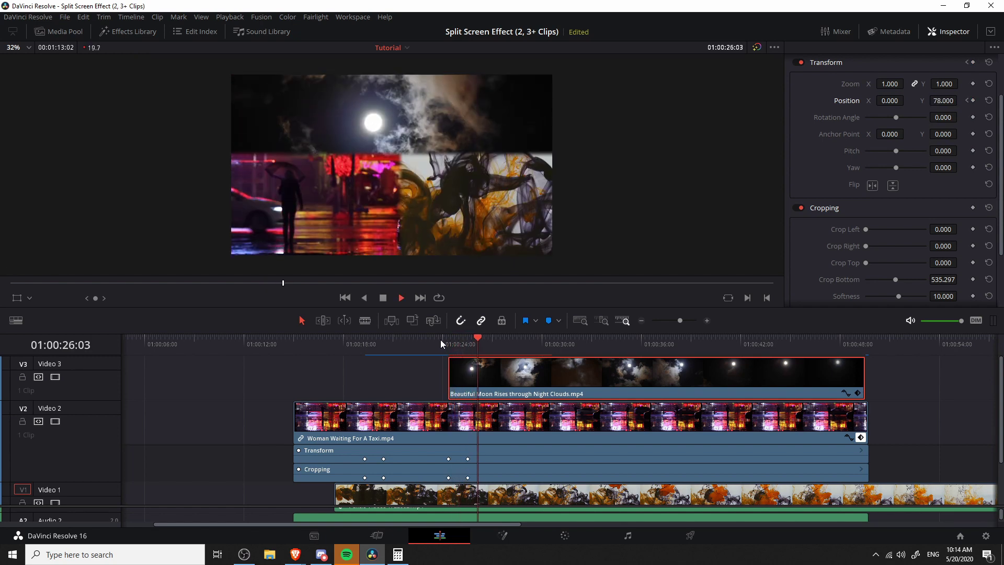
key("space")
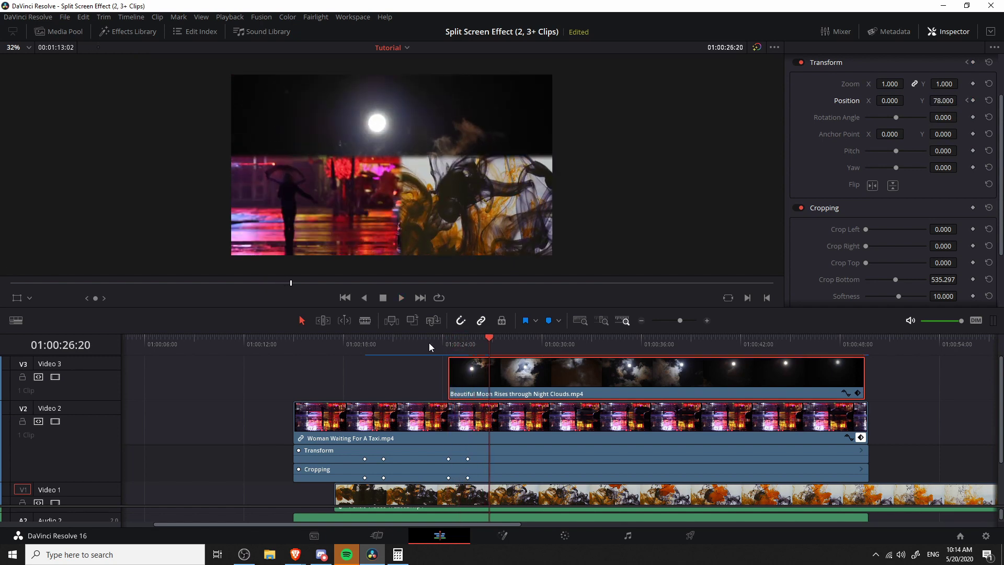
left_click(428, 343)
key("space")
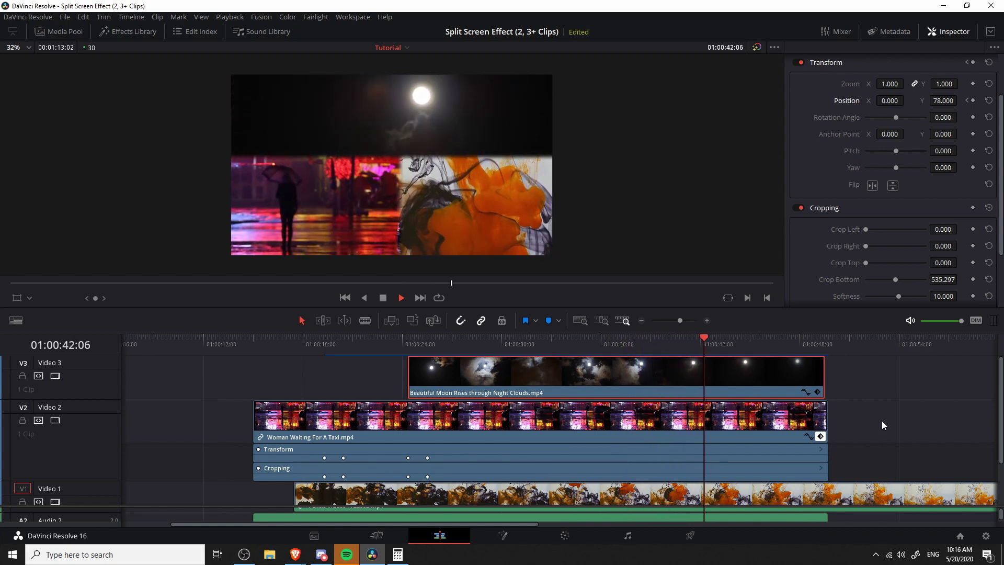
key("space")
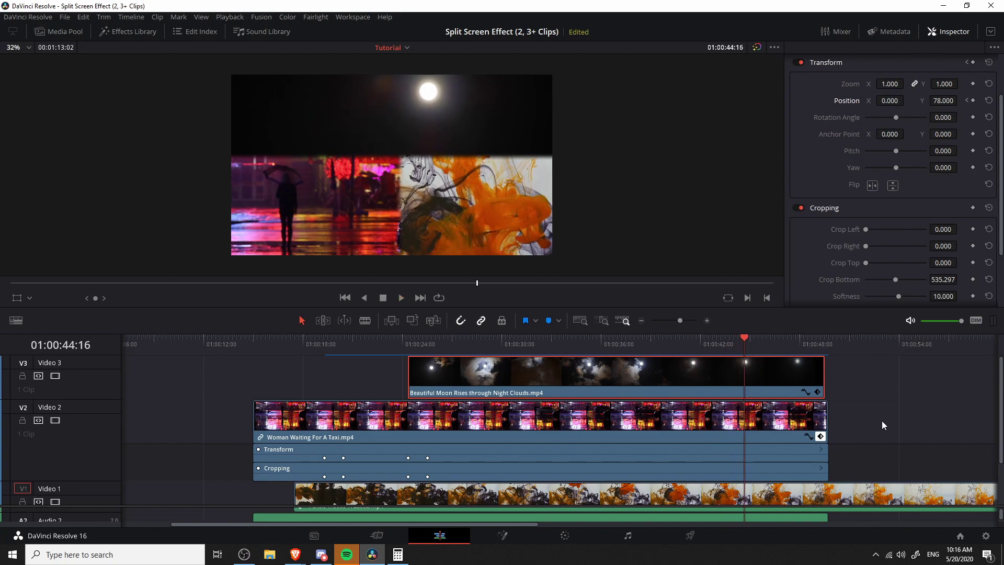
Add Position keyframes at 01:00:44:16 to the Beautiful Moon Rises, Woman Waiting For A Taxi and Pexels clips.
left_click_drag(887, 432, 635, 430)
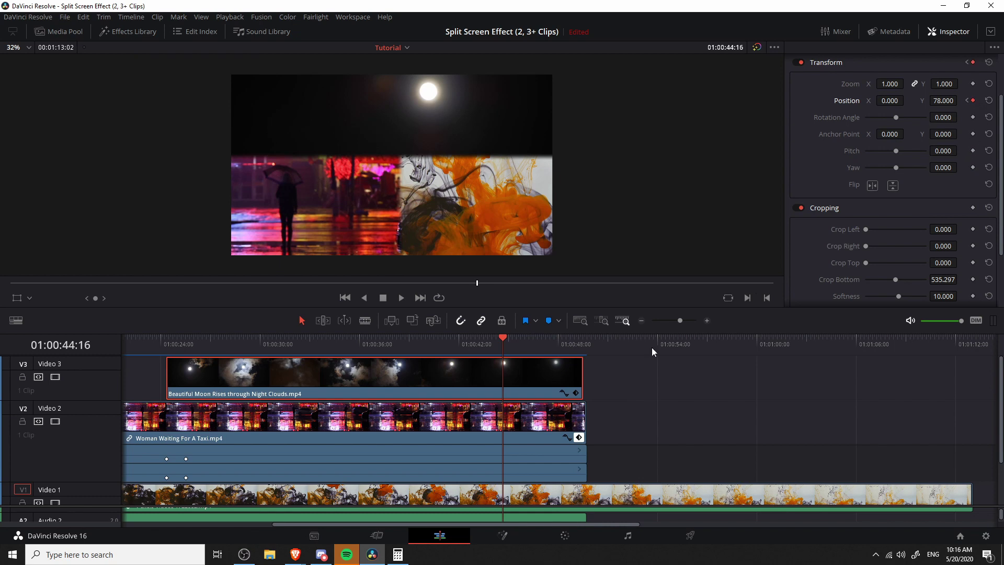
left_click(973, 100)
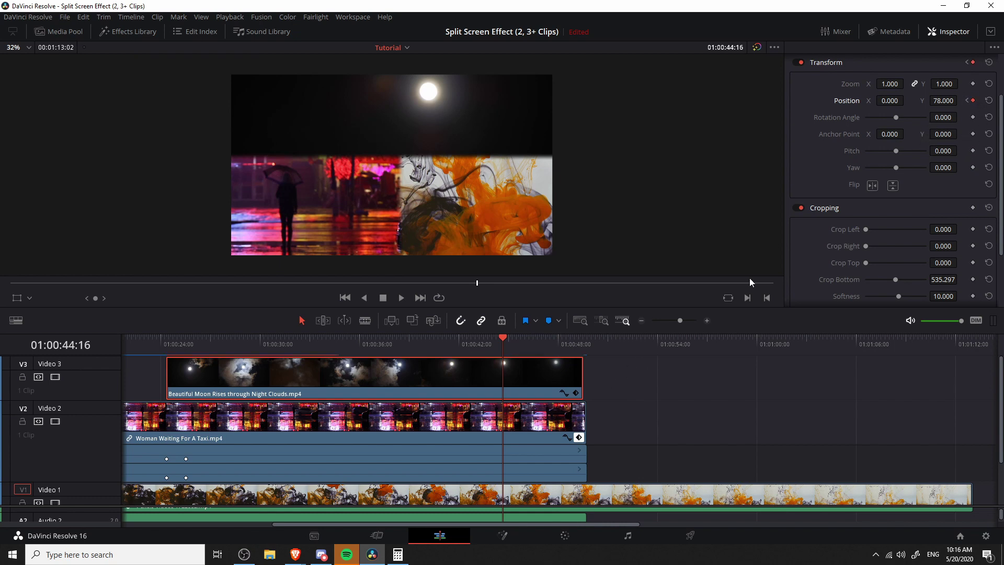
left_click(476, 443)
left_click(973, 121)
scroll(512, 481, "down", 1)
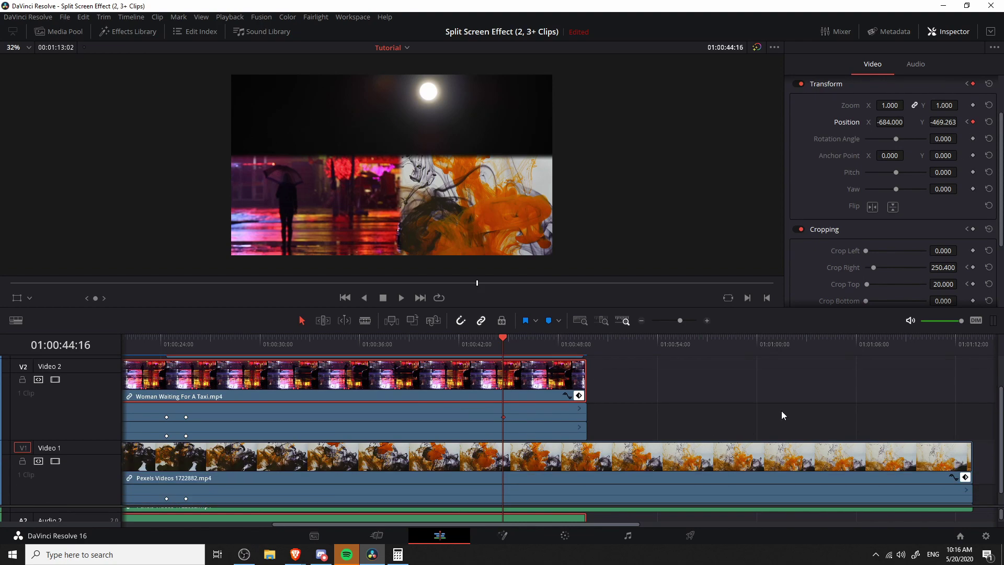
left_click(525, 463)
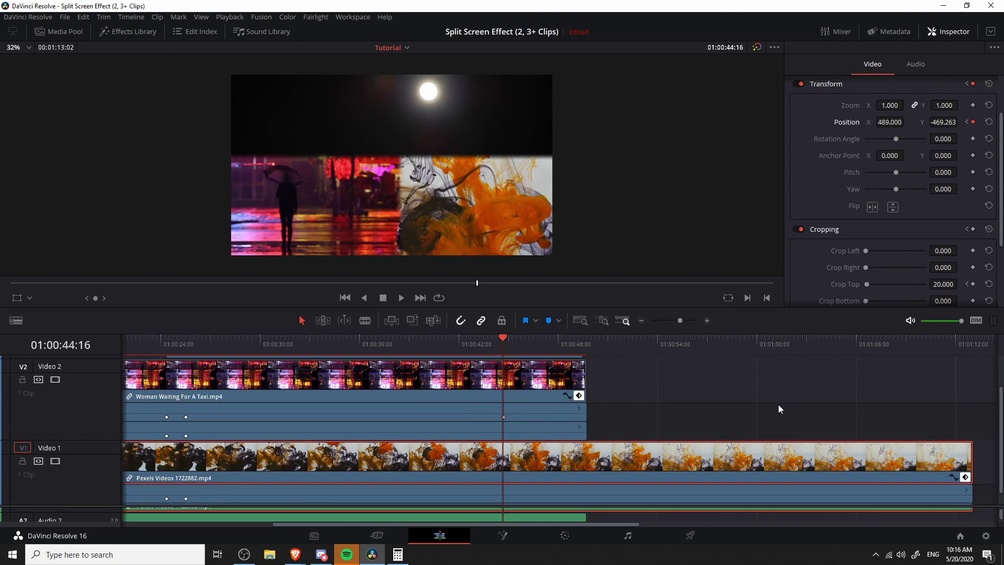
Add an Opacity keyframe to the Pexels clip at 01:00:44:16 with the value 100.
scroll(699, 387, "up", 1)
left_click(514, 340)
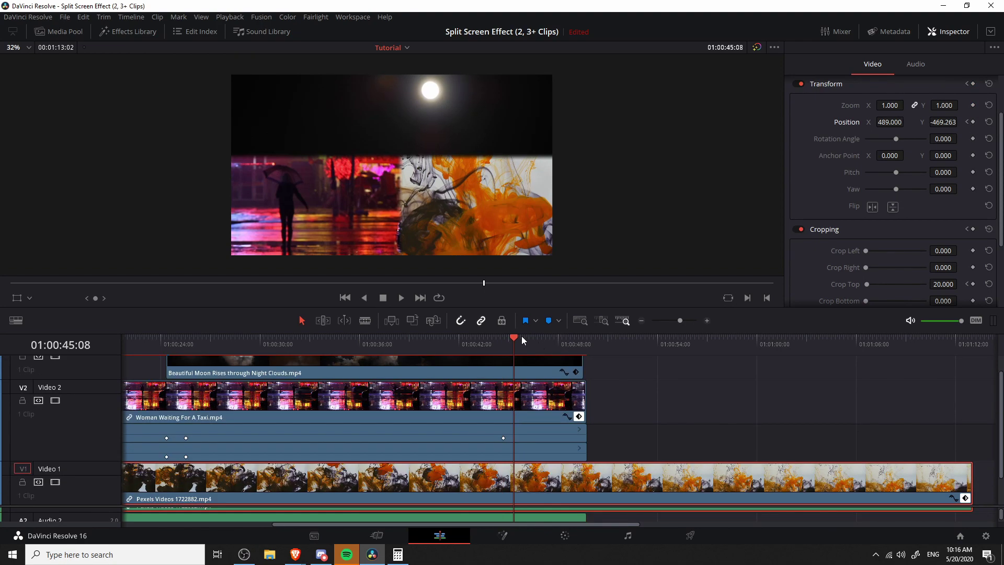
left_click(514, 339)
scroll(839, 188, "up", 2)
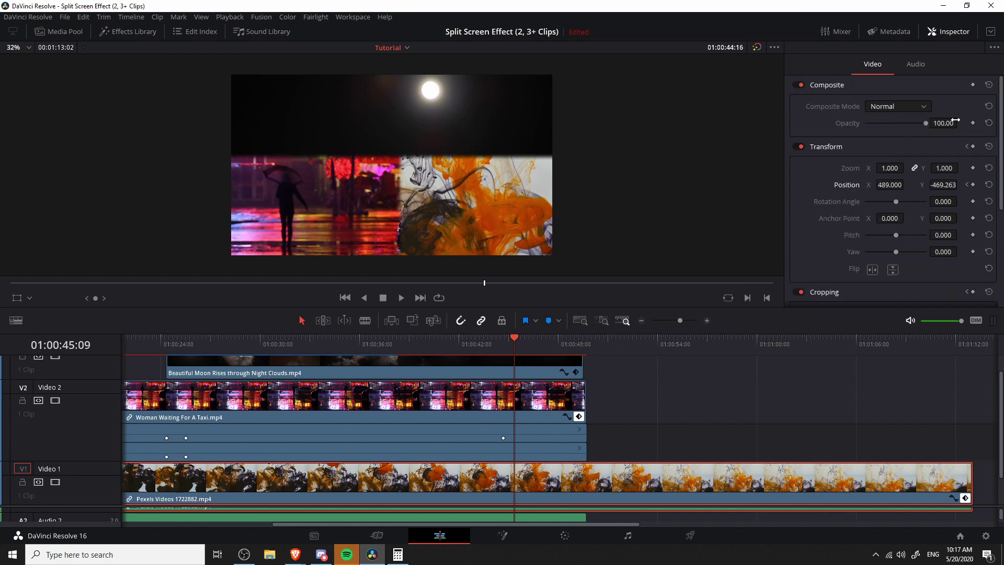
left_click(966, 147)
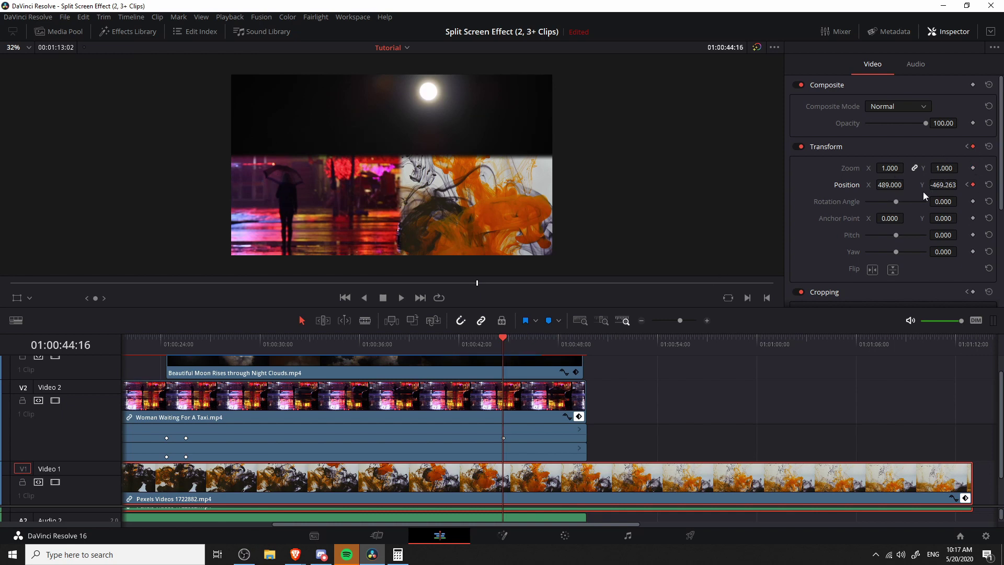
left_click(973, 123)
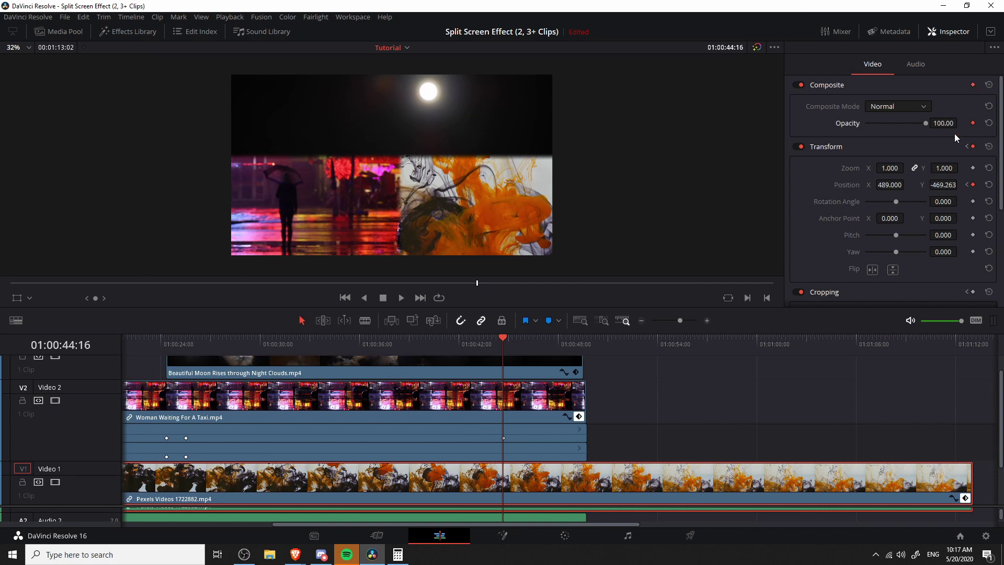
Try to fade out the Pexels clip by setting its Opacity to 0 shortly after the 01:00:44:16 keyframe.
left_click(516, 340)
left_click_drag(944, 124, 879, 123)
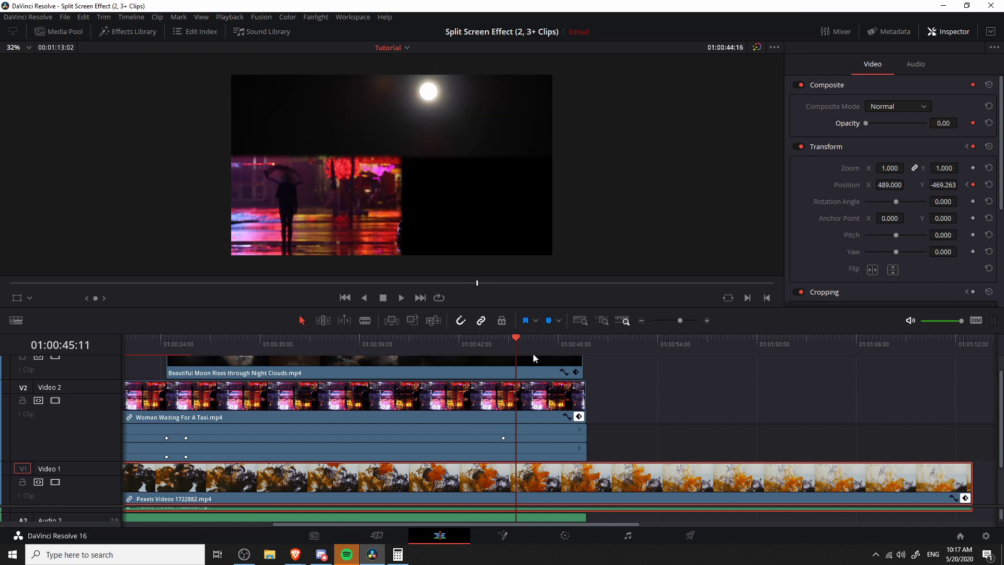
left_click(504, 338)
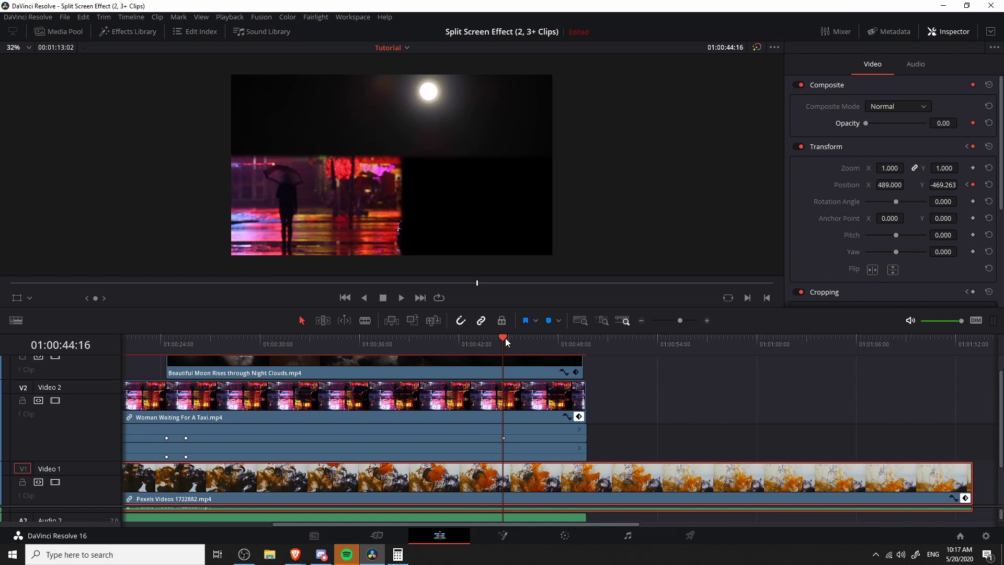
key("space")
left_click(501, 342)
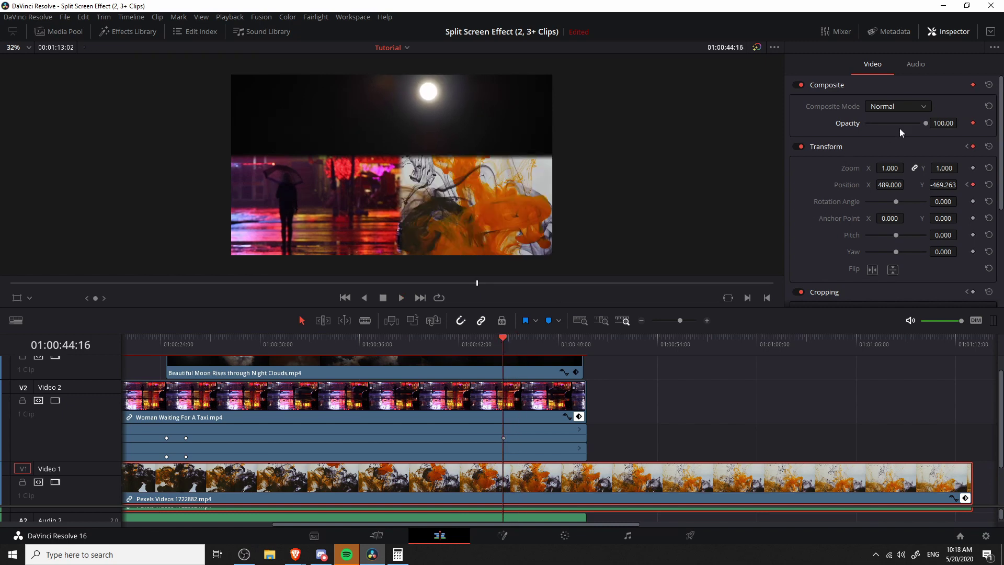
Set the Pexels clip's Opacity to 0 at 01:00:45:06 to create a fade-out.
left_click_drag(506, 338, 516, 339)
left_click(942, 123)
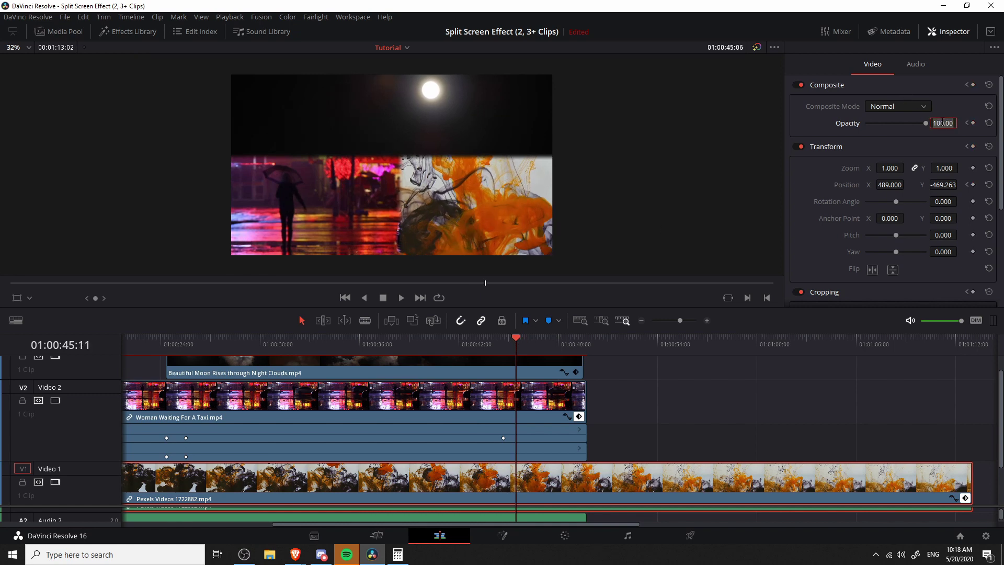
left_click_drag(942, 123, 941, 122)
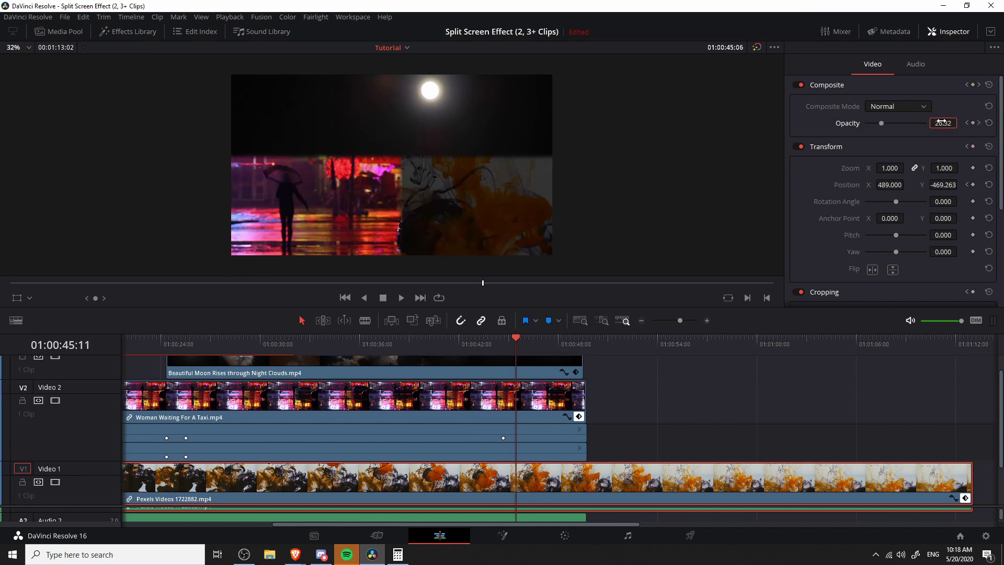
Play back the Pexels clip's fade-out from about 01:00:43:16.
left_click(488, 345)
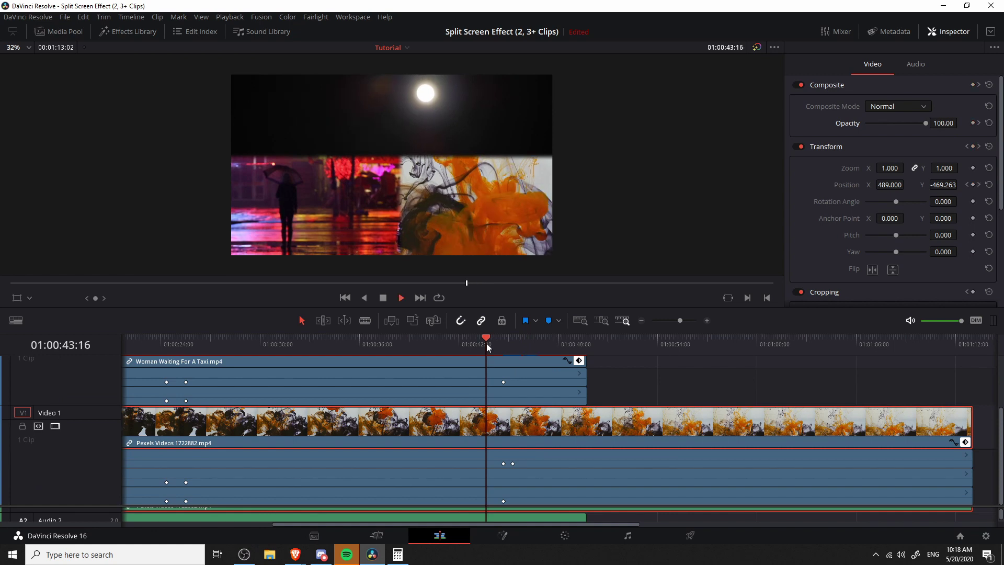
key("space")
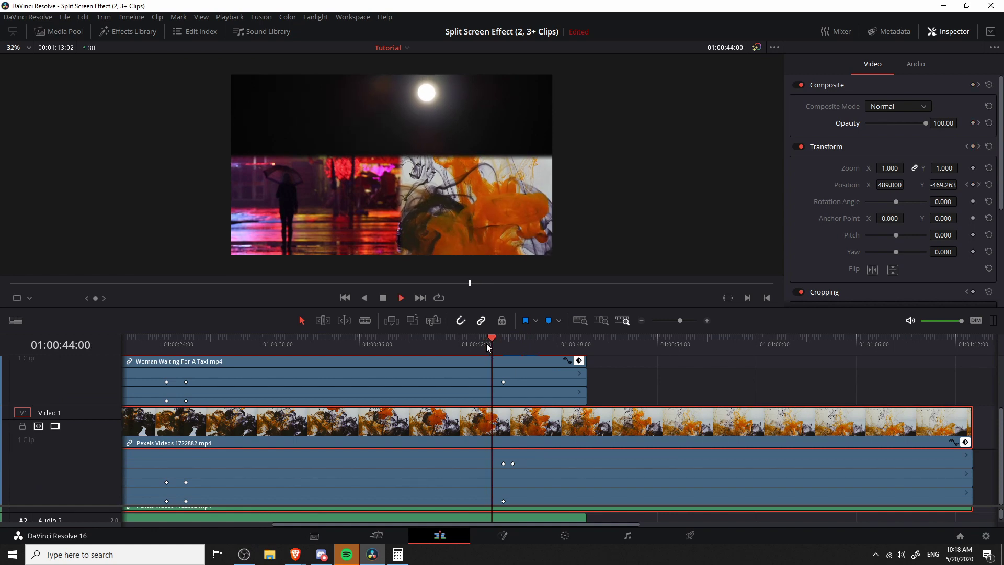
key("space")
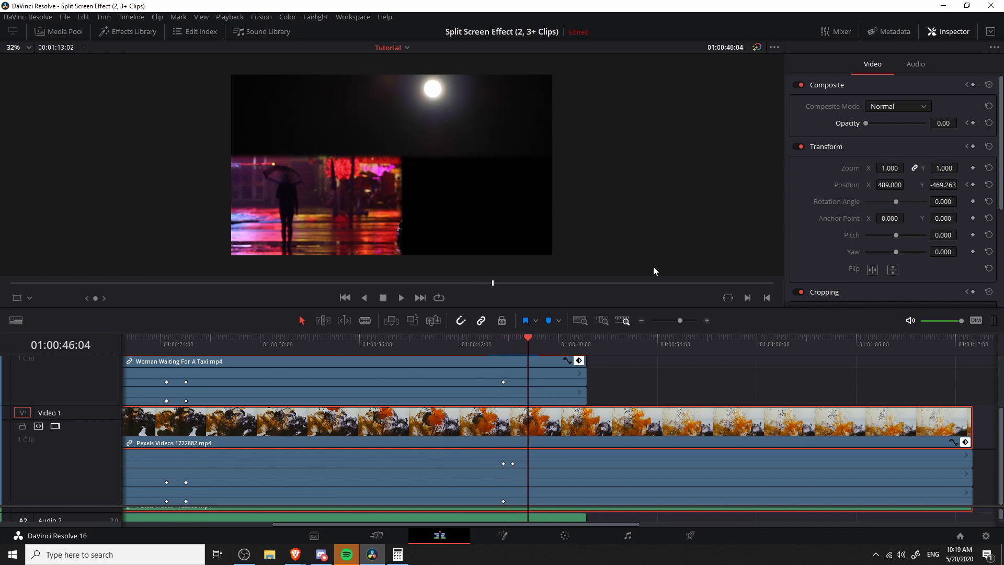
Remove the Pexels clip's Opacity keyframe at 01:00:45:06.
left_click(967, 123)
left_click(973, 124)
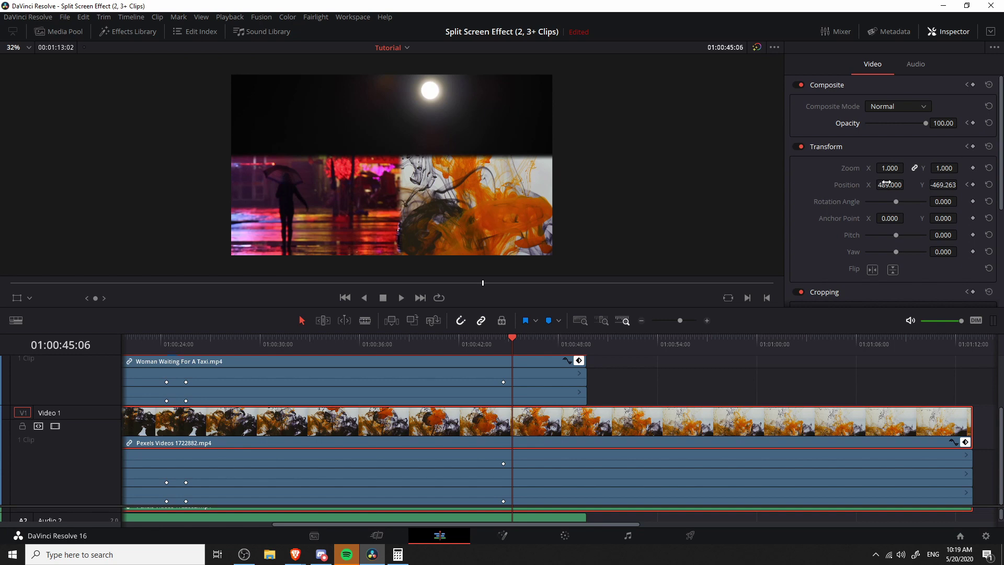
Try different Position X values for the Pexels clip at 01:00:45:06 to slide it out of frame, and undo the last change.
left_click_drag(889, 185, 907, 184)
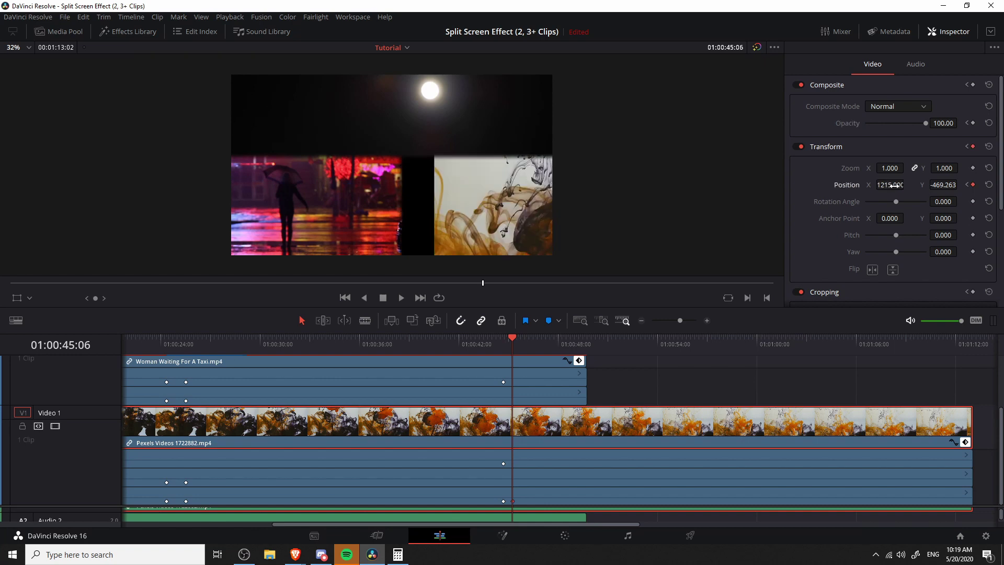
left_click_drag(891, 184, 907, 184)
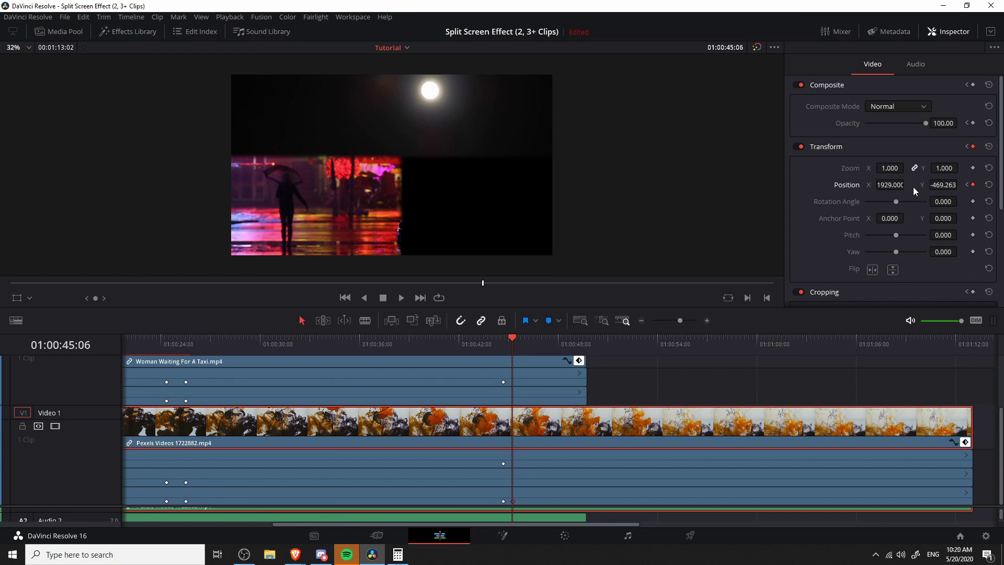
mouse_move(904, 184)
left_mouse_down()
mouse_move(889, 185)
mouse_move(907, 185)
left_mouse_up()
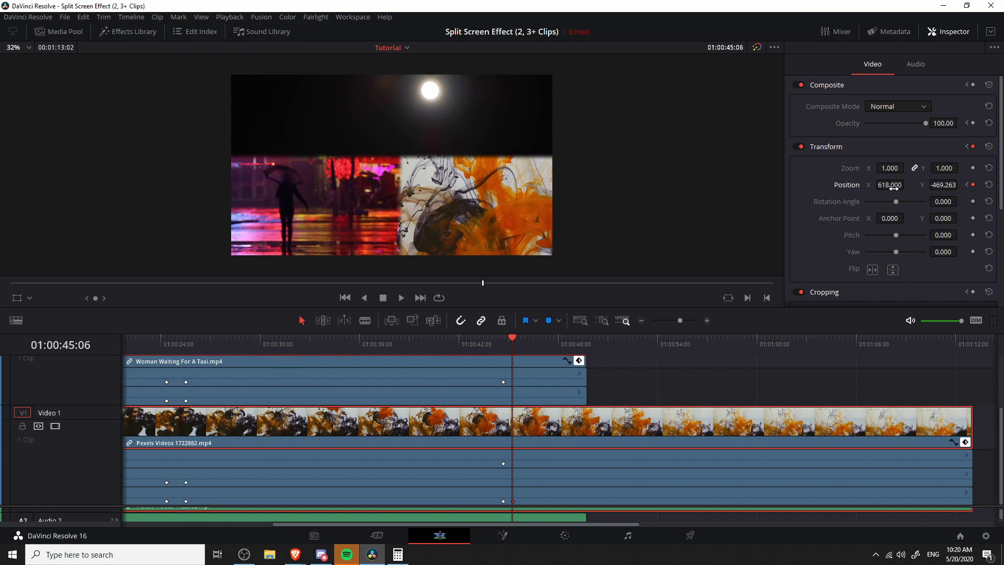
left_click_drag(907, 185, 907, 185)
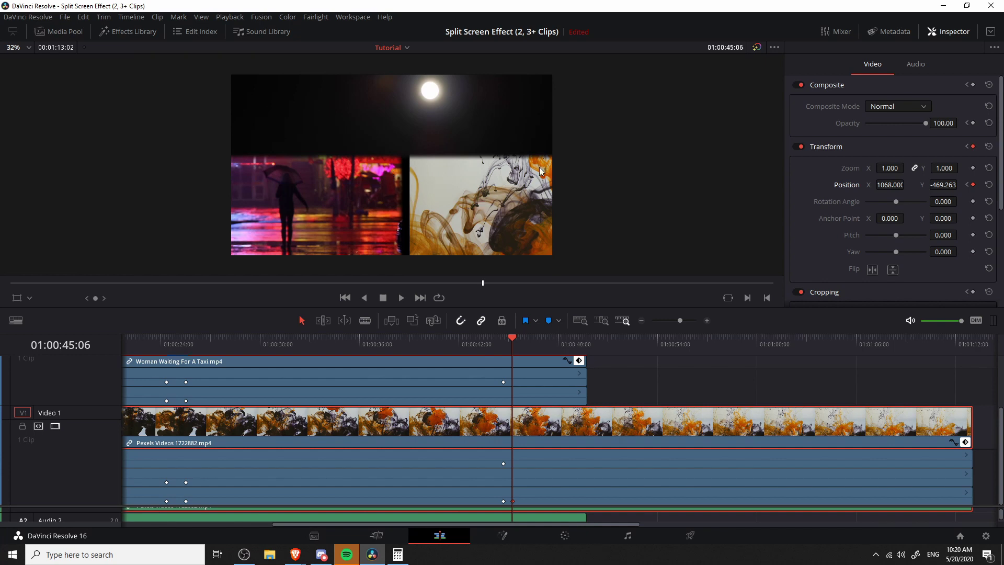
key("ctrl+z")
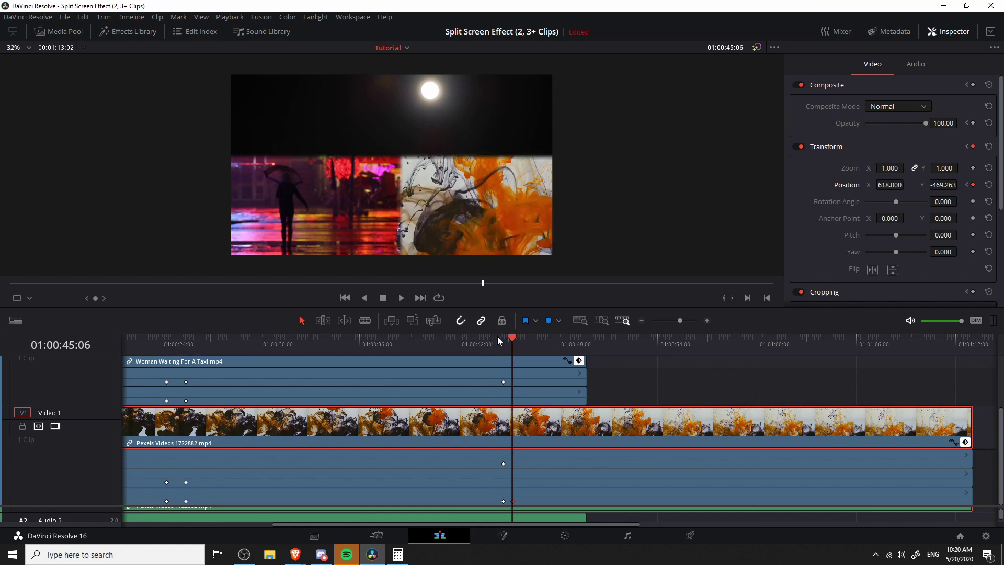
Keyframe the Pexels clip's Crop Left at 01:00:42:21 with 0, and set it to 434.1 at 01:00:43:14.
left_click(472, 340)
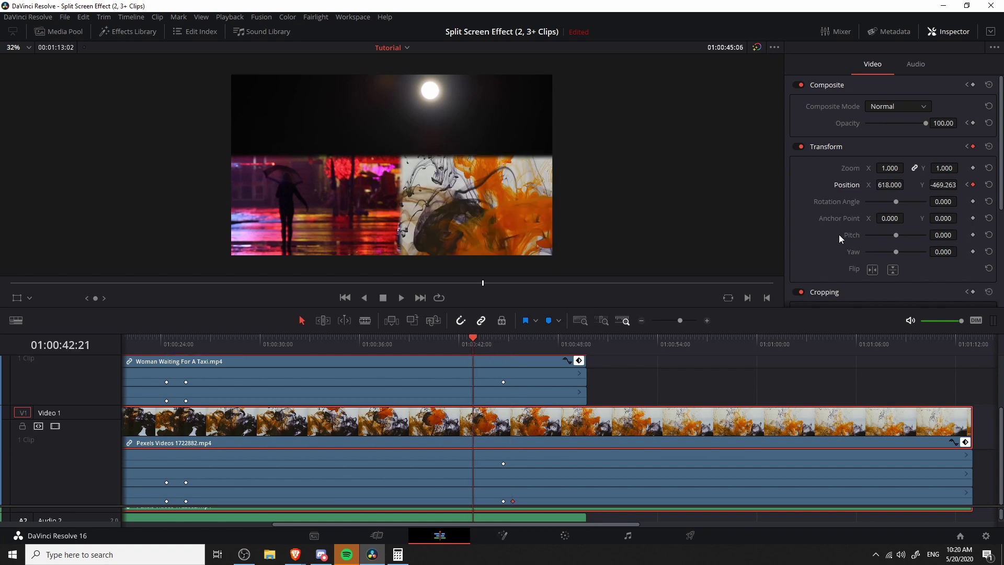
scroll(840, 239, "down", 3)
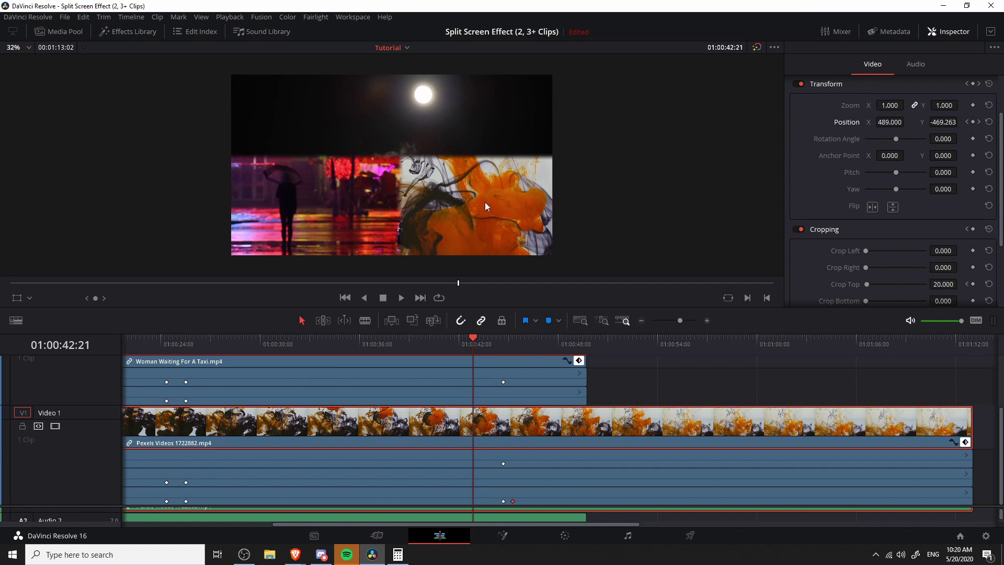
scroll(880, 215, "down", 2)
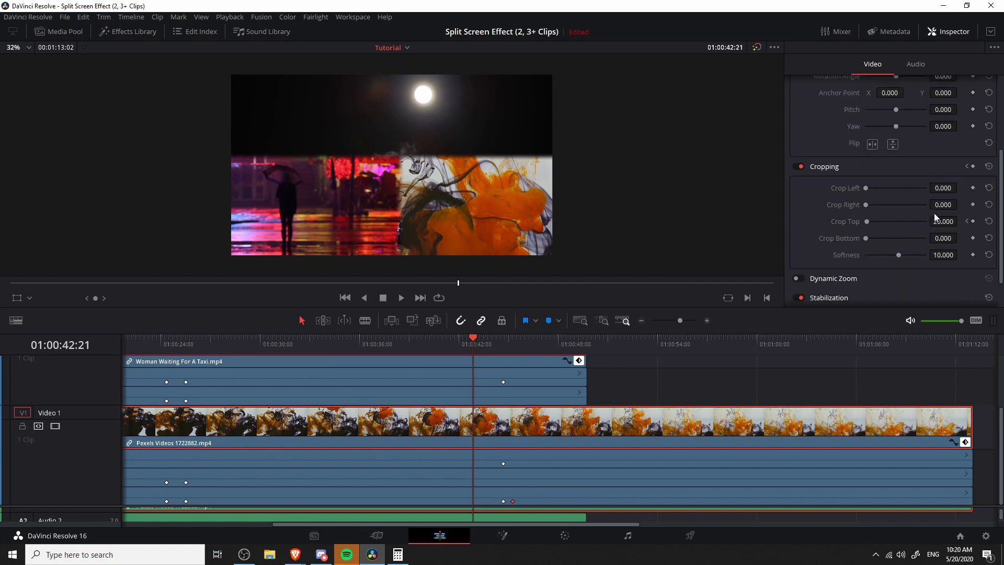
left_click(972, 187)
left_click_drag(473, 337, 486, 337)
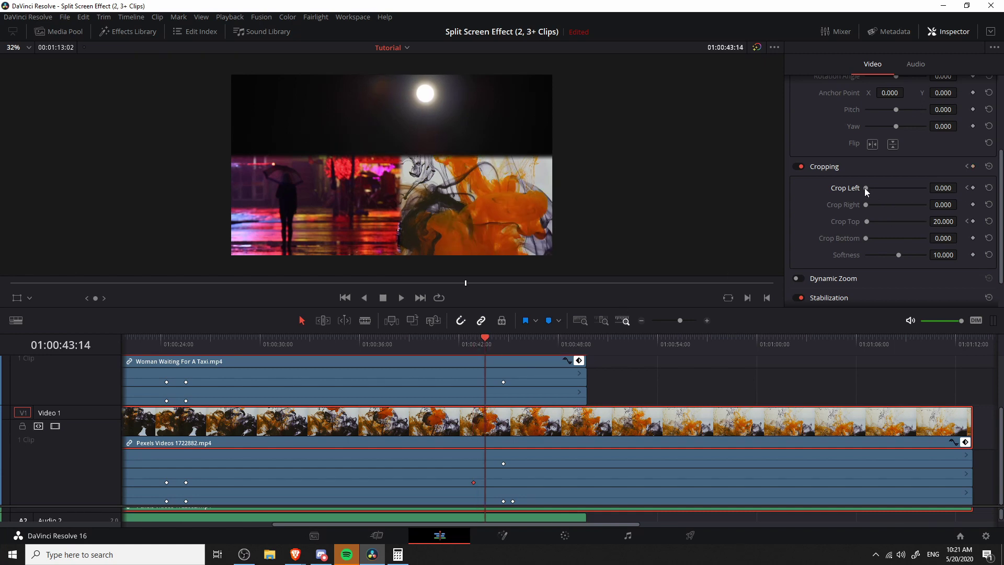
mouse_move(865, 187)
left_mouse_down()
mouse_move(887, 188)
mouse_move(876, 187)
left_mouse_up()
At 01:00:45:06, set the Pexels clip's Position X to 1525 so it slides out of frame to the right.
left_click(503, 347)
scroll(912, 162, "up", 3)
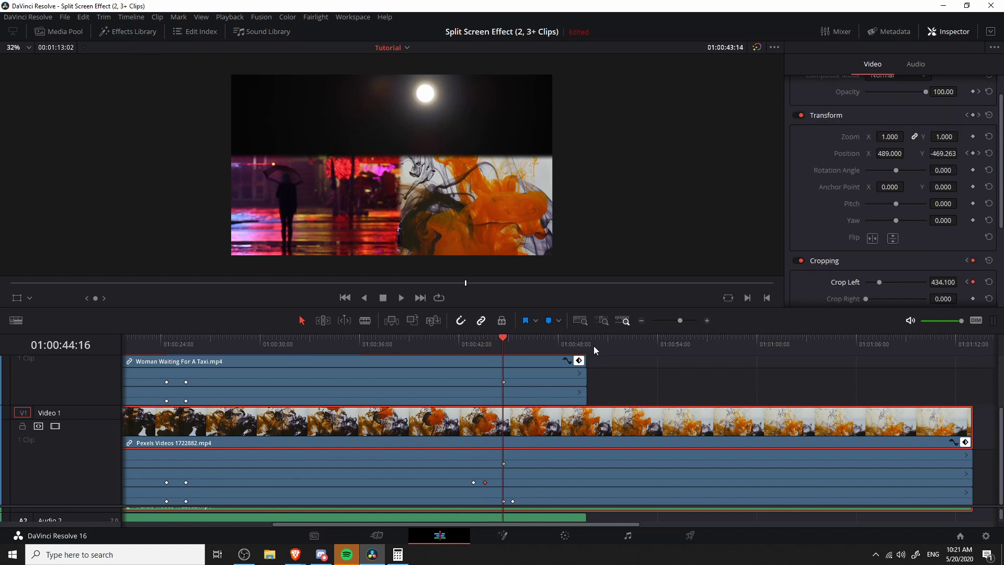
left_click(512, 341)
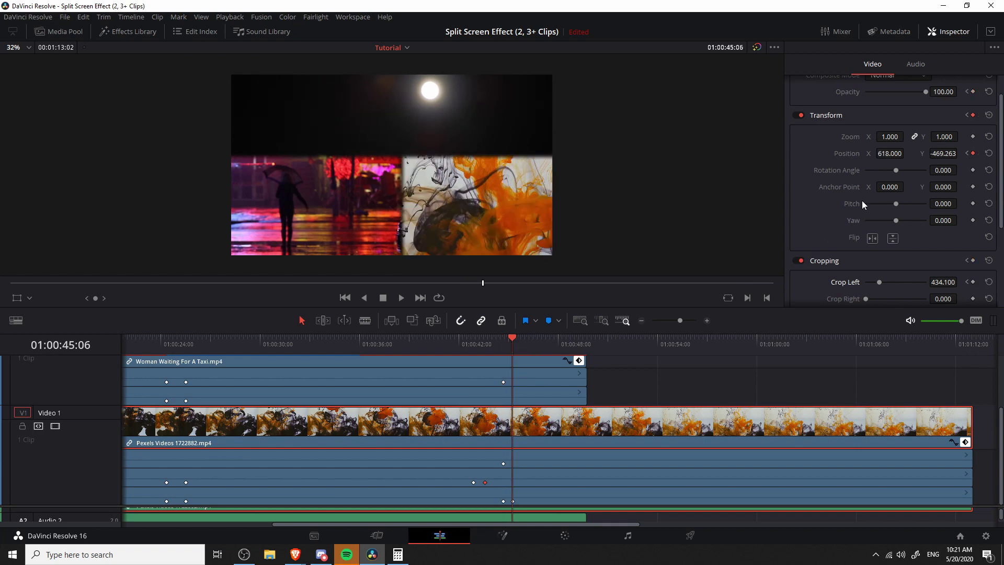
scroll(849, 208, "down", 3)
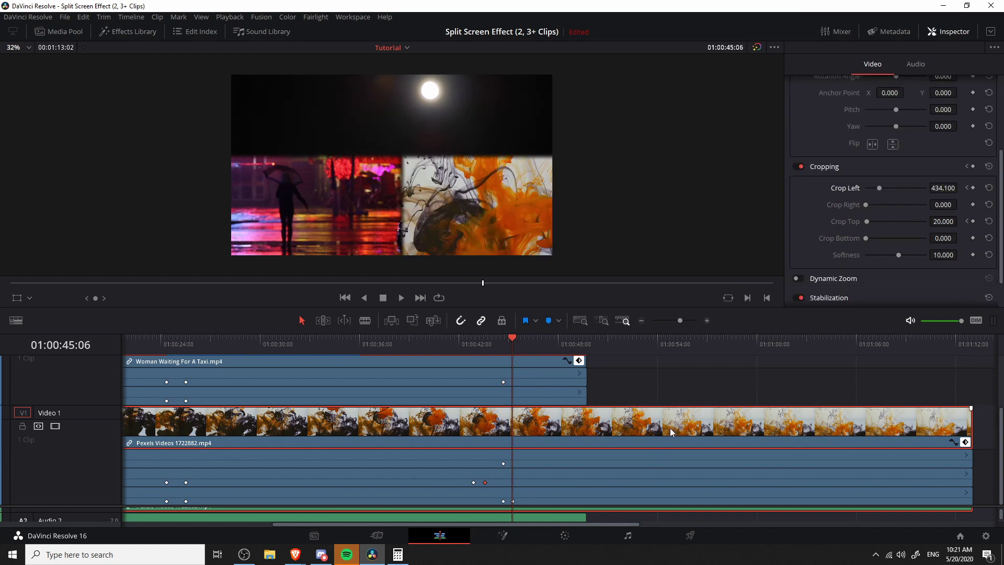
scroll(889, 157, "up", 3)
left_click_drag(889, 153, 914, 152)
Play back the Pexels clip's crop and slide-out repeatedly, starting from about 01:00:42:21.
left_click_drag(500, 346, 467, 346)
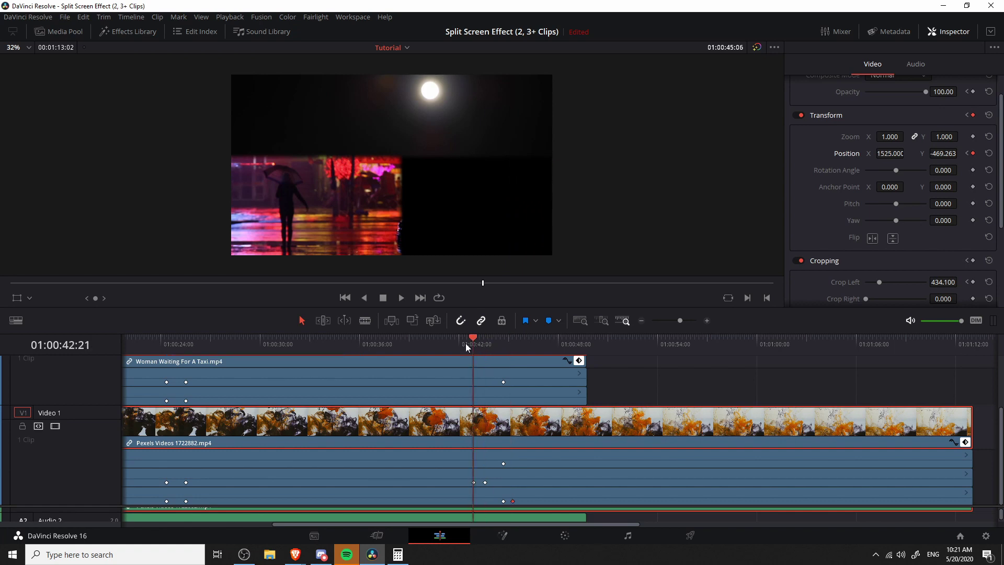
key("space")
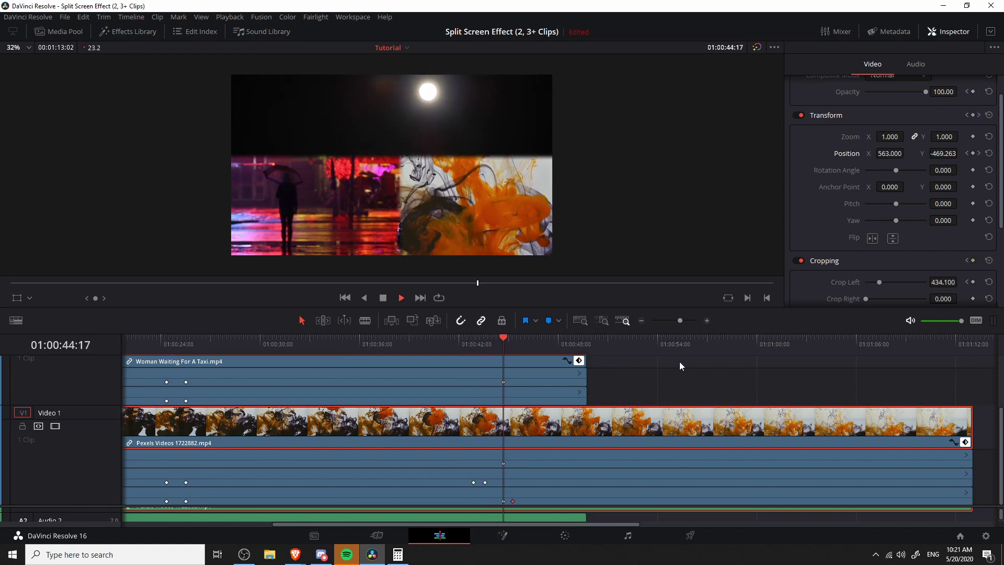
key("space")
left_click(465, 349)
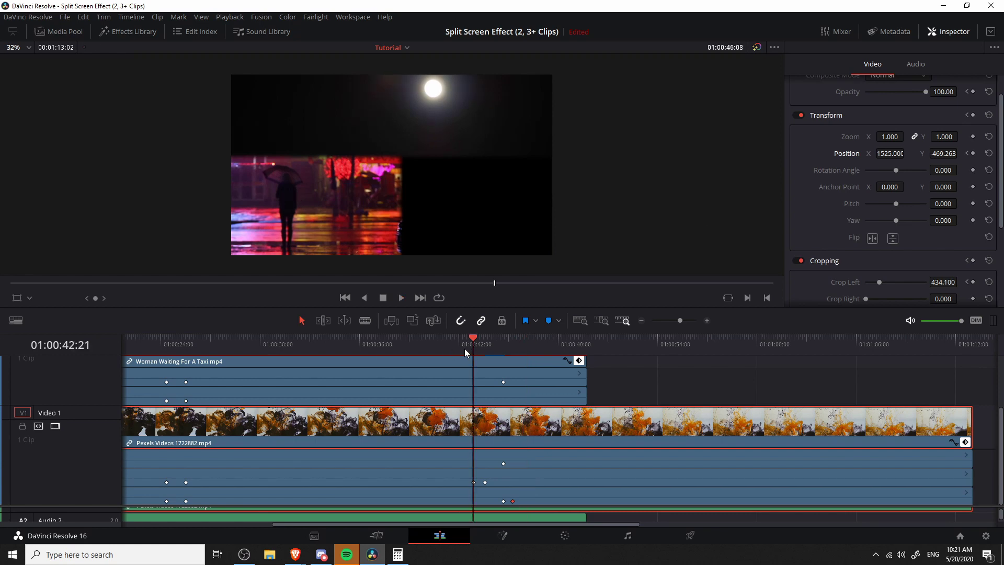
key("space")
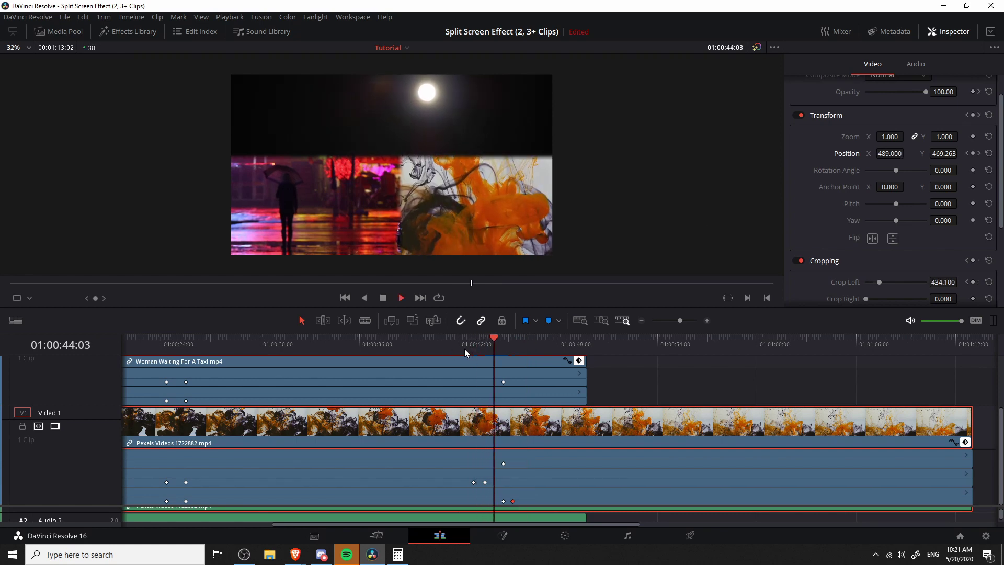
key("space")
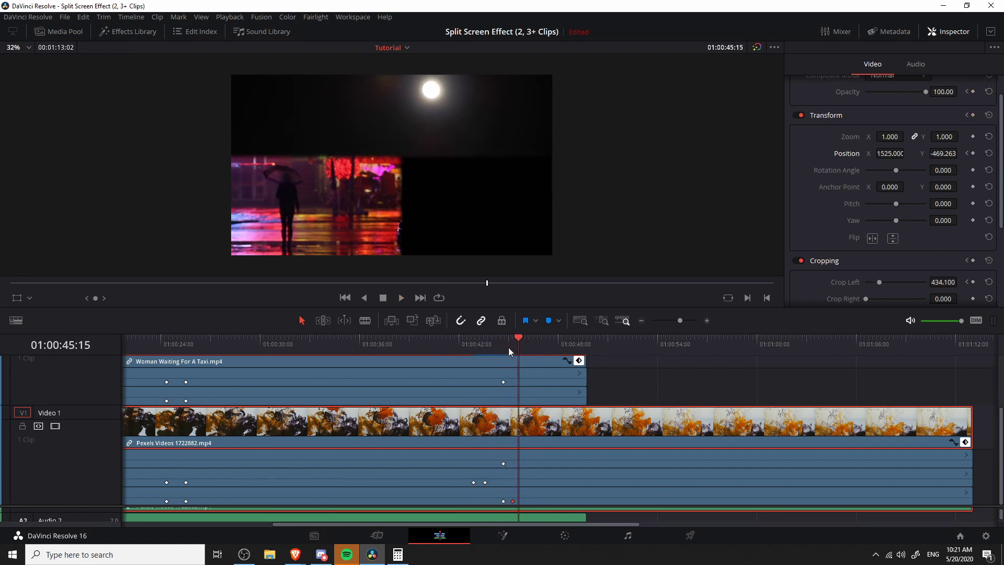
left_click(495, 343)
key("space")
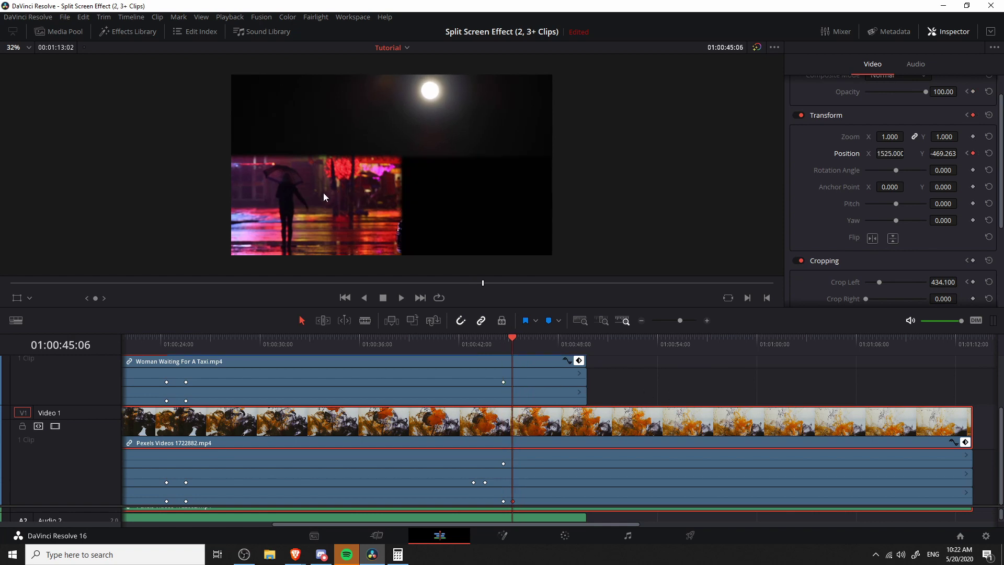
Set the Woman Waiting For A Taxi clip's Position X to -1722 at 01:00:45:06 and play back its exit to the left.
left_click(523, 369)
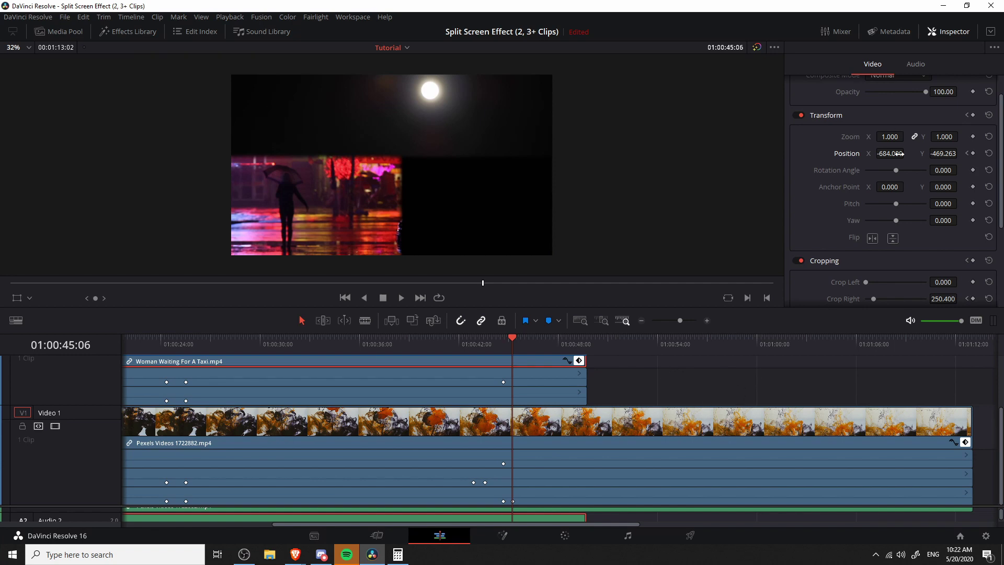
left_click_drag(899, 153, 858, 154)
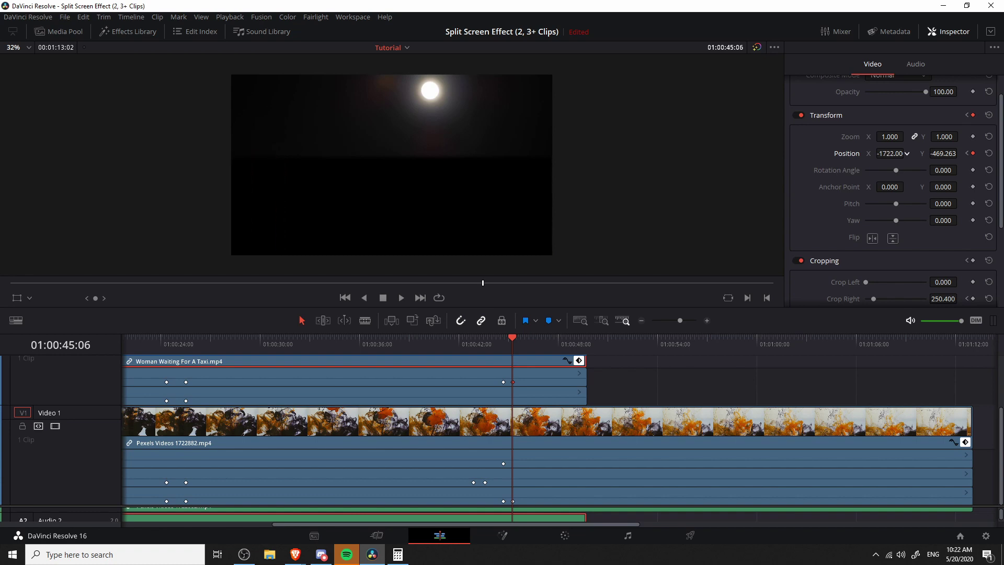
left_click(486, 341)
key("space")
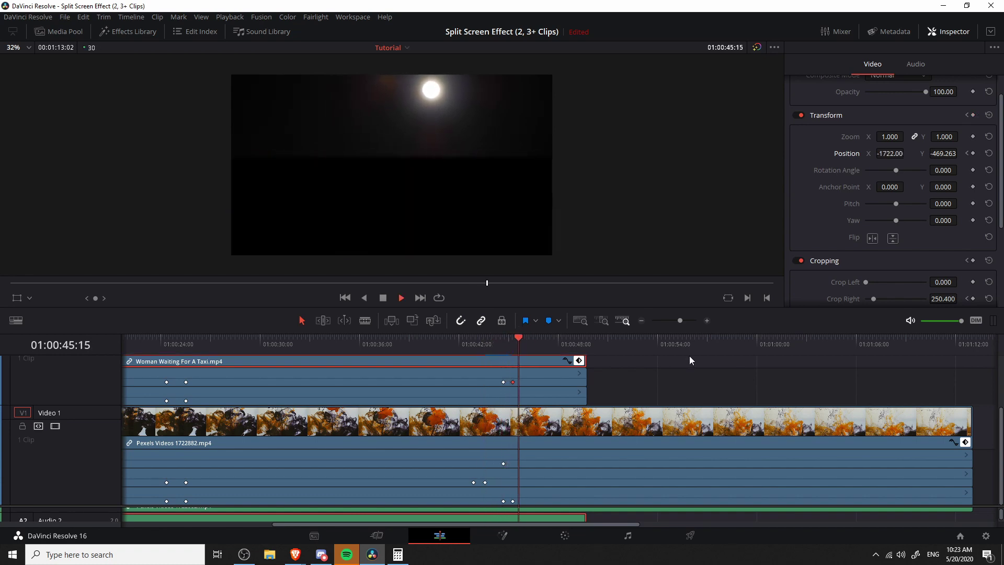
key("space")
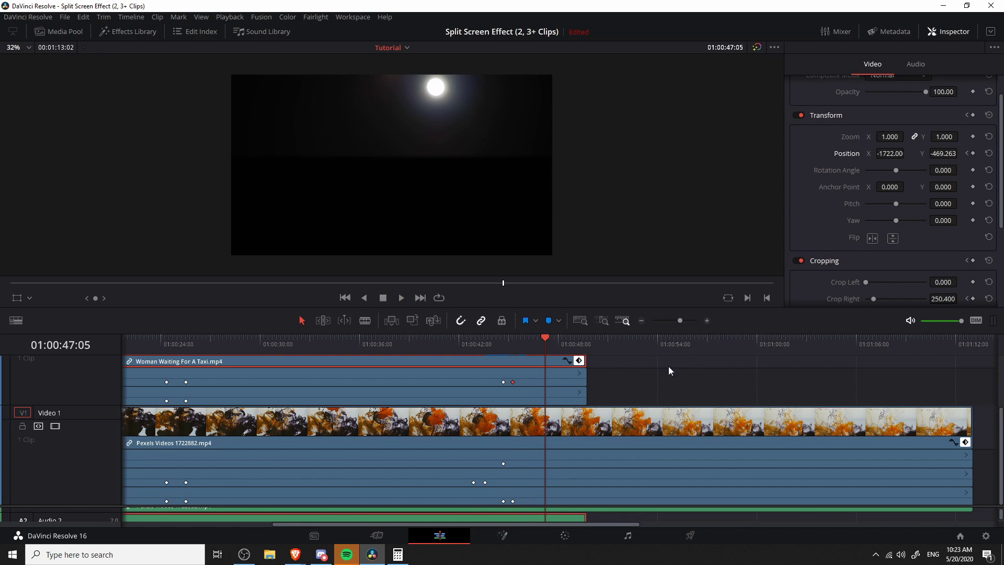
Keyframe the moon clip's Crop Bottom at 01:00:44:16, and set it to 0 at 01:00:45:06.
scroll(669, 366, "up", 3)
key("bracketleft")
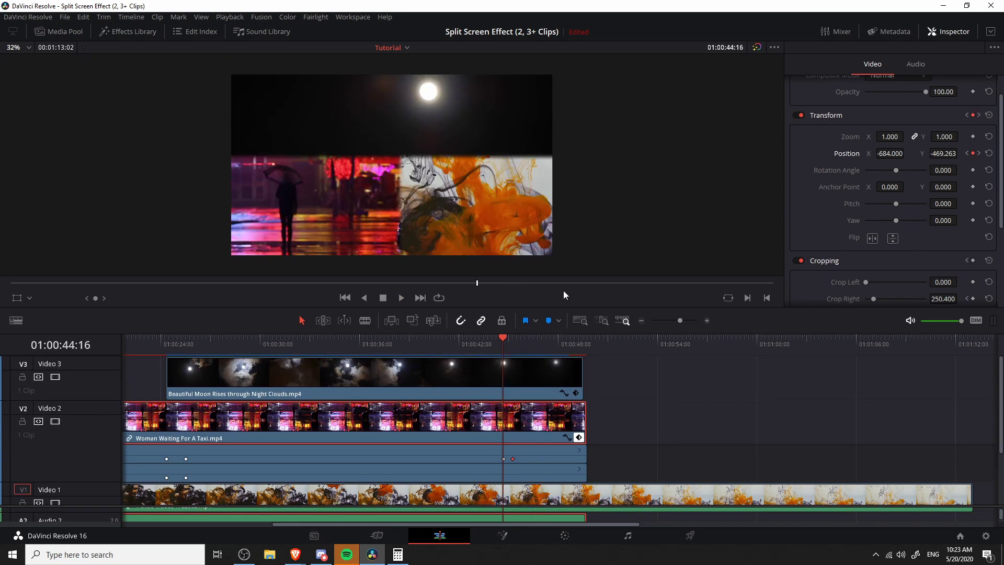
left_click(530, 387)
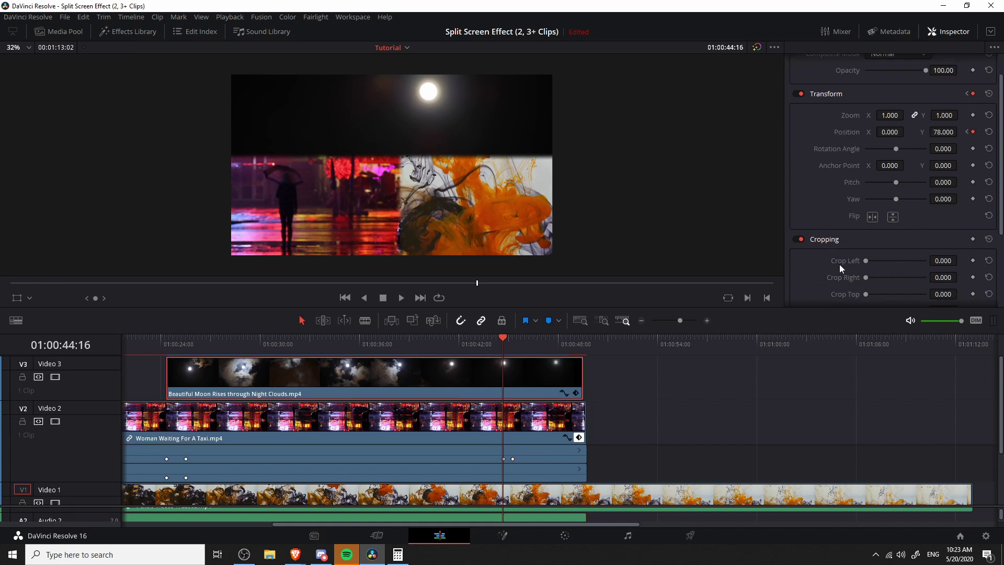
scroll(842, 254, "down", 2)
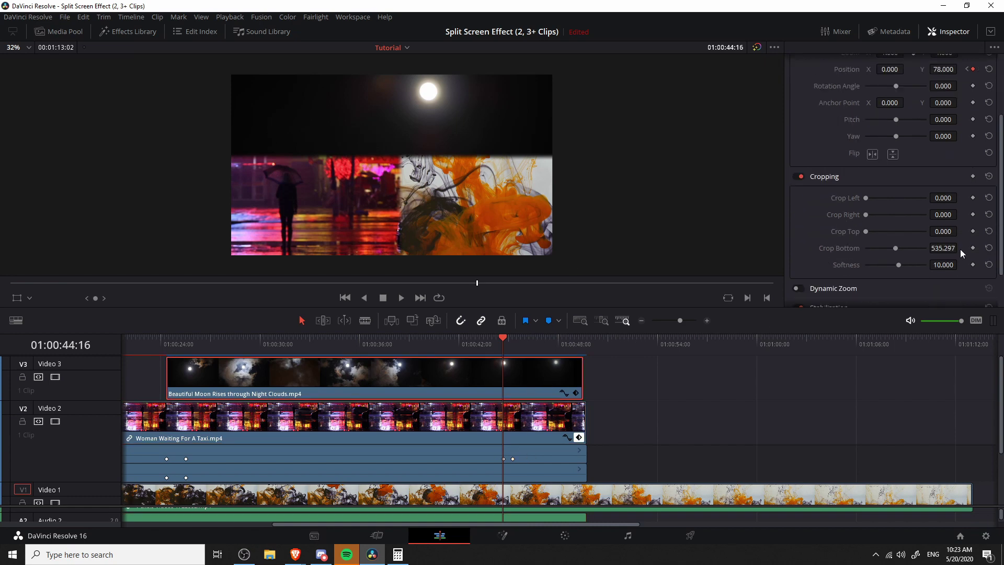
left_click(973, 248)
left_click_drag(505, 341, 513, 338)
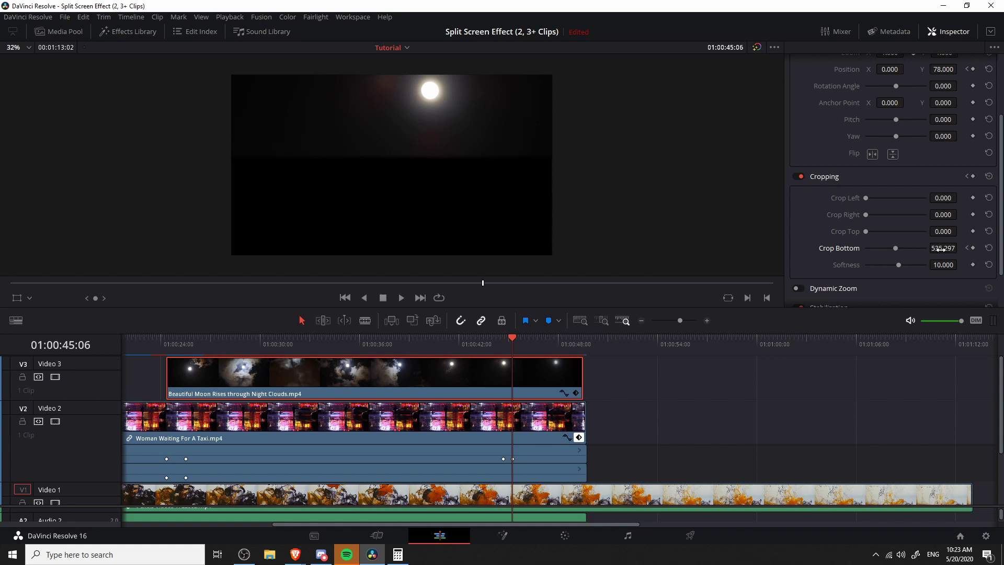
left_click_drag(939, 250, 920, 249)
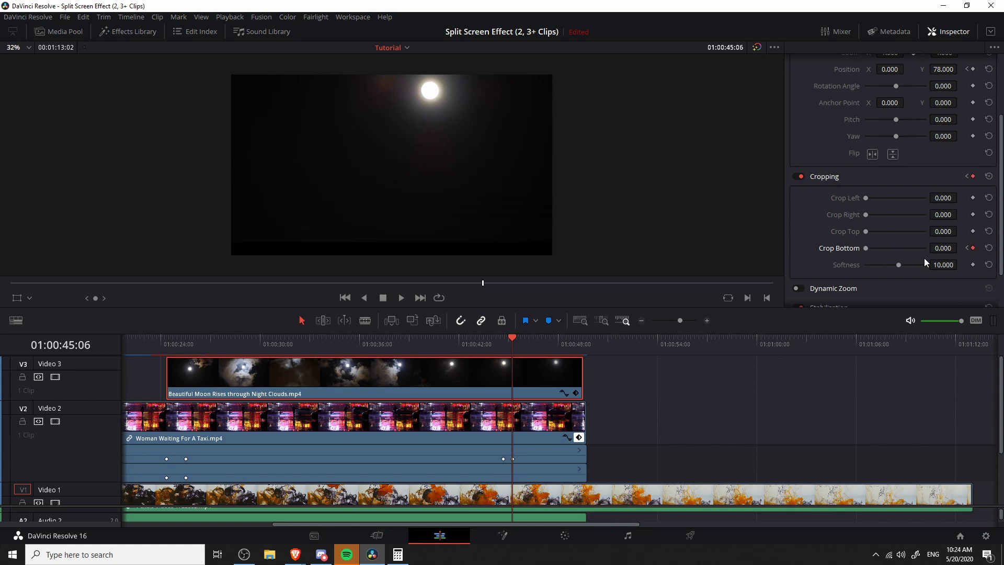
Play back the moon clip's crop expansion as the two lower clips slide out.
left_click(489, 344)
key("space")
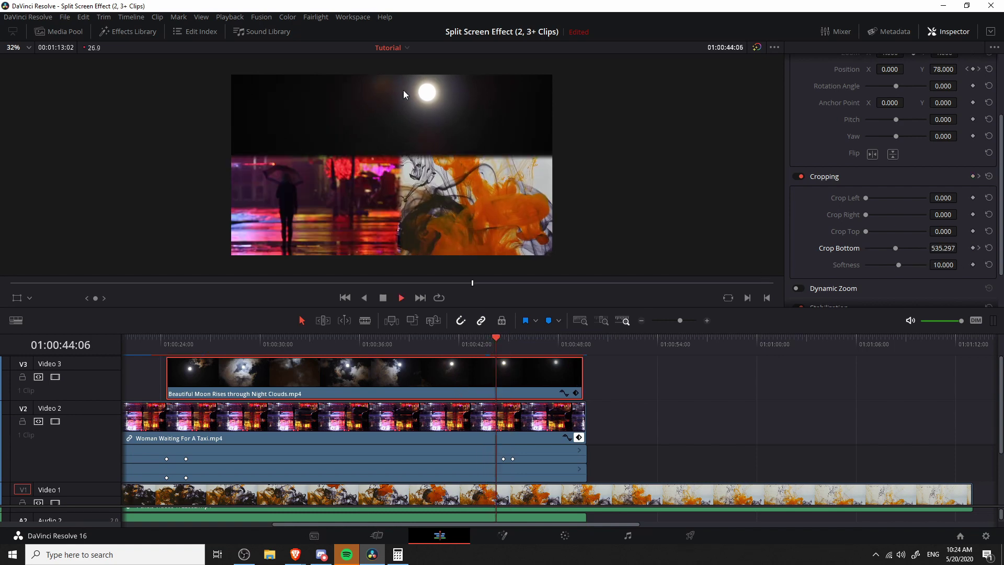
key("space")
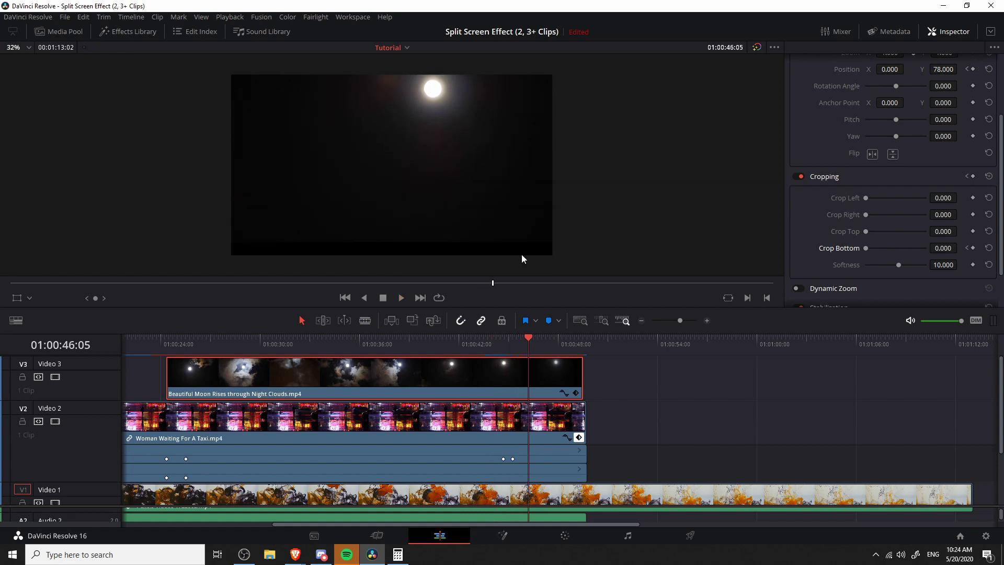
At 01:00:45:06, set the moon clip's Position Y to 0 so it fills the frame.
left_click(502, 344)
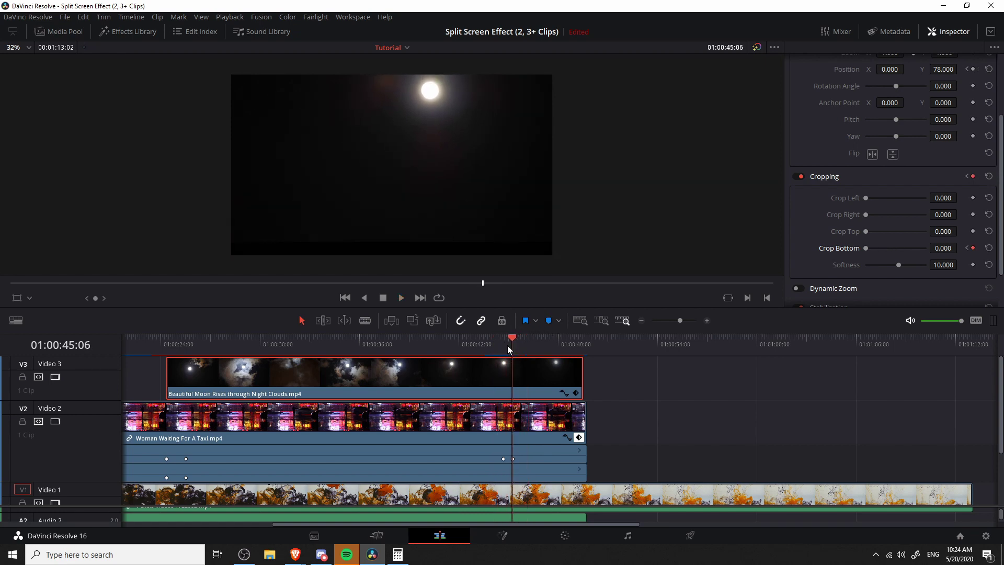
scroll(842, 210, "up", 3)
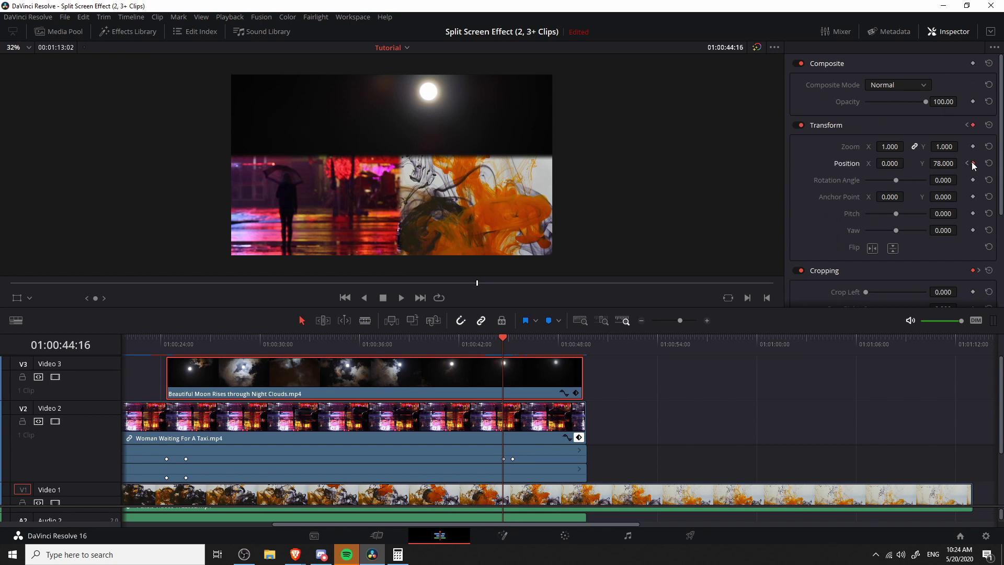
left_click(513, 341)
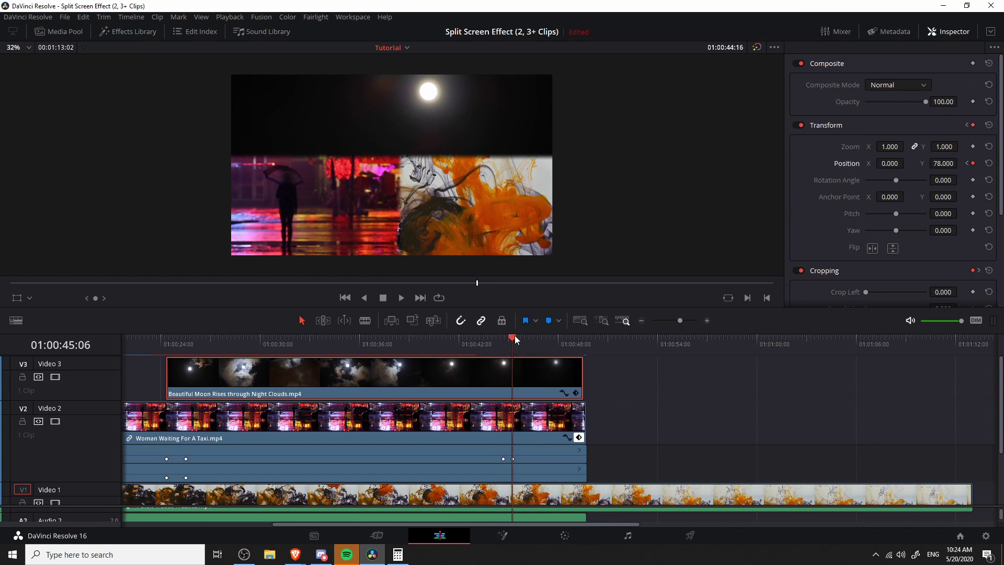
left_click(943, 163)
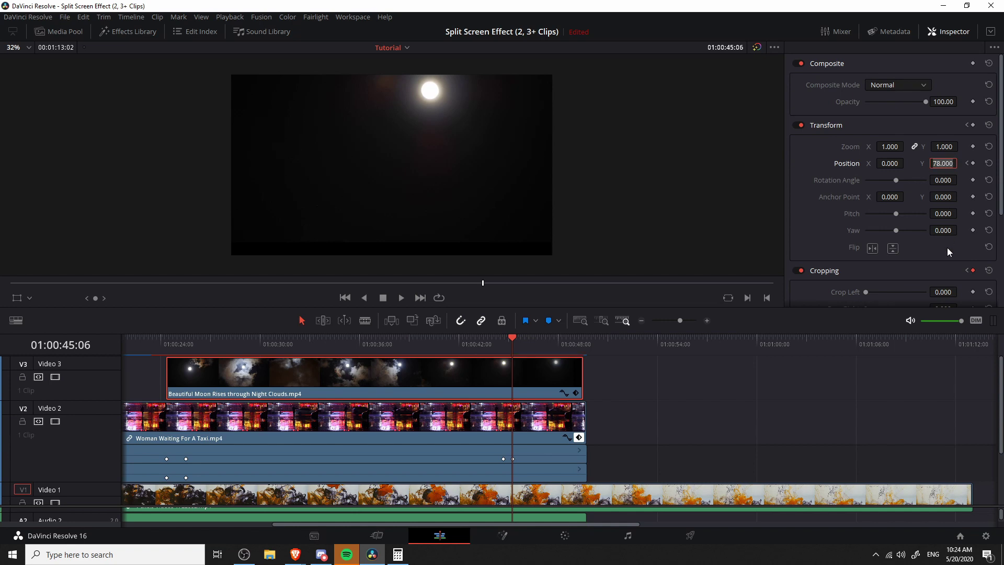
type("0")
key("Return")
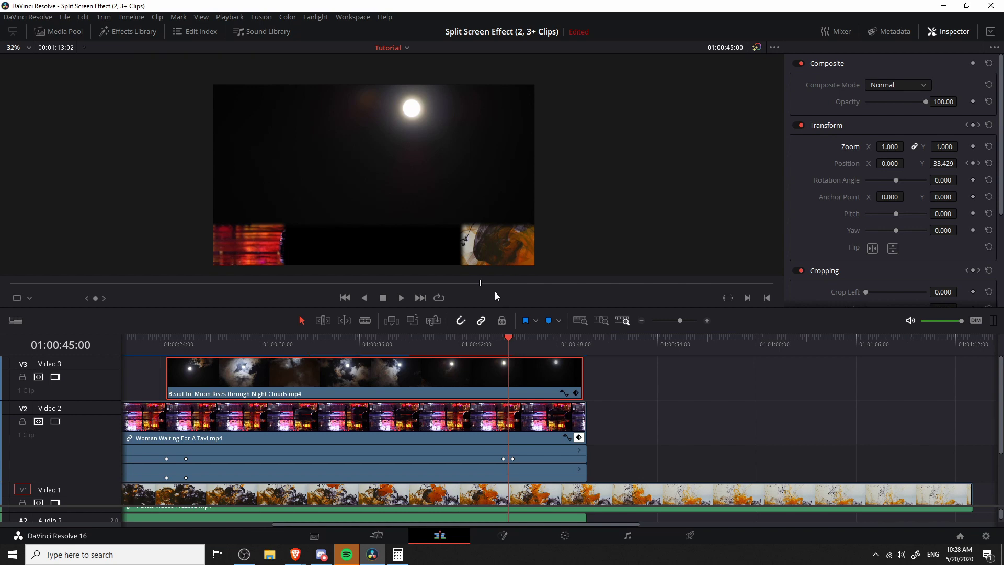
left_click_drag(569, 308, 621, 156)
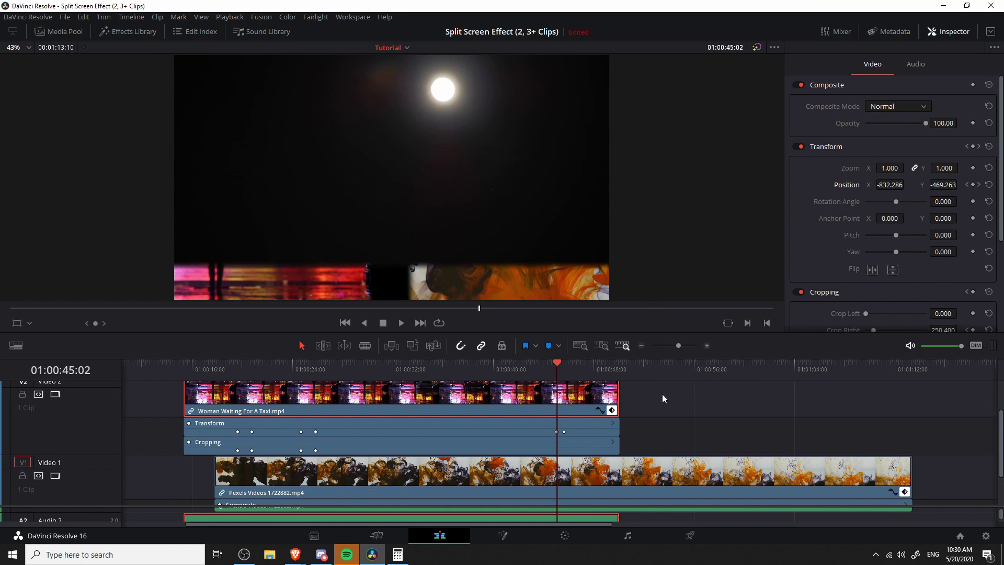
Turn off snapping and move the copied Woman Waiting For A Taxi clip straight up to the track above the moon clip.
scroll(662, 399, "down", 1)
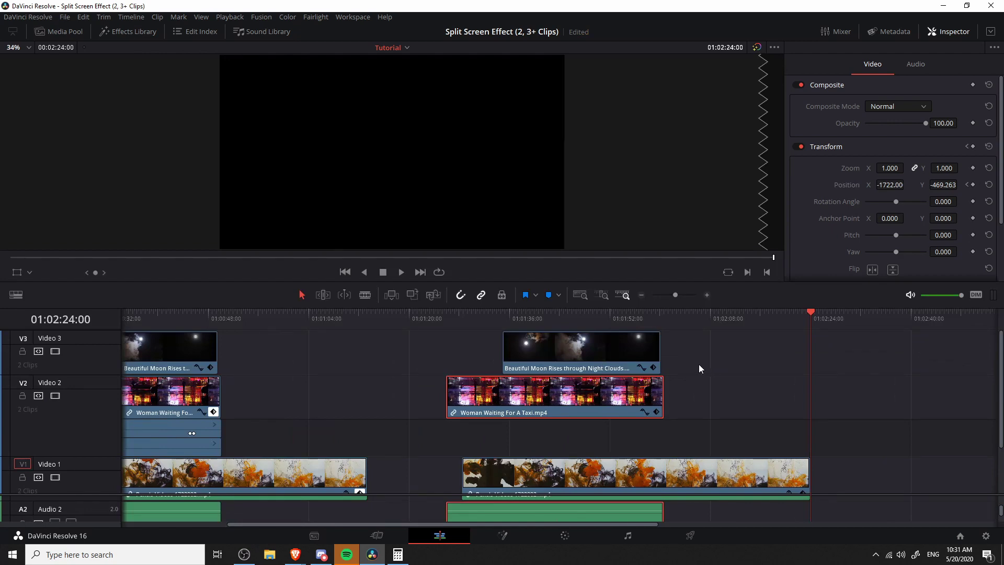
left_click(699, 364)
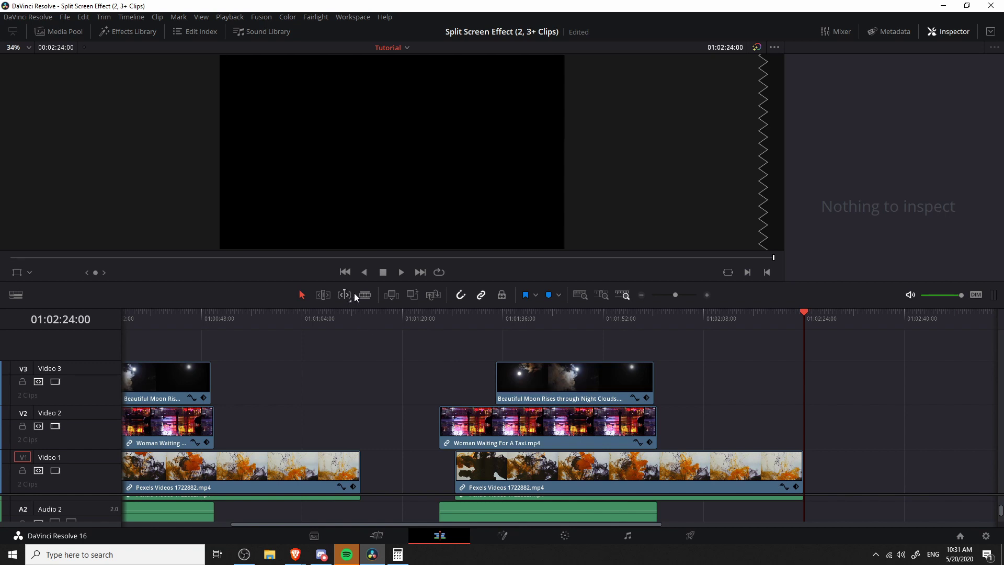
left_click(460, 295)
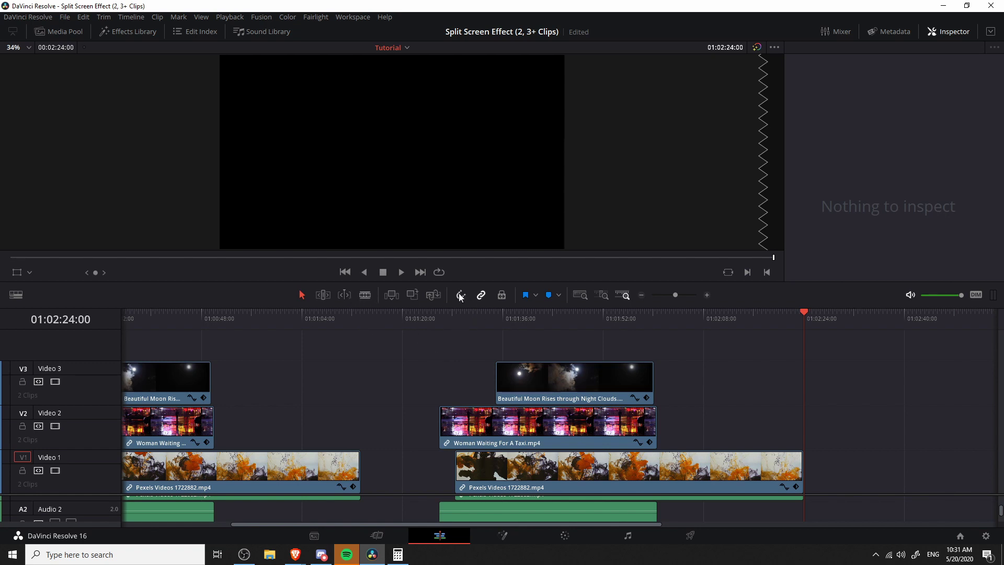
left_click(490, 427)
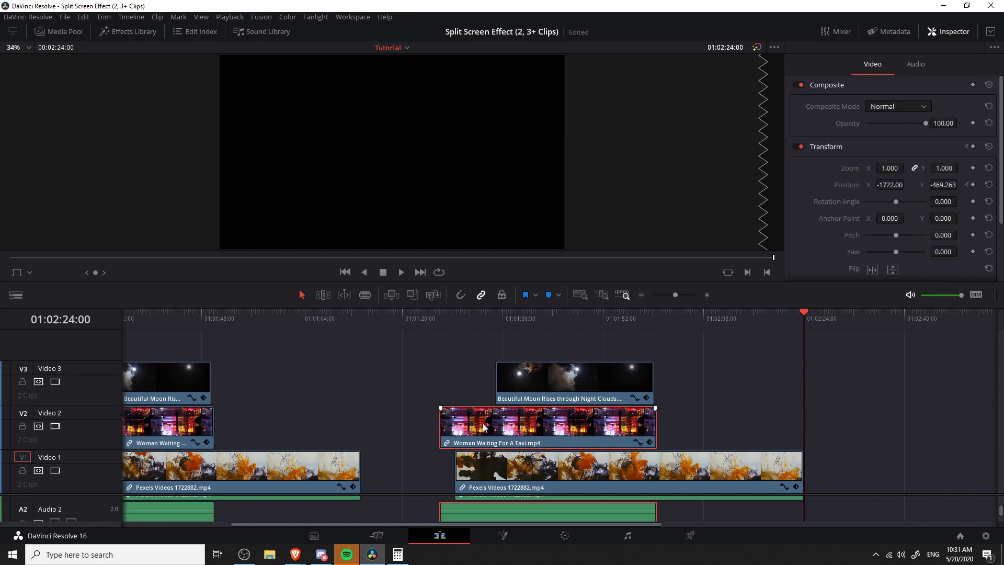
left_click_drag(505, 443, 505, 349)
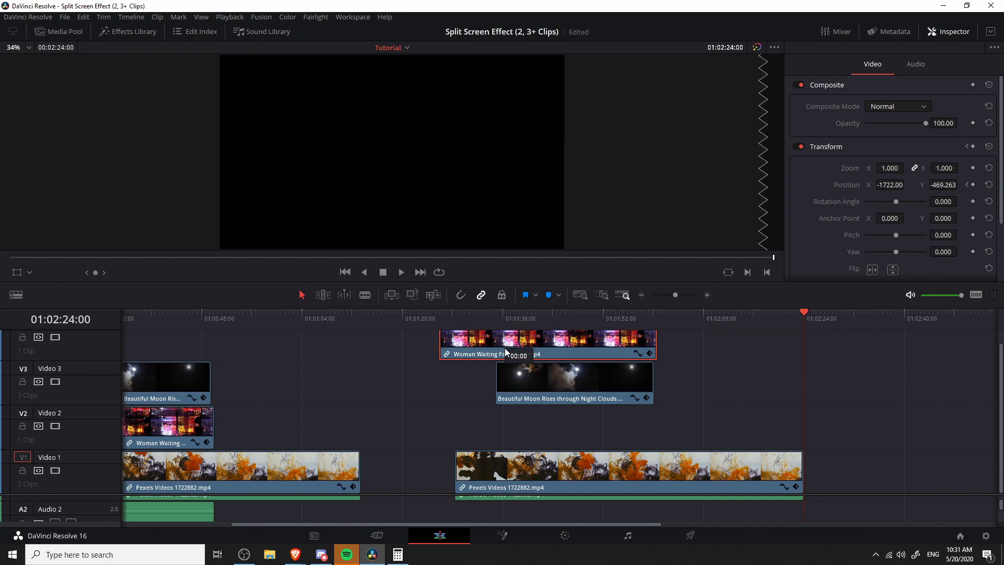
left_click_drag(505, 350, 505, 351)
Restack the copied clips with the moon clip on Video 1, Pexels Videos 1722882 on Video 2 and the taxi clip on Video 3.
left_click_drag(548, 409, 546, 410)
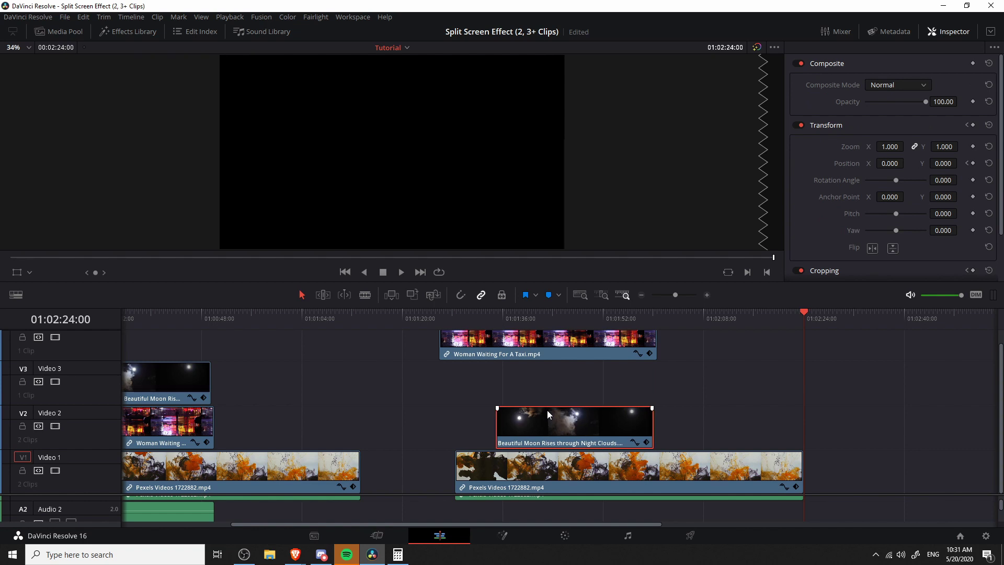
left_click_drag(546, 470, 545, 386)
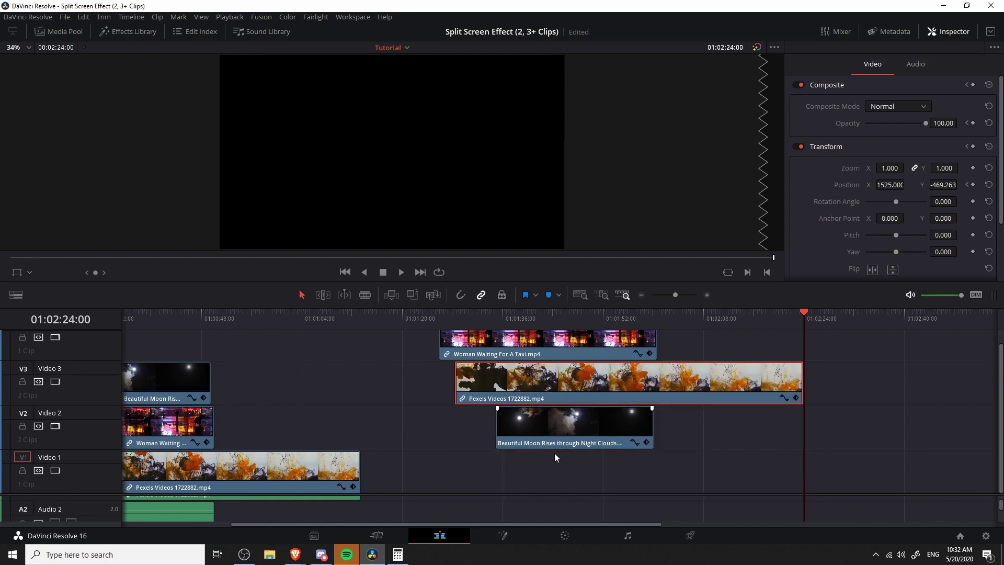
left_click_drag(555, 453, 524, 372)
left_click(577, 366)
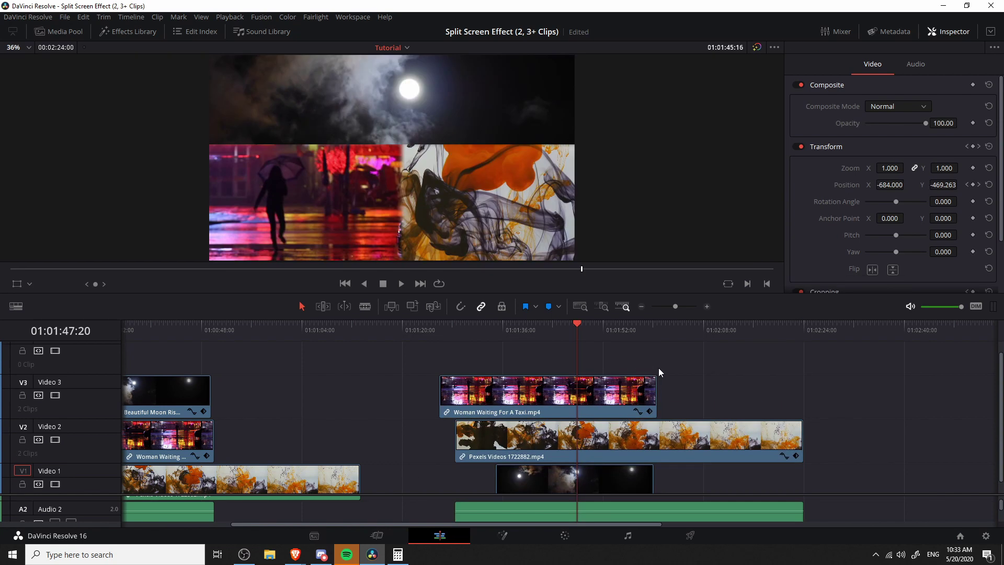
Remove the copied moon clip's Crop Bottom keyframes, set its Crop Bottom to 0 and scrub through the result.
scroll(663, 376, "down", 1)
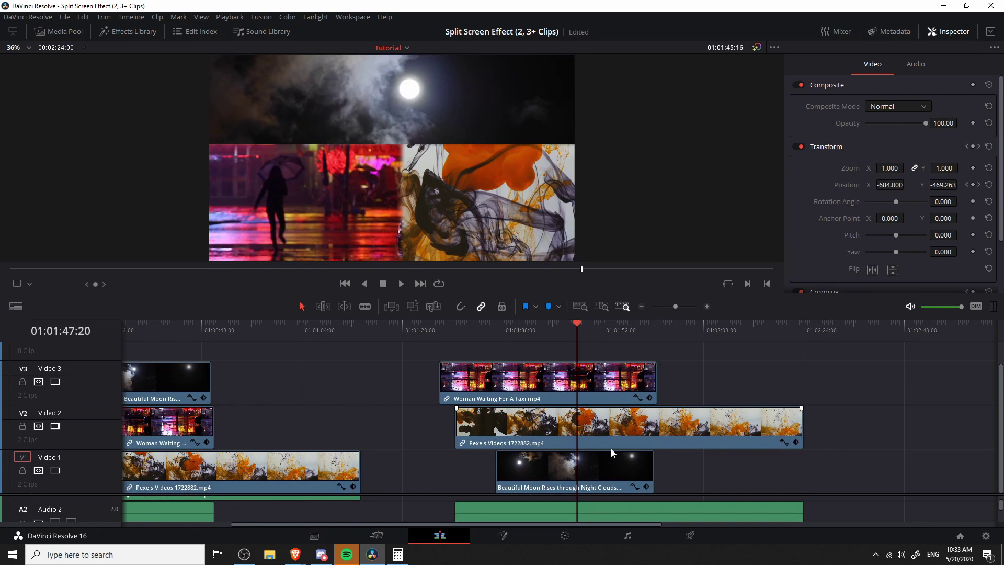
left_click(605, 467)
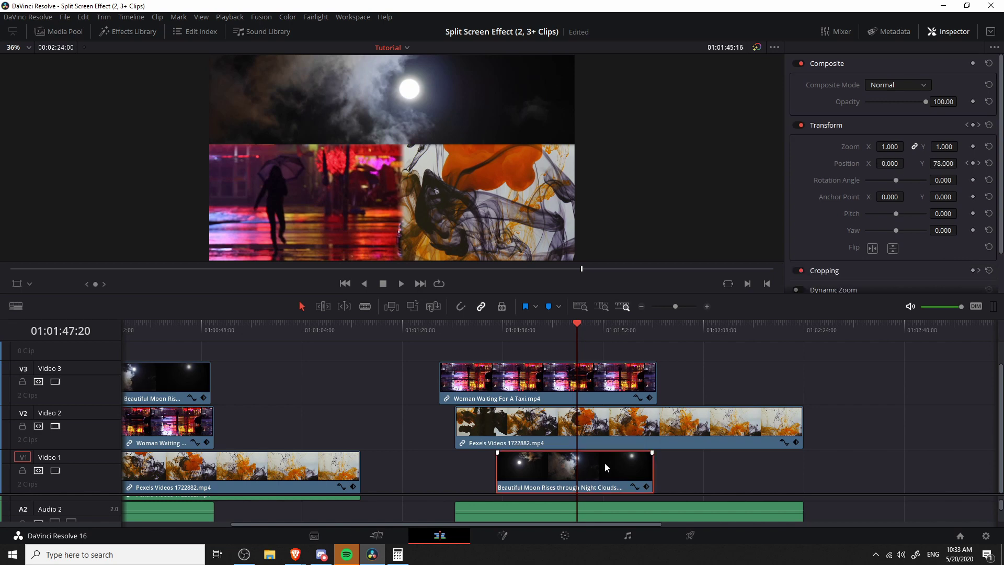
left_click(646, 487)
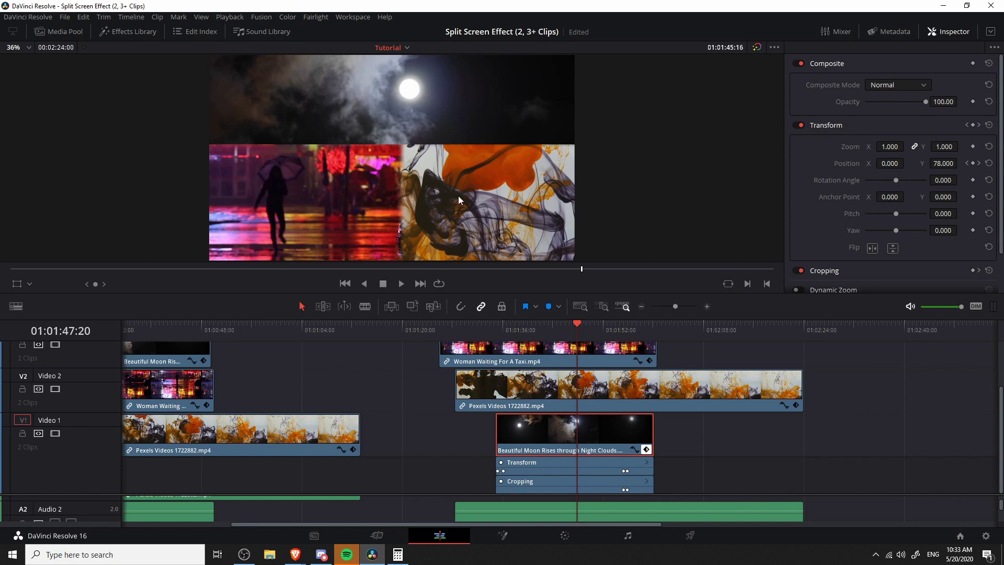
scroll(929, 247, "down", 2)
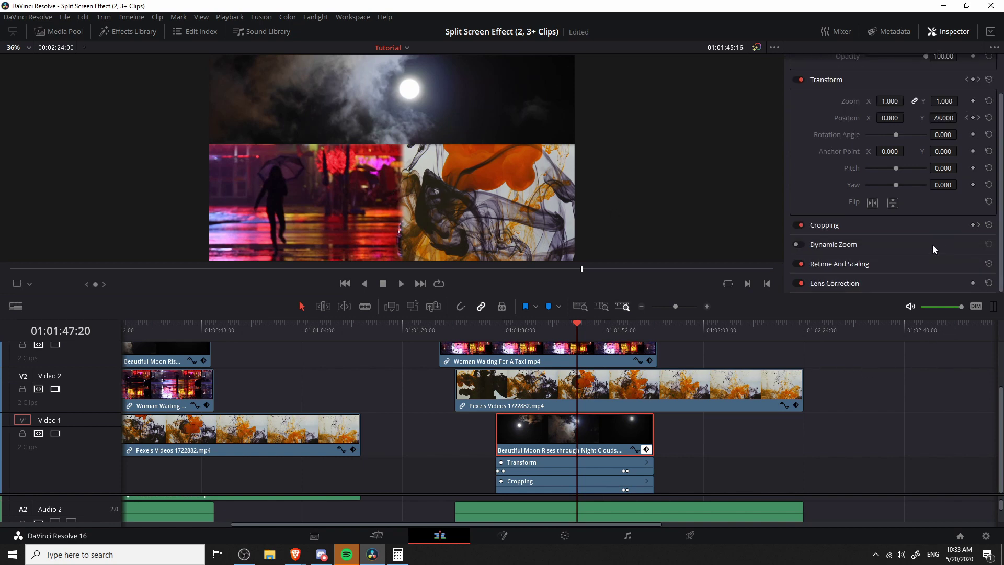
left_click(825, 230)
scroll(837, 232, "down", 4)
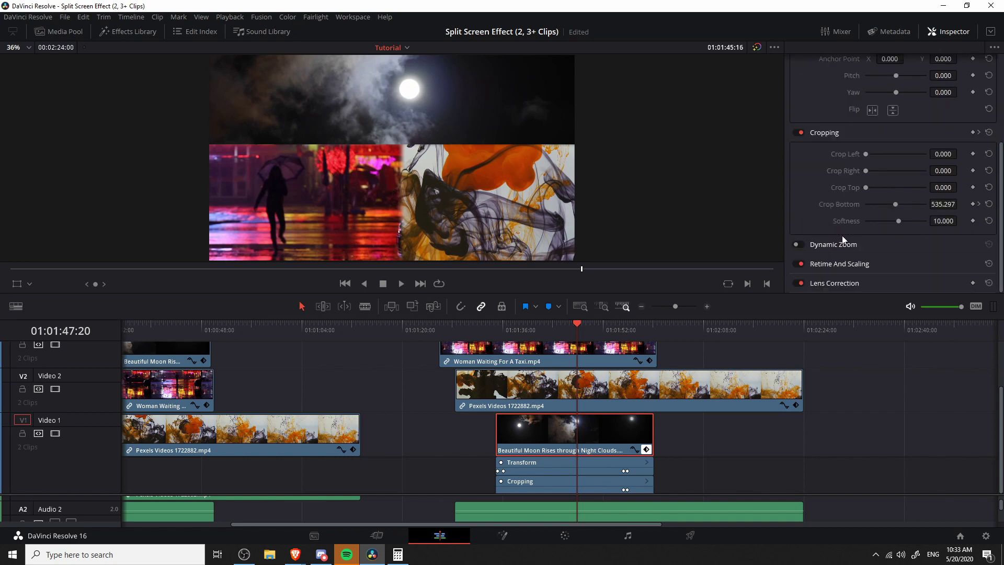
left_click(979, 205)
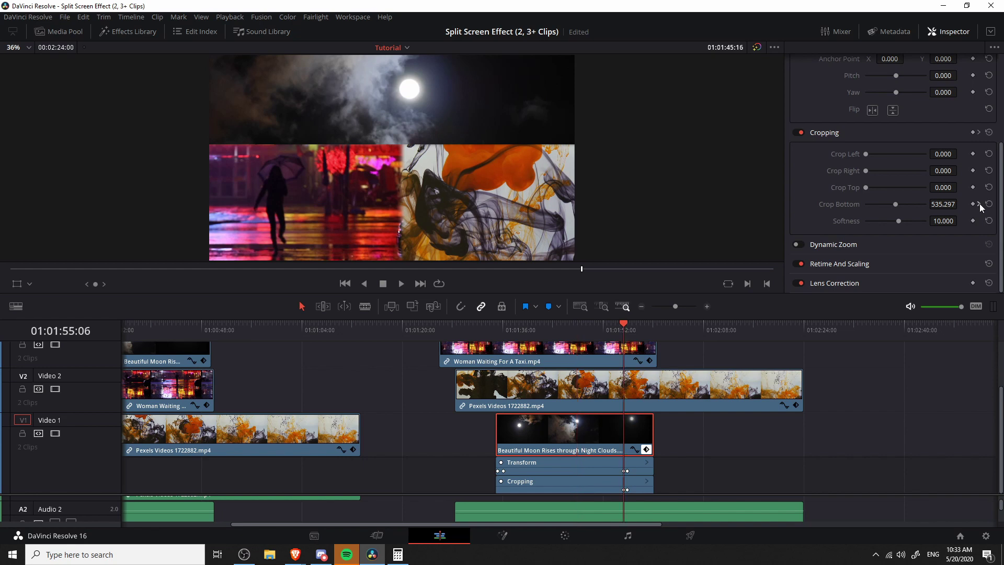
left_click(973, 204)
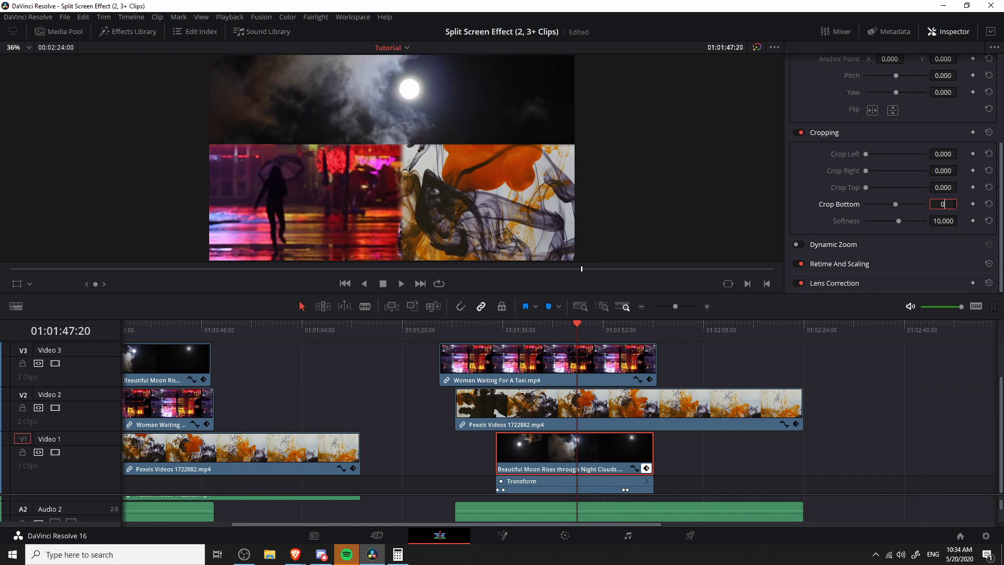
key("Return")
mouse_move(518, 330)
left_mouse_down()
mouse_move(499, 338)
mouse_move(536, 332)
left_mouse_up()
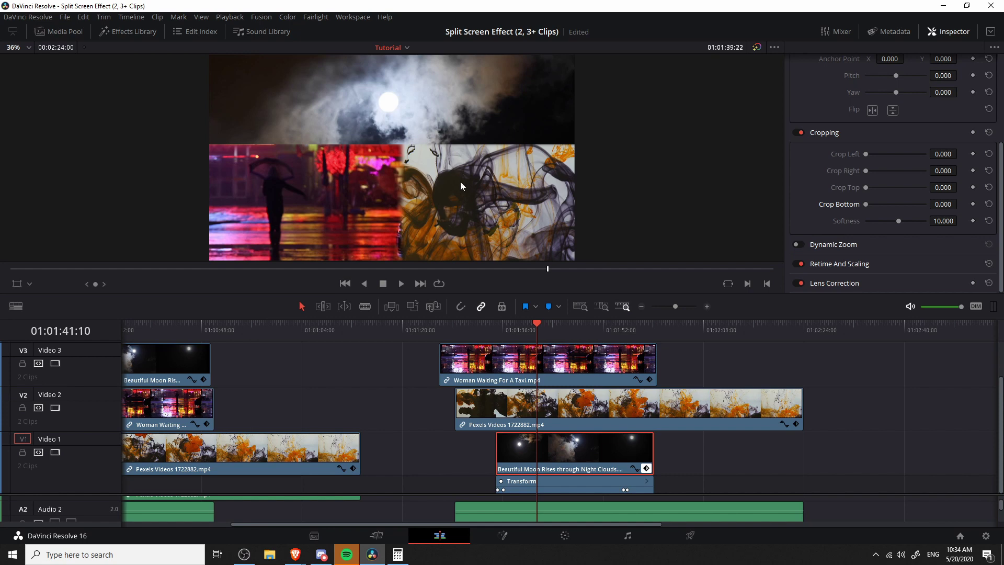
Set the copied Pexels Videos 1722882 clip's Crop Top to 40 at 01:01:36:10.
left_click(505, 406)
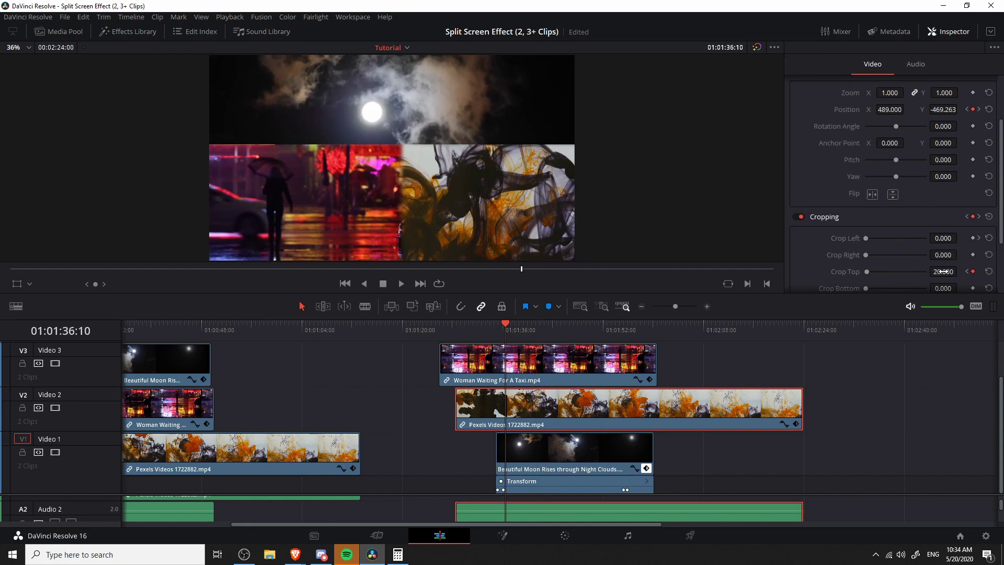
mouse_move(943, 271)
left_mouse_down()
mouse_move(960, 271)
mouse_move(943, 272)
left_mouse_up()
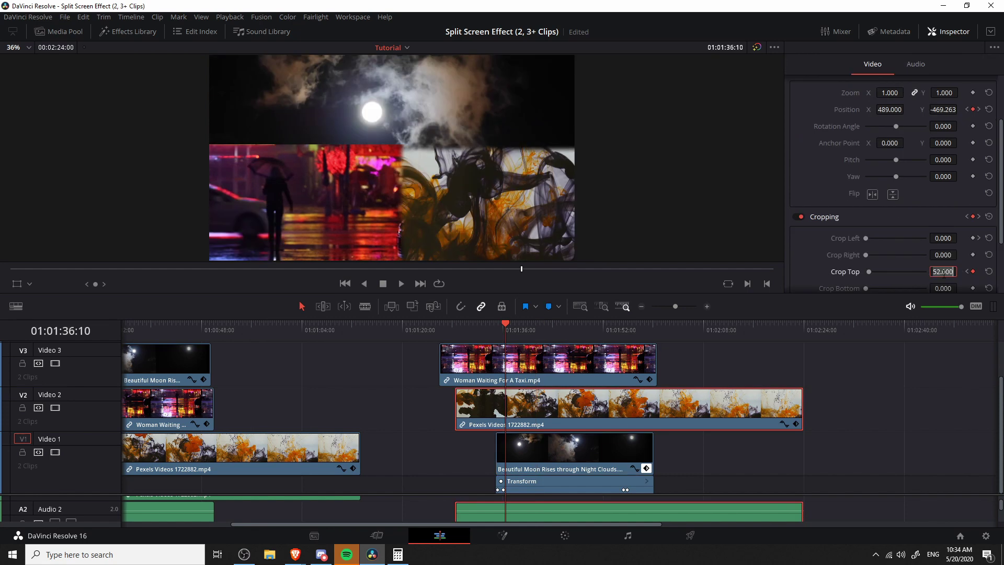
double_click(943, 271)
type("40")
key("Return")
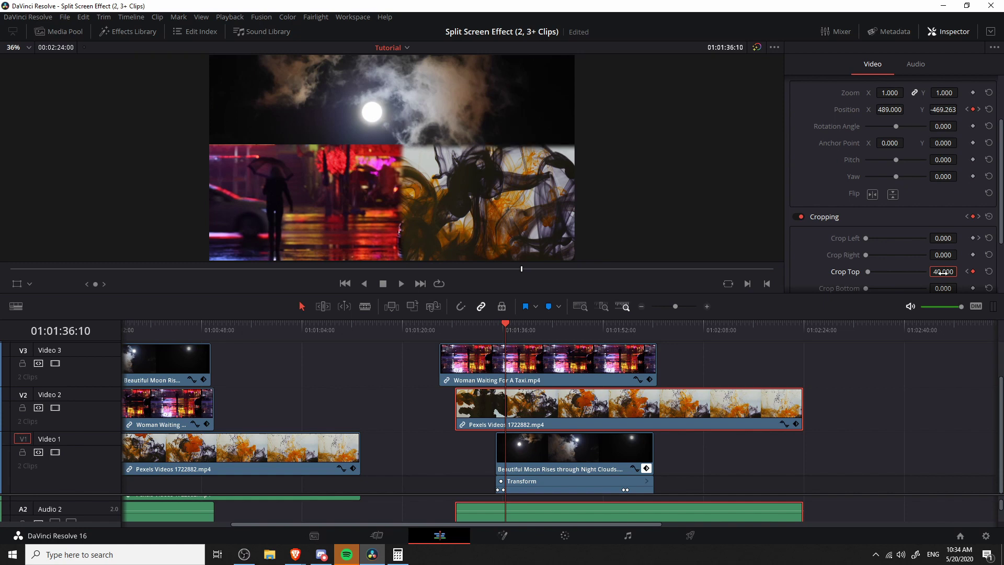
Set the Pexels clip's Position Y to -480 at its keyframes at 01:01:36:10, 01:01:55:14 and 01:01:56:04.
left_click_drag(944, 110, 940, 109)
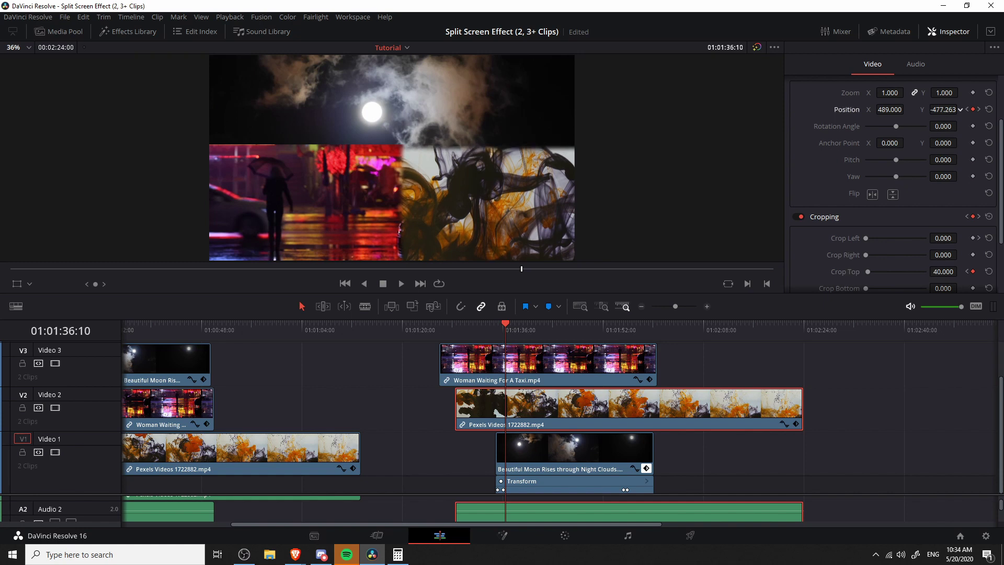
double_click(959, 110)
type("-480")
key("Return")
key("bracketright")
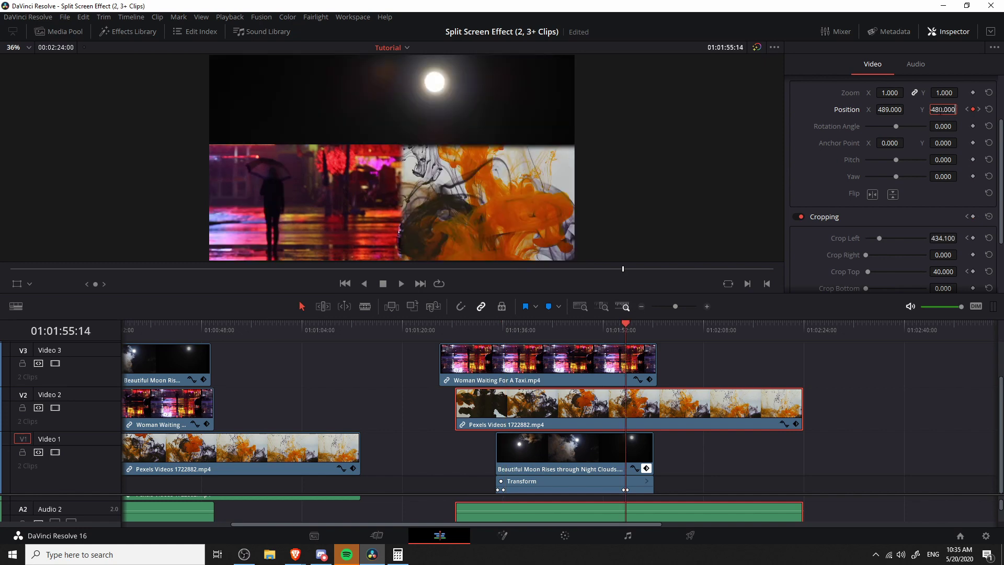
left_click_drag(955, 110, 939, 109)
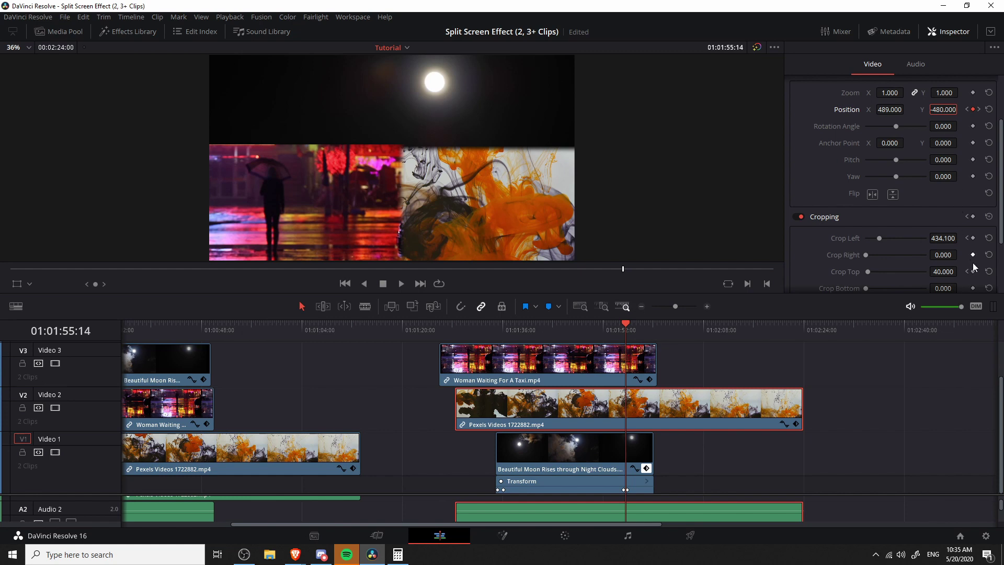
key("bracketright")
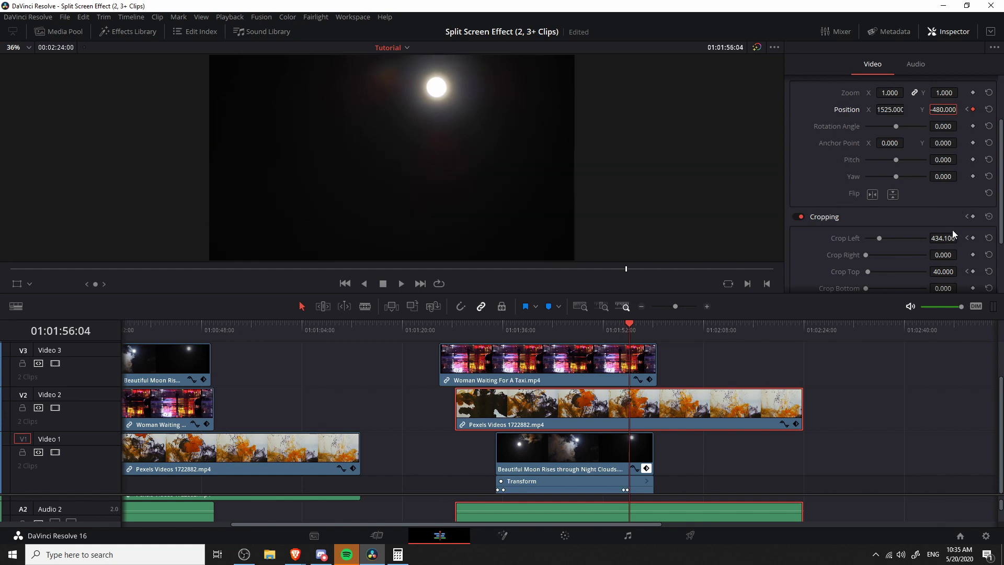
Play back the restacked split screen from 01:01:36:10 to check the Pexels clip's soft top edge.
left_click(967, 109)
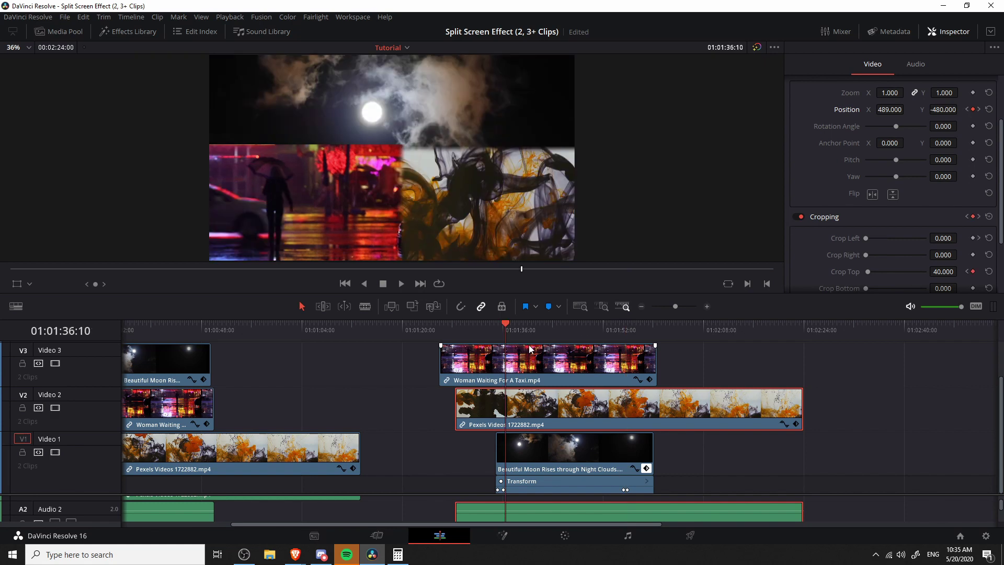
key("space")
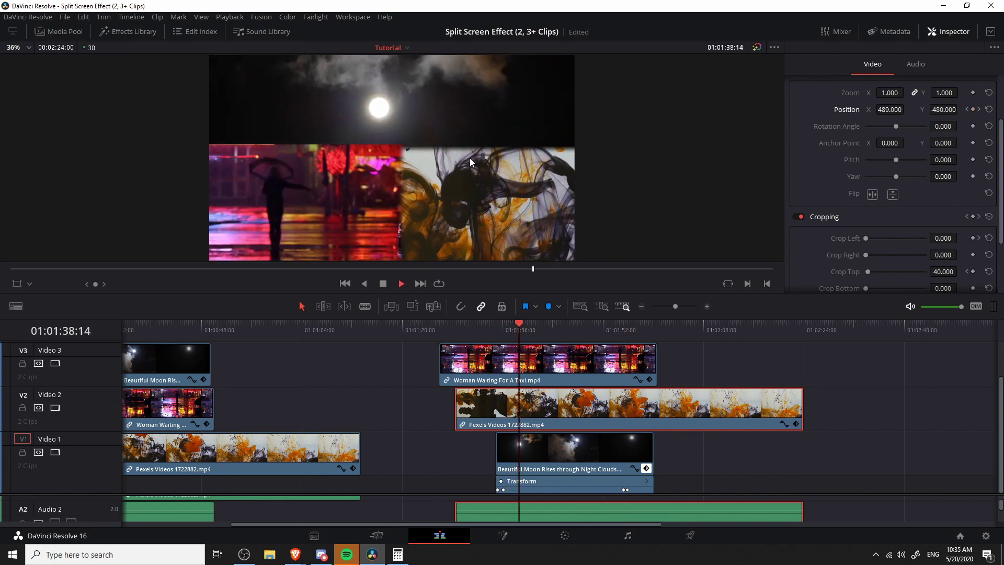
key("space")
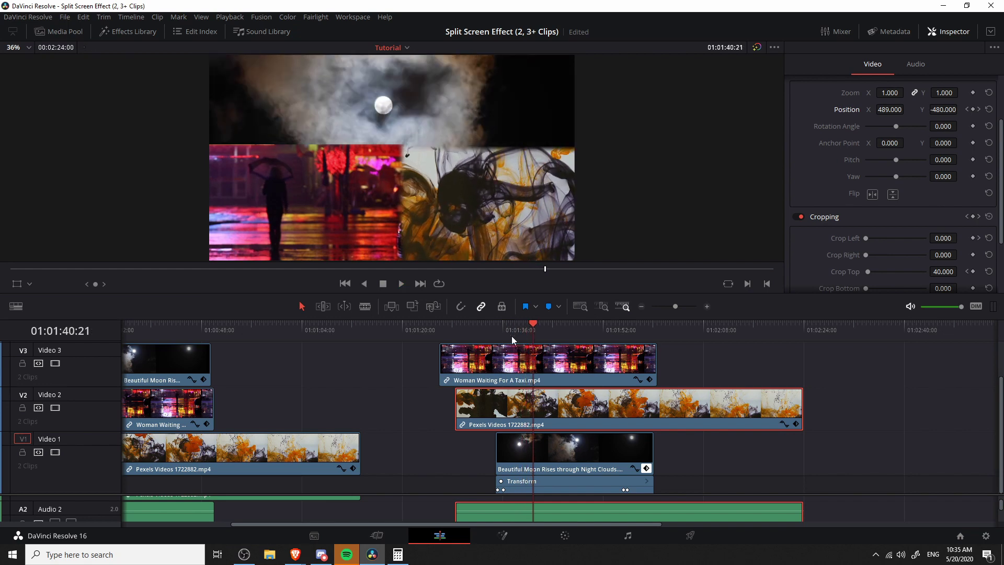
At 01:01:36:10, set the copied Woman Waiting For A Taxi clip's Position Y to -480 and Crop Top to 40.
left_click(511, 335)
left_click(518, 360)
left_click_drag(512, 335, 505, 334)
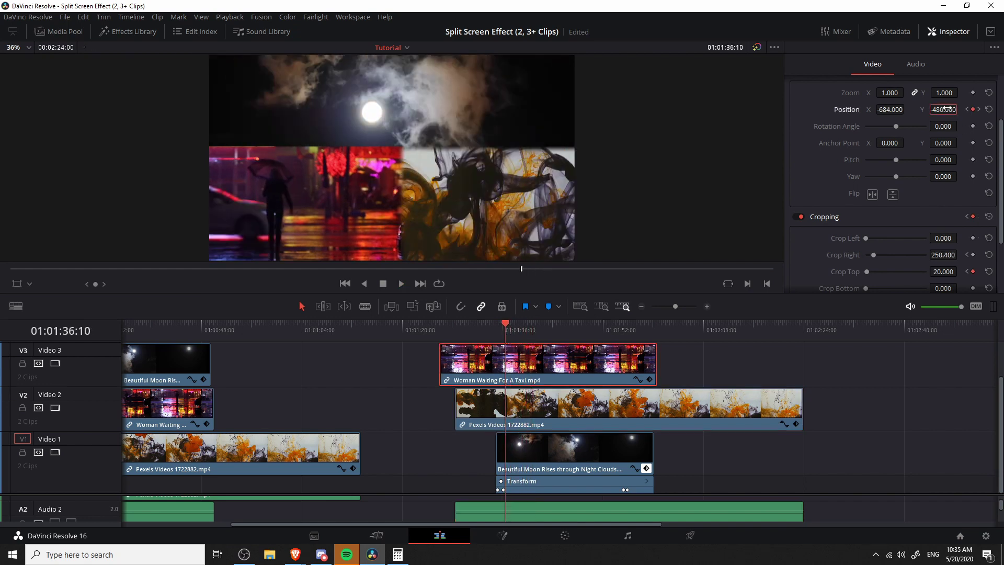
left_click(941, 272)
type("40")
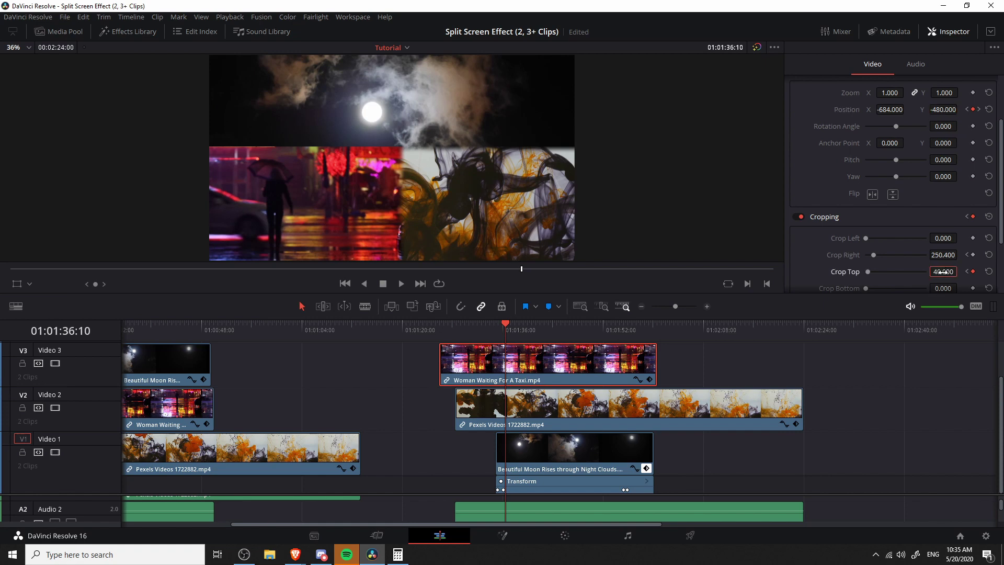
key("Return")
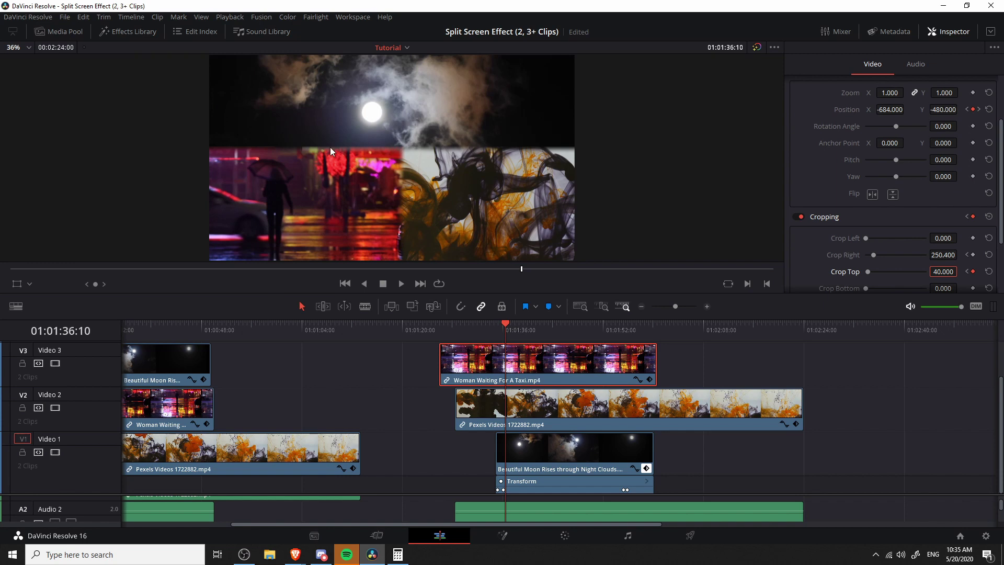
Set the taxi clip's Position Y to -480 at its exit keyframes at 01:01:55:14 and 01:01:56:04.
scroll(910, 247, "down", 2)
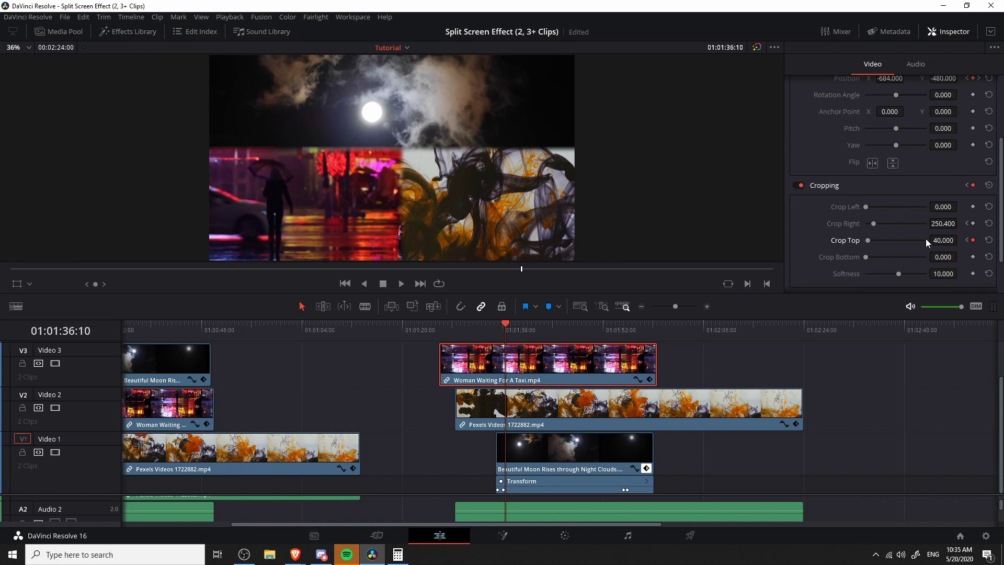
scroll(928, 247, "up", 4)
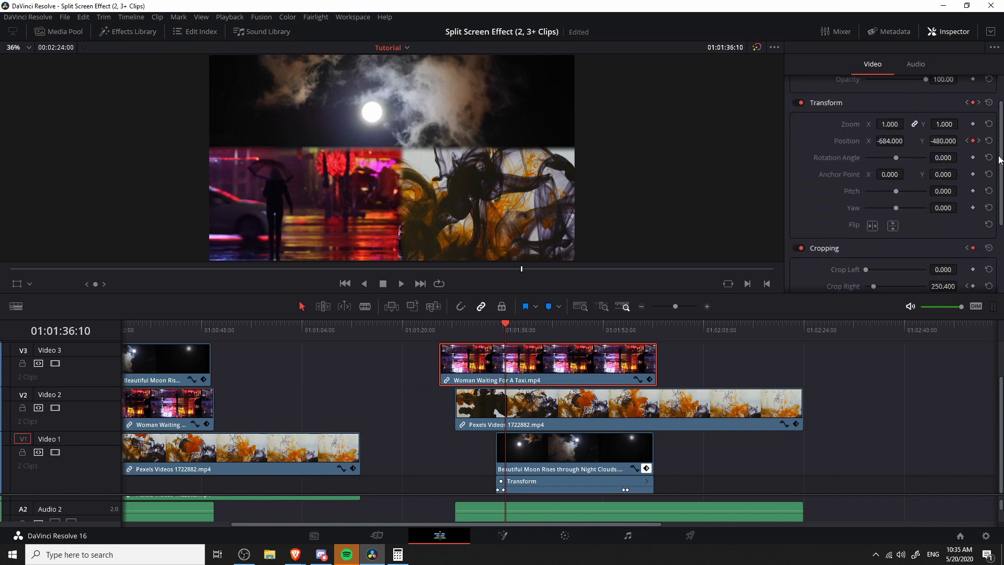
left_click(978, 141)
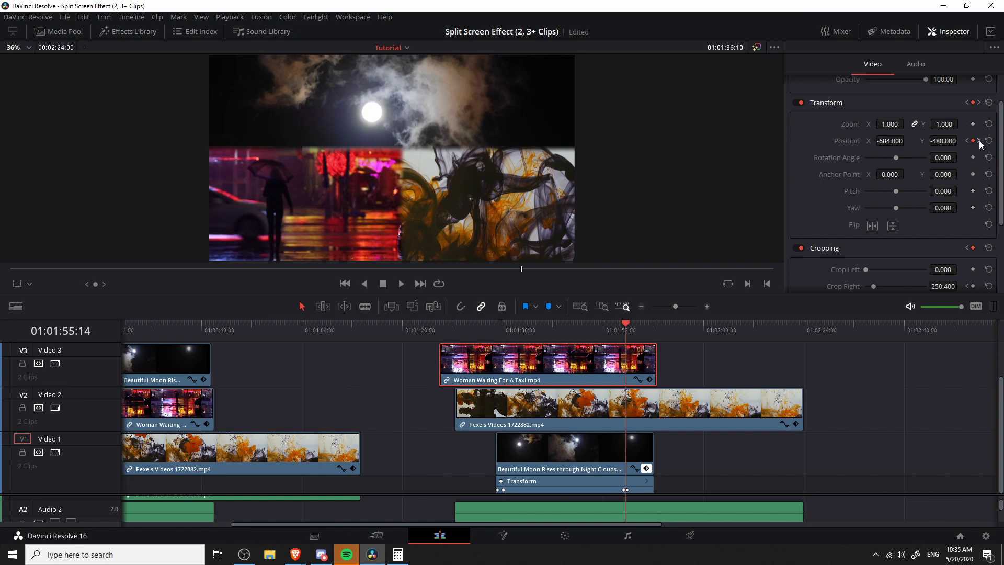
left_click(947, 141)
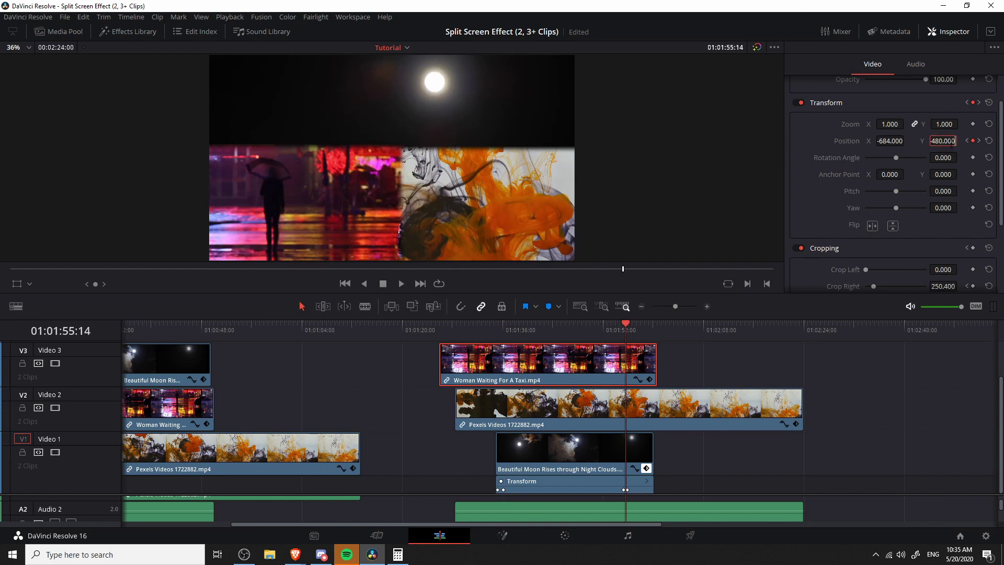
left_click(979, 141)
left_click(936, 141)
type("-480")
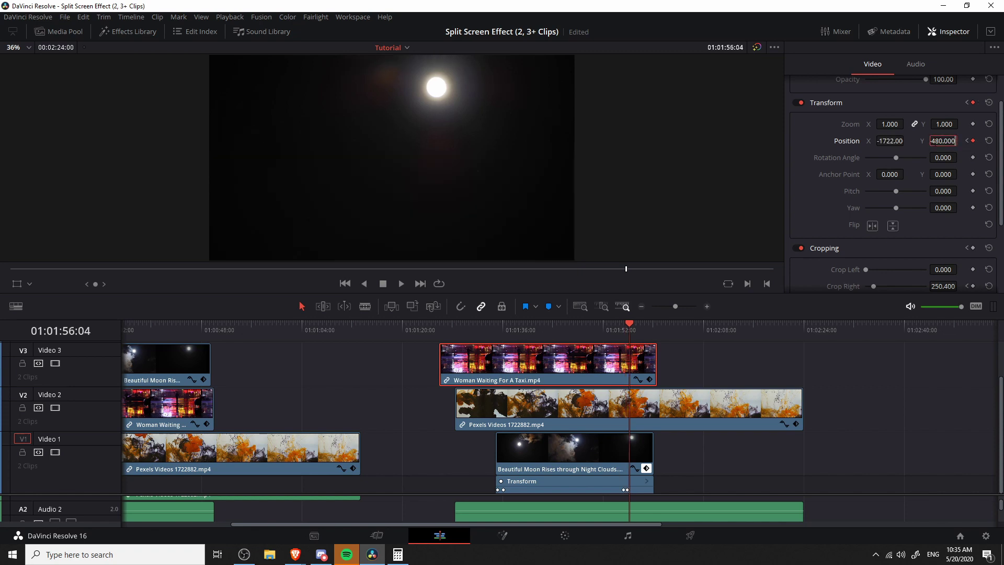
key("Return")
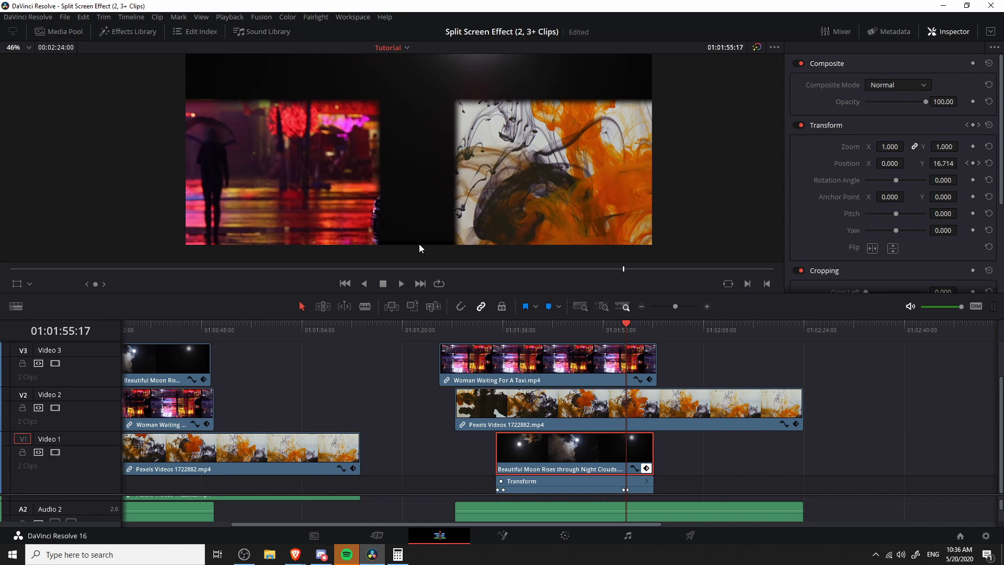
Move the moon clip's last two Position keyframes earlier, to 01:01:55:00 and 01:01:55:14, and play back the exit from 01:01:54:10.
scroll(516, 184, "down", 3)
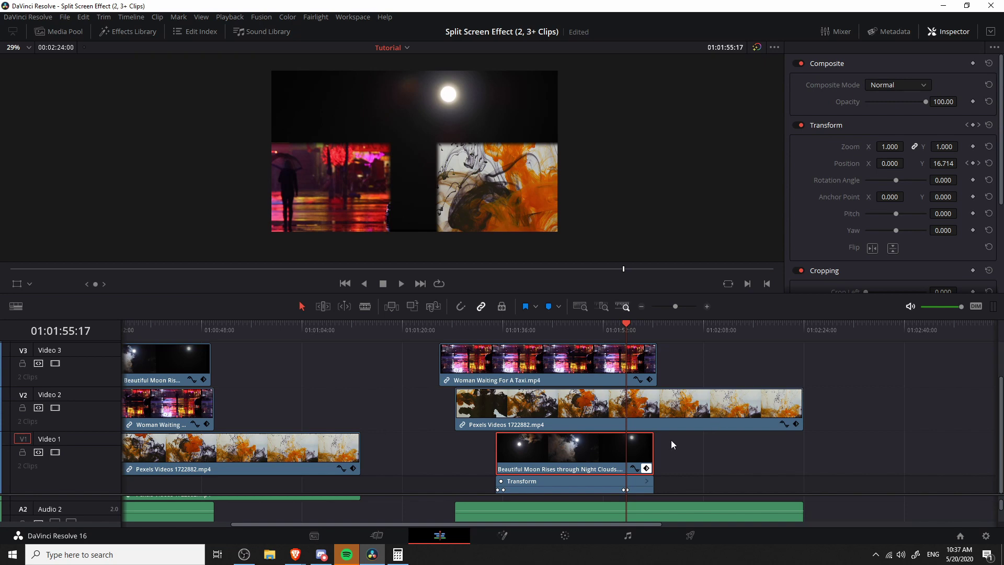
scroll(685, 449, "right", 1)
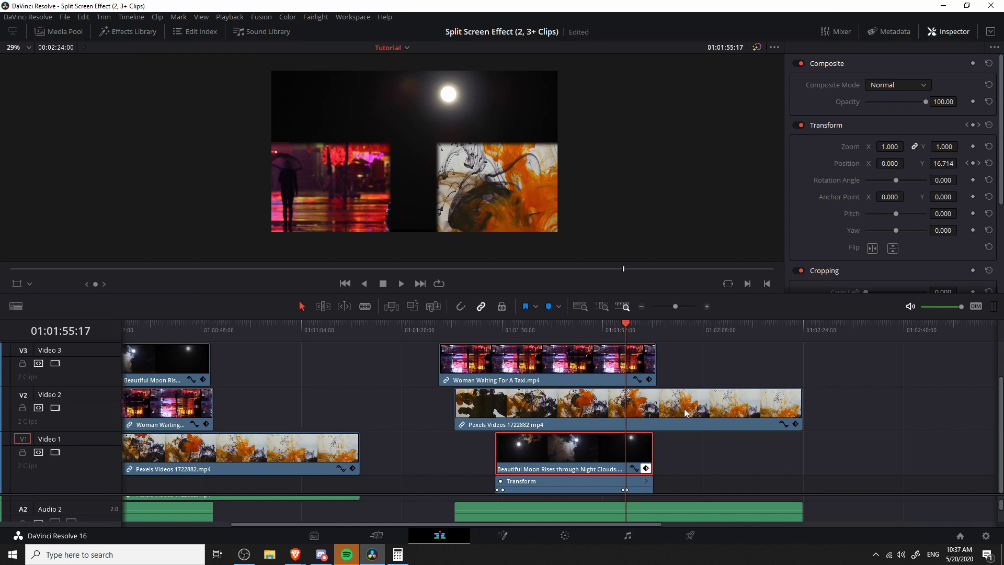
left_click(647, 379)
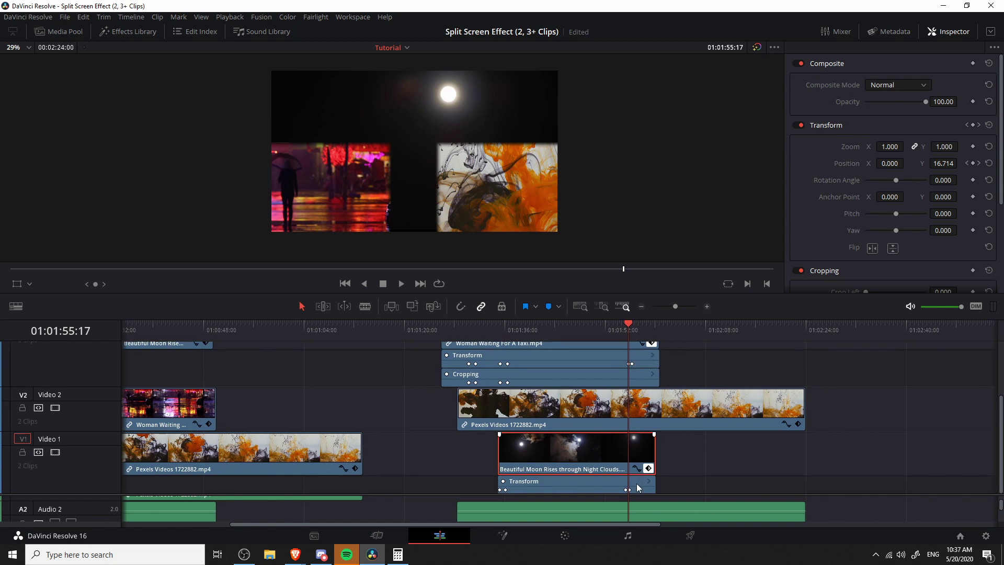
left_click(707, 306)
left_click(707, 307)
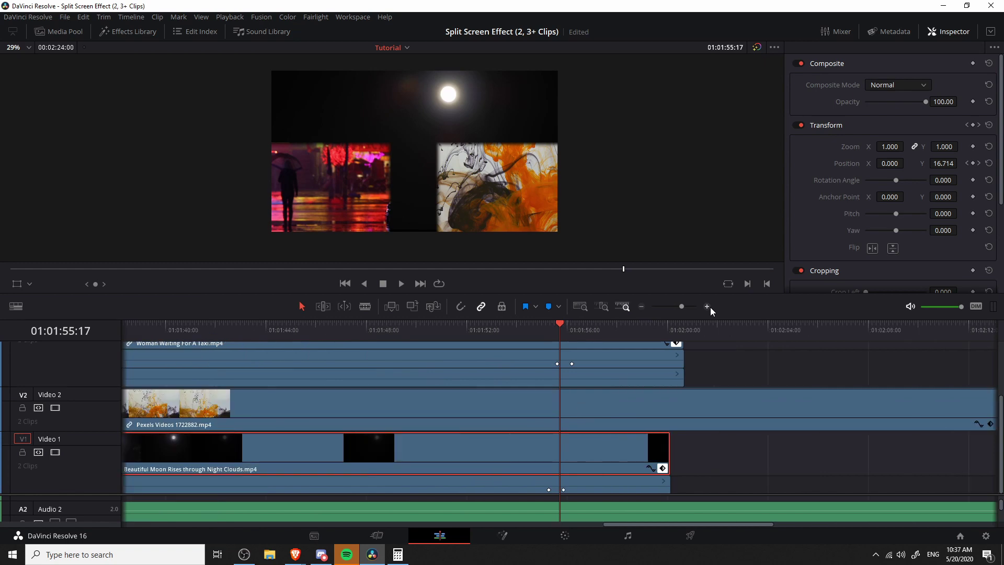
left_click(707, 307)
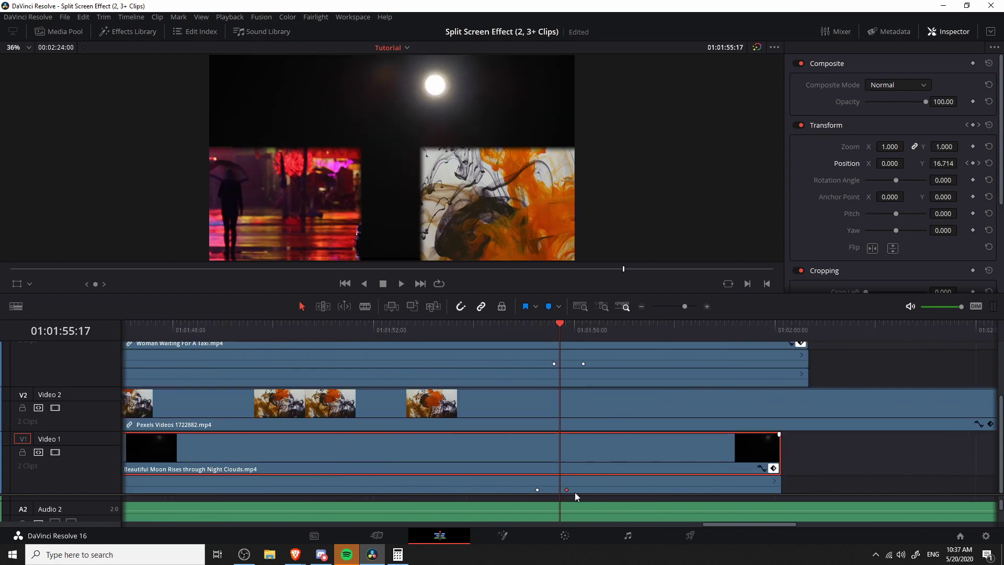
left_click_drag(566, 490, 554, 490)
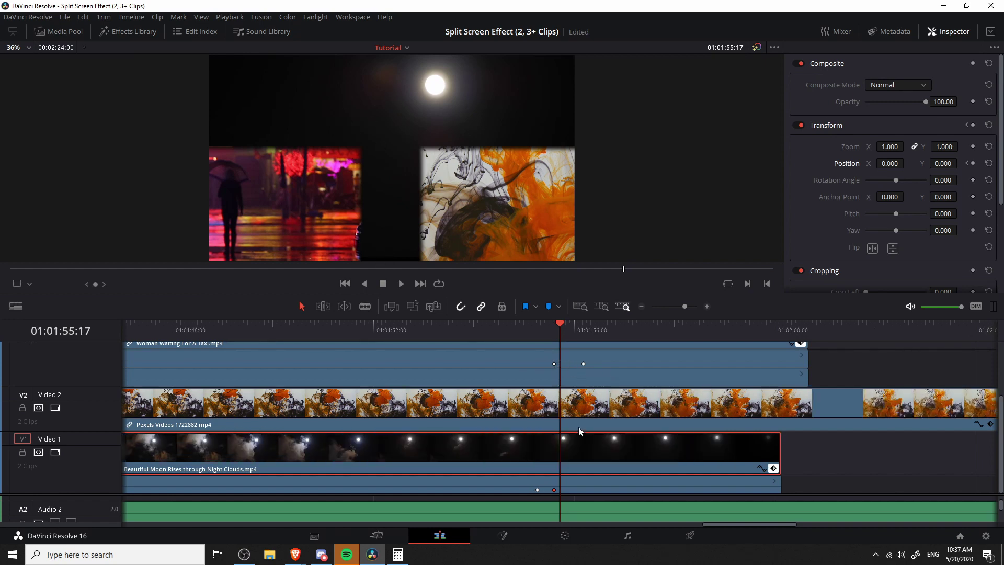
left_click_drag(537, 489, 524, 491)
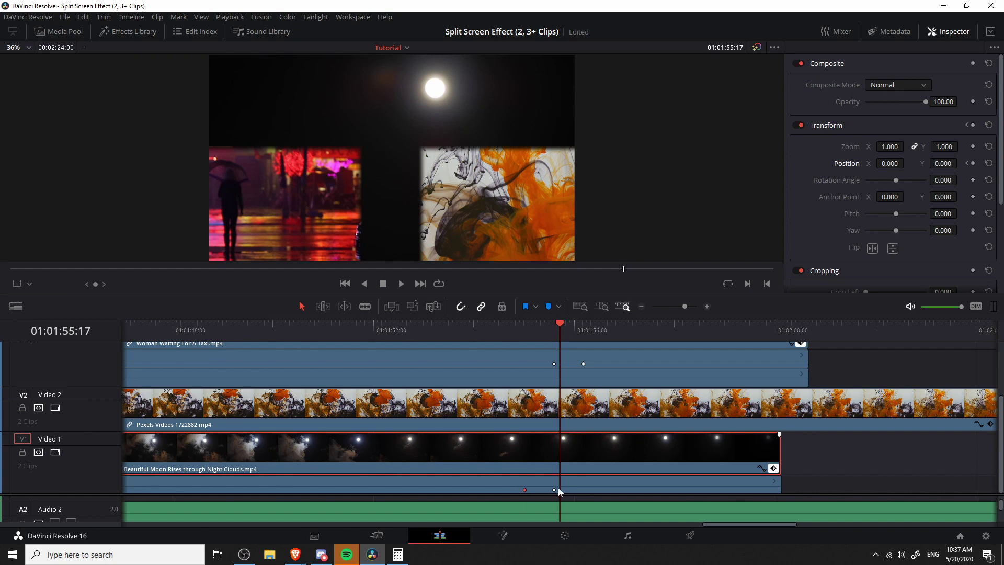
left_click(495, 348)
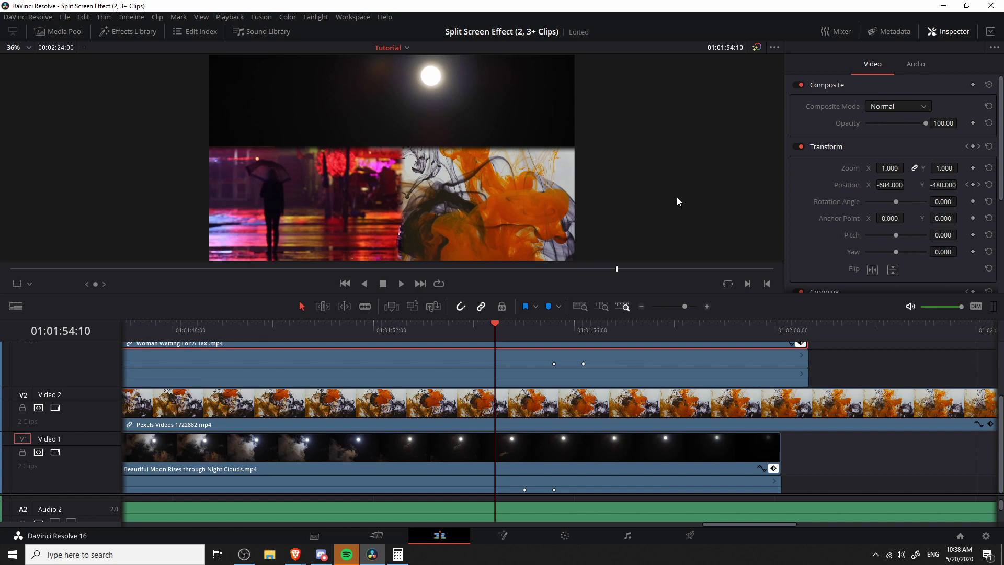
key("space")
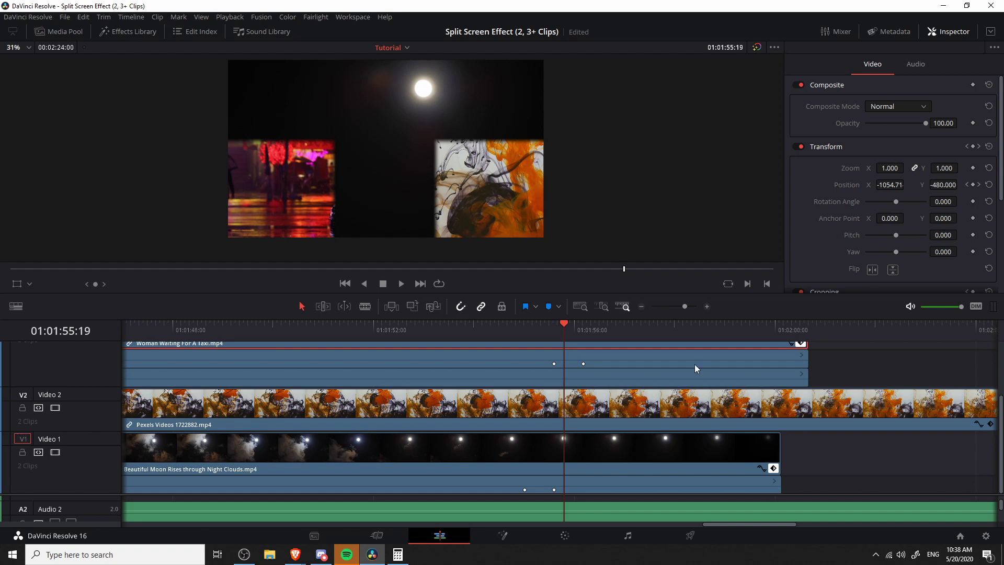
At 01:01:55:14, enlarge the Beautiful Moon clip on Video 1 to Zoom 1.200.
left_click(534, 459)
left_click(551, 335)
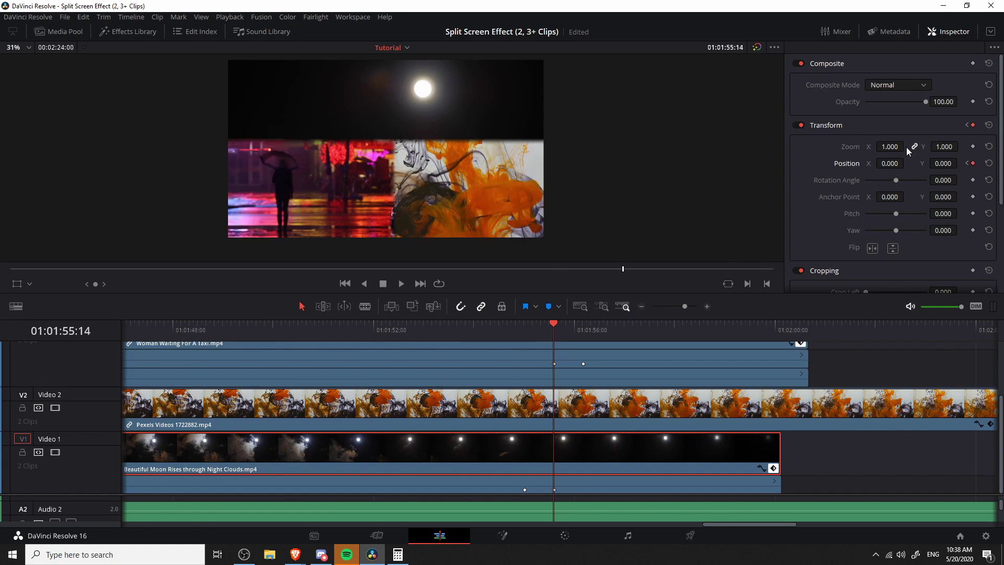
left_click_drag(886, 150, 910, 150)
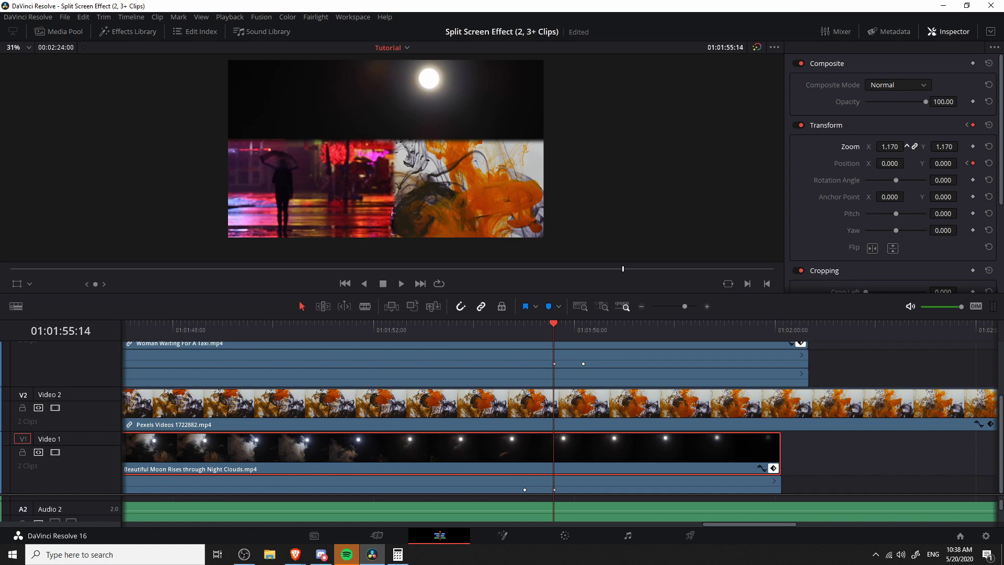
left_click_drag(908, 147, 912, 146)
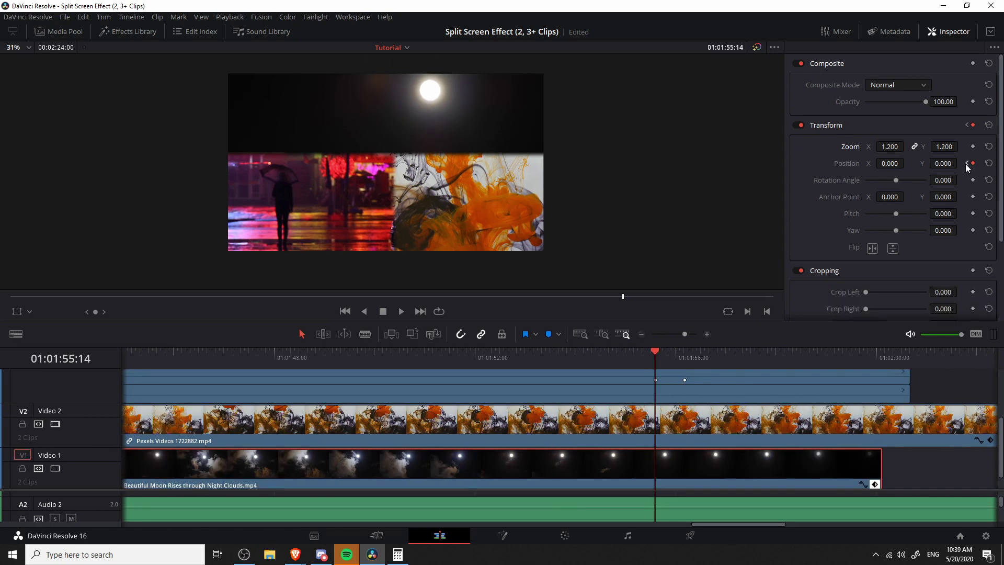
Remove all Position keyframes from the moon clip and set its Position Y to -78.
left_click(970, 163)
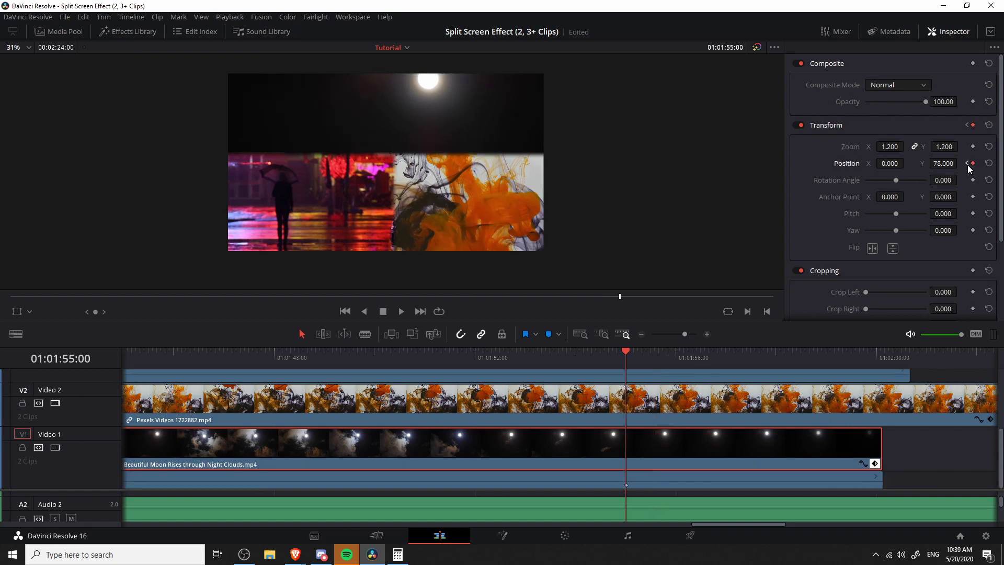
left_click(966, 164)
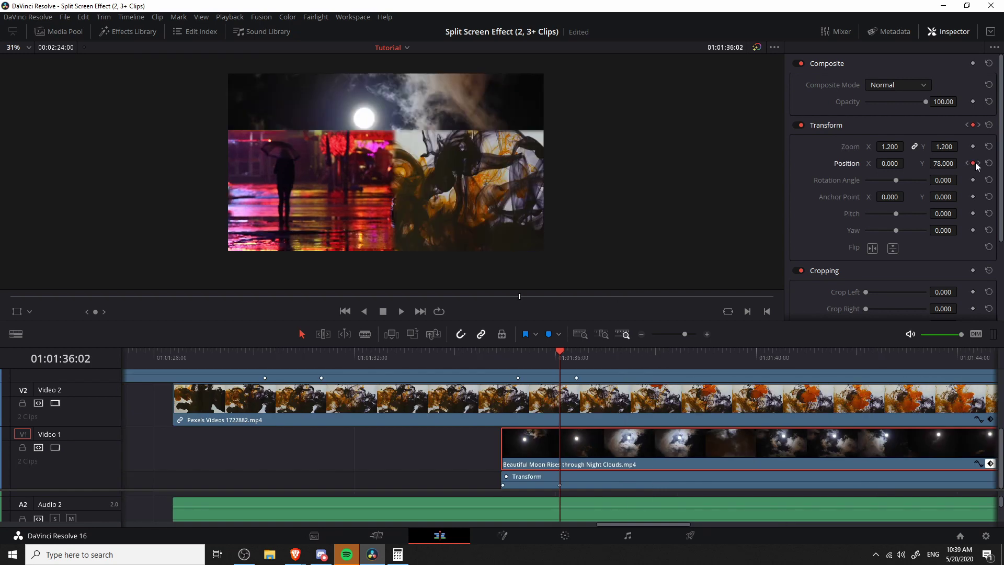
left_click(967, 164)
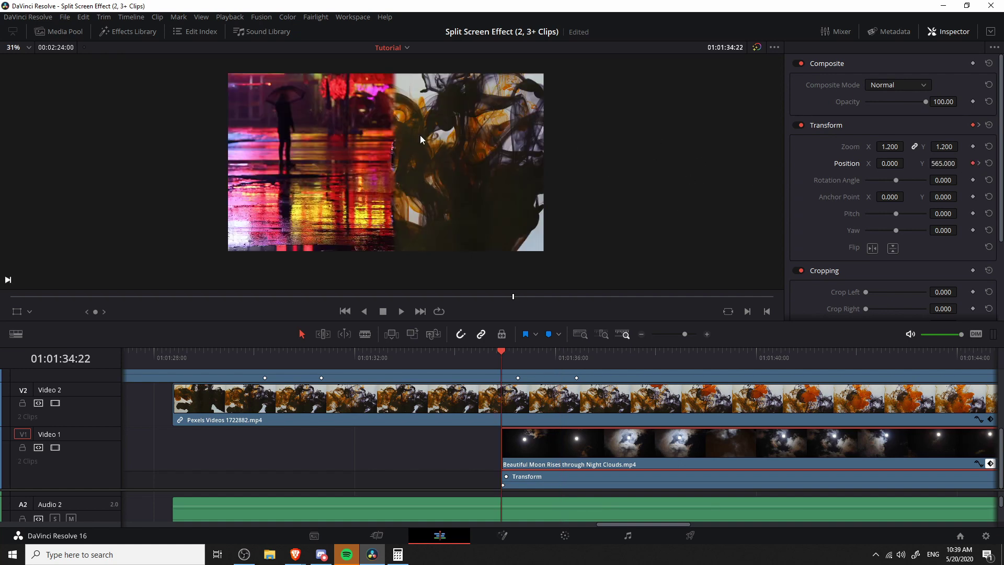
left_click(972, 163)
left_click(979, 164)
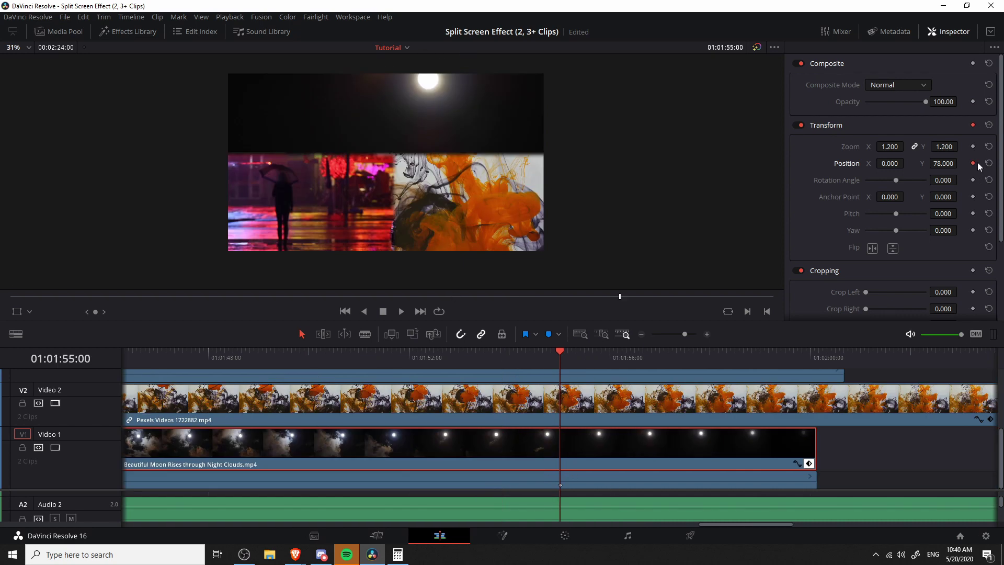
left_click(973, 163)
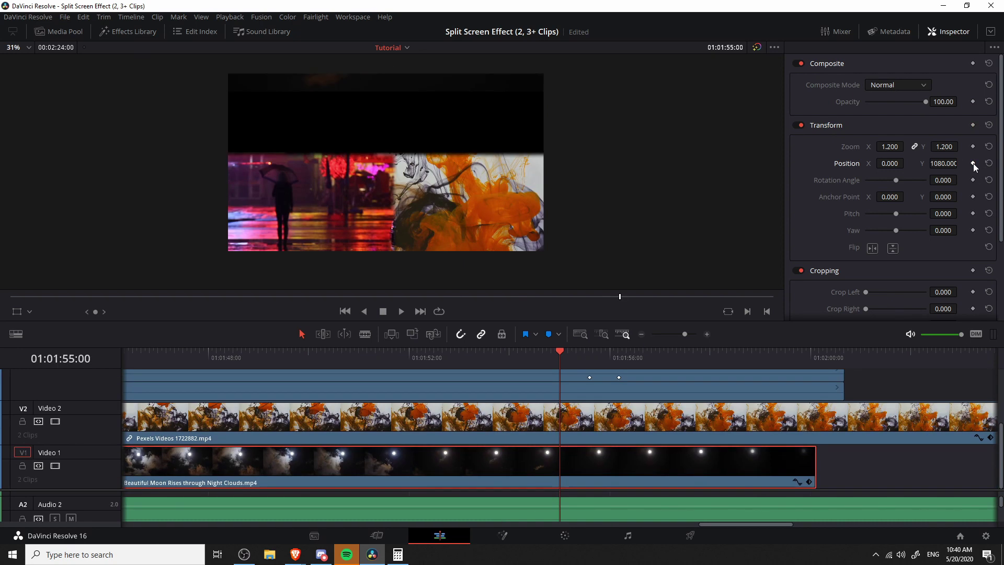
left_click_drag(963, 163, 961, 163)
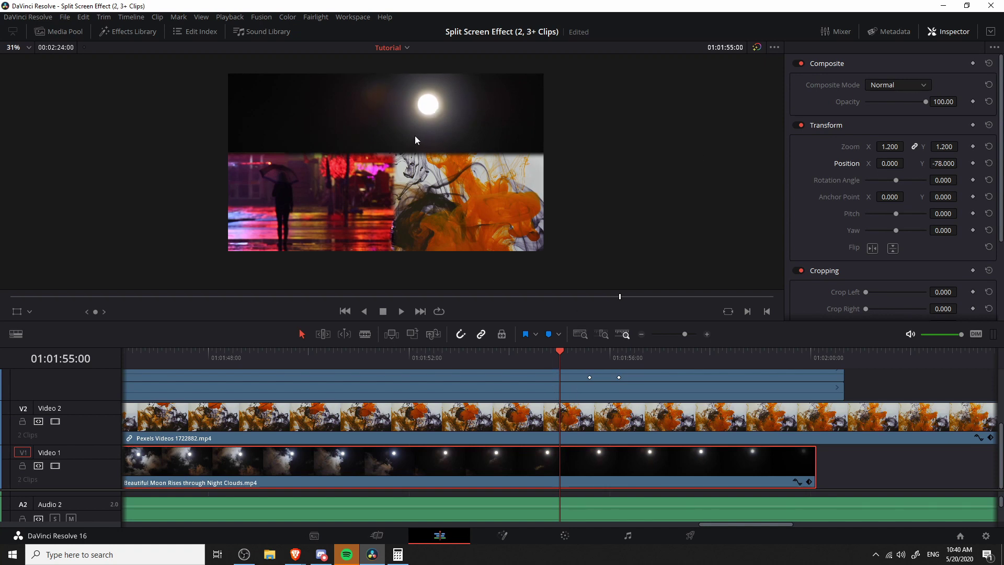
Play back the restacked split screen from 01:01:46:04 and repeat the section around 01:01:55:14 to check the lower clips sliding out over the moon.
scroll(517, 402, "left", 3)
left_click(258, 360)
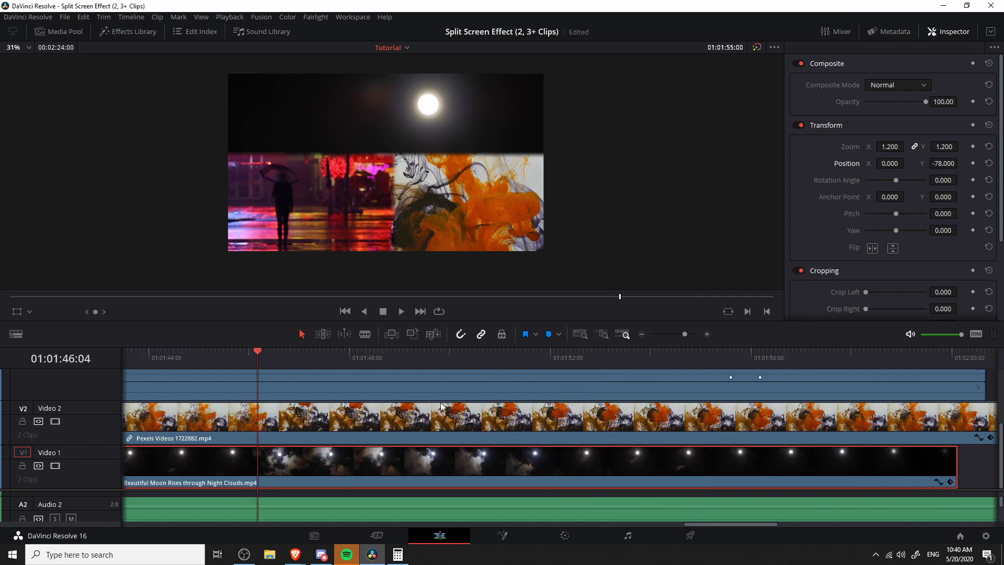
key("space")
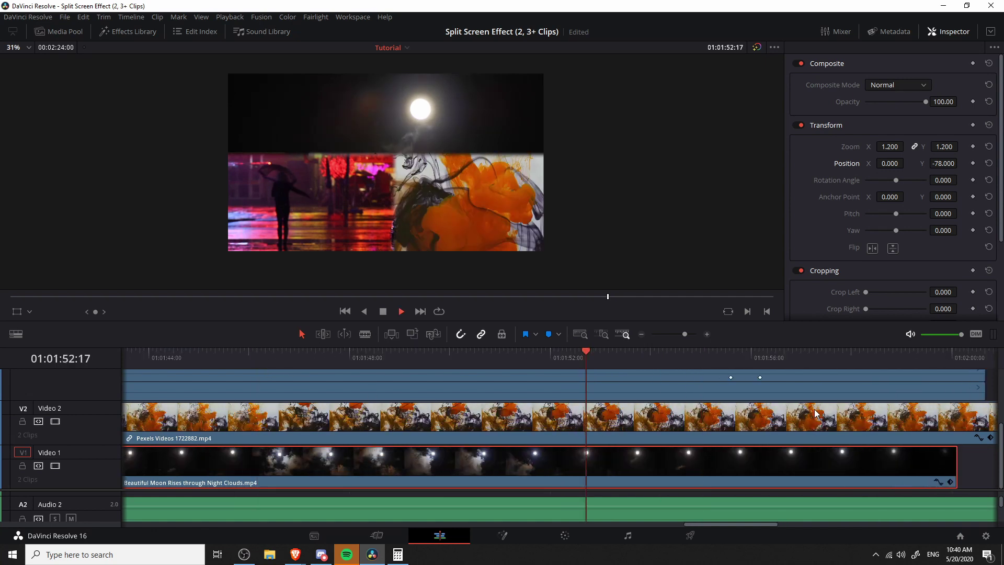
left_click(701, 356)
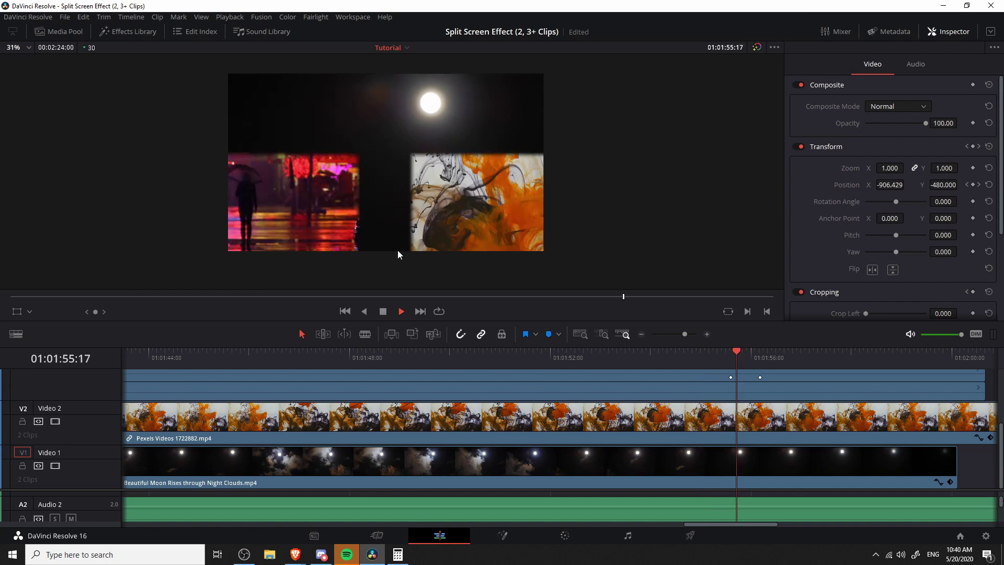
left_click(729, 362)
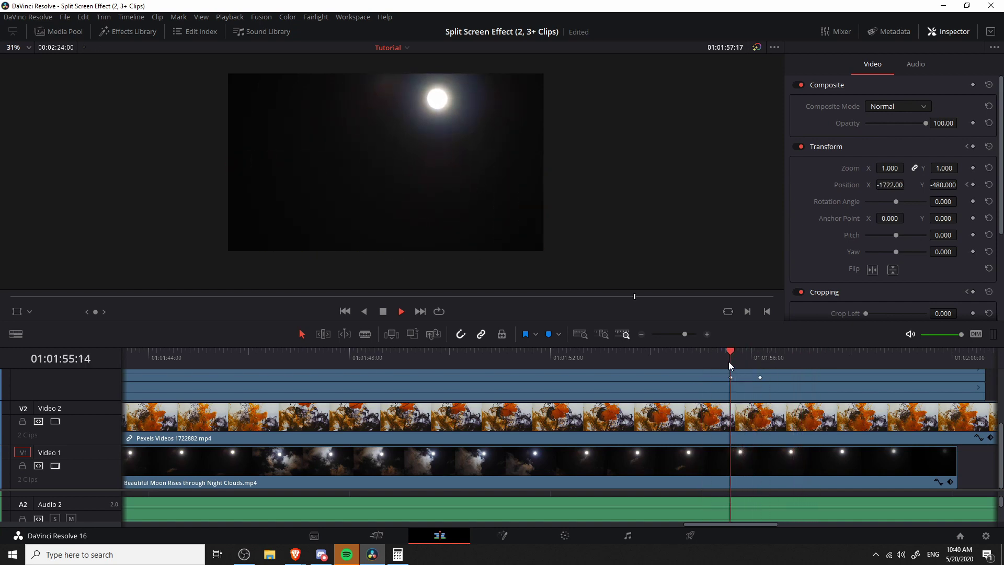
left_click(763, 453)
scroll(852, 294, "down", 1)
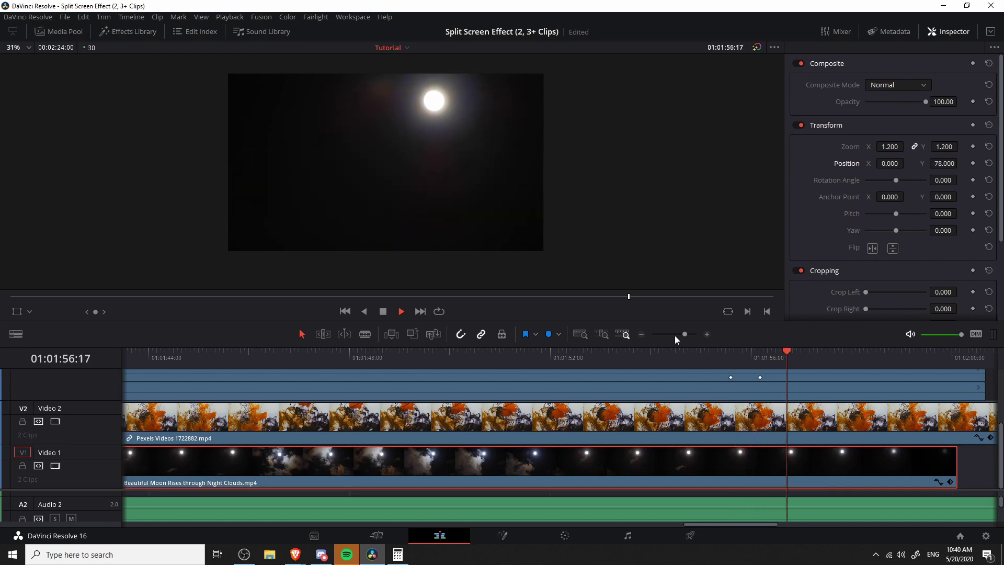
left_click(694, 361)
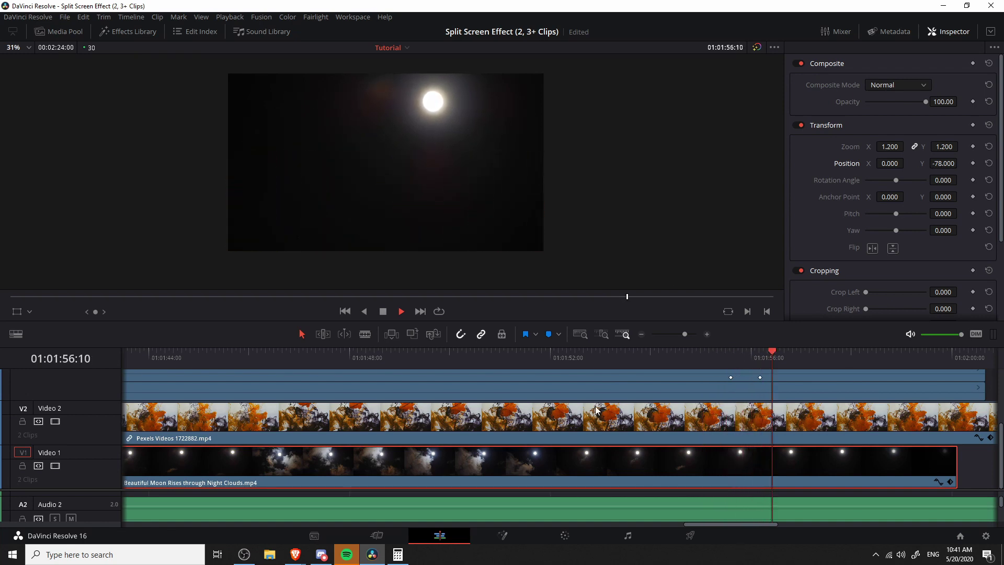
key("space")
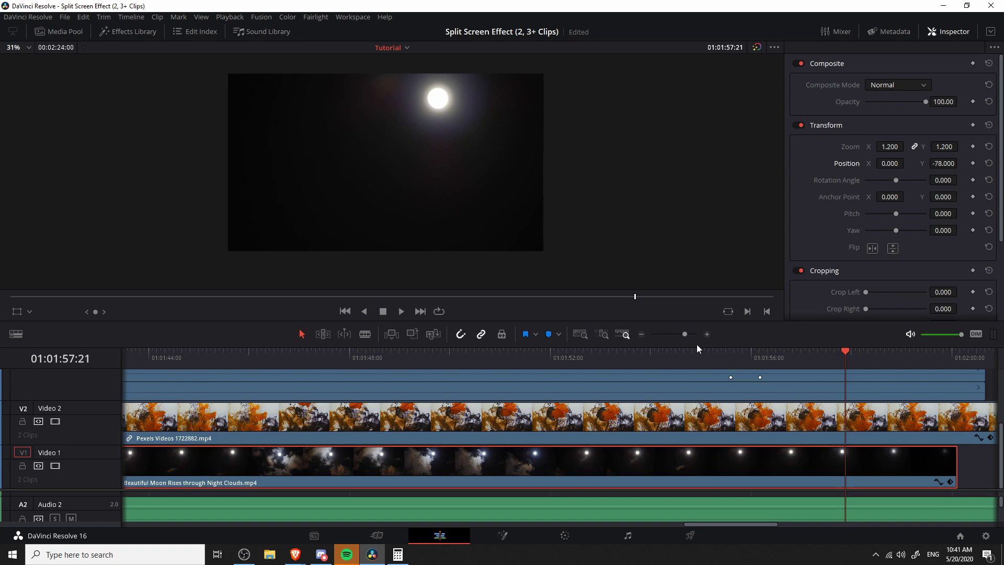
Set the moon clip's Position Y to -12, checking its framing above the lower clips at 01:01:40:09.
left_click_drag(946, 162, 960, 162)
left_click(415, 353)
key("space")
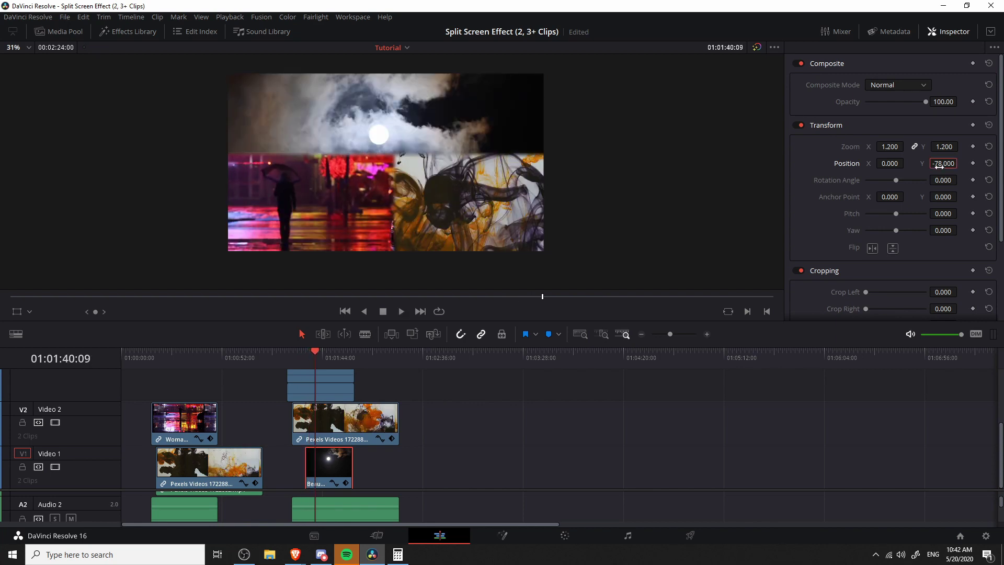
left_click_drag(944, 163, 960, 163)
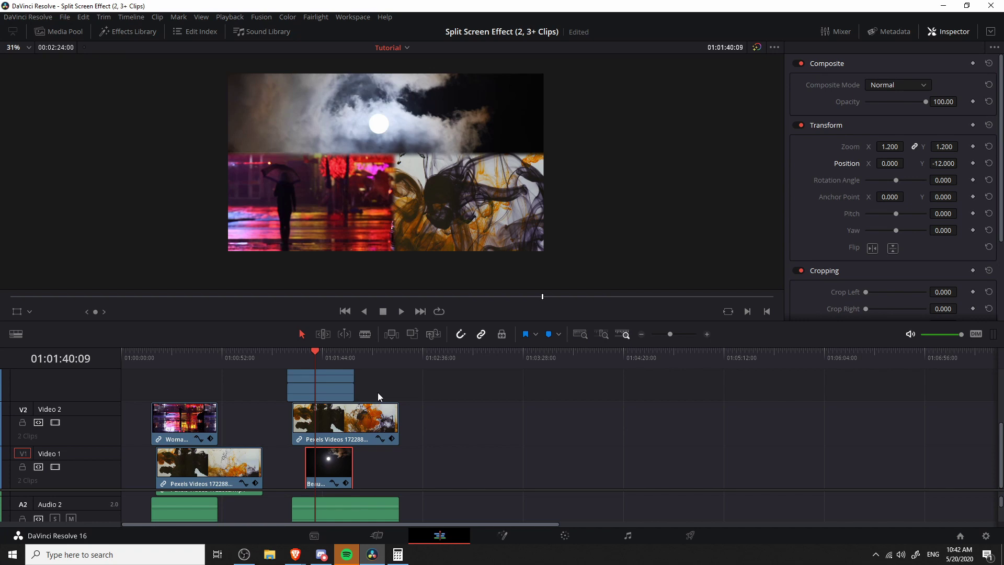
Play back the restacked split screen from its beginning to past the moon clip's end.
left_click(293, 362)
key("space")
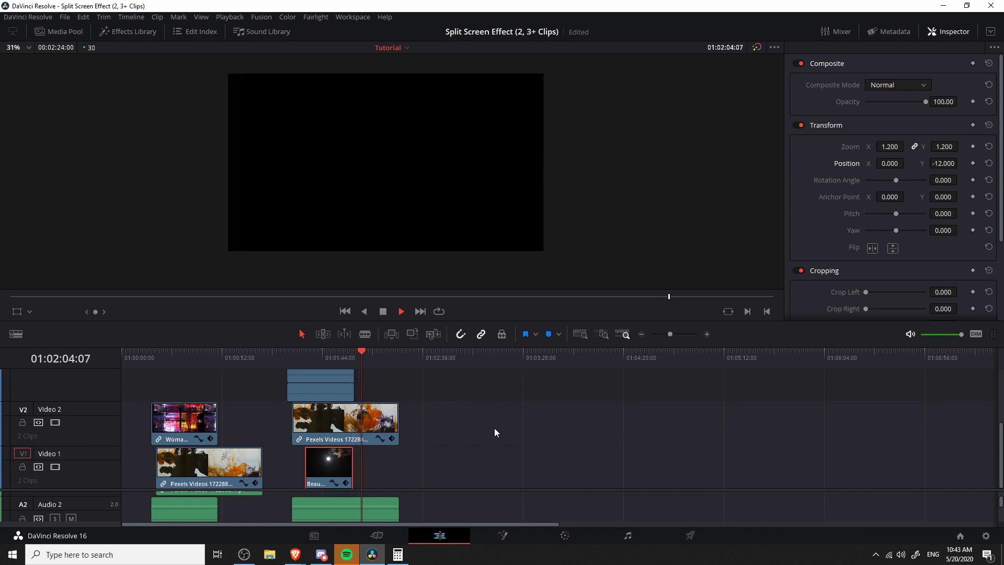
key("space")
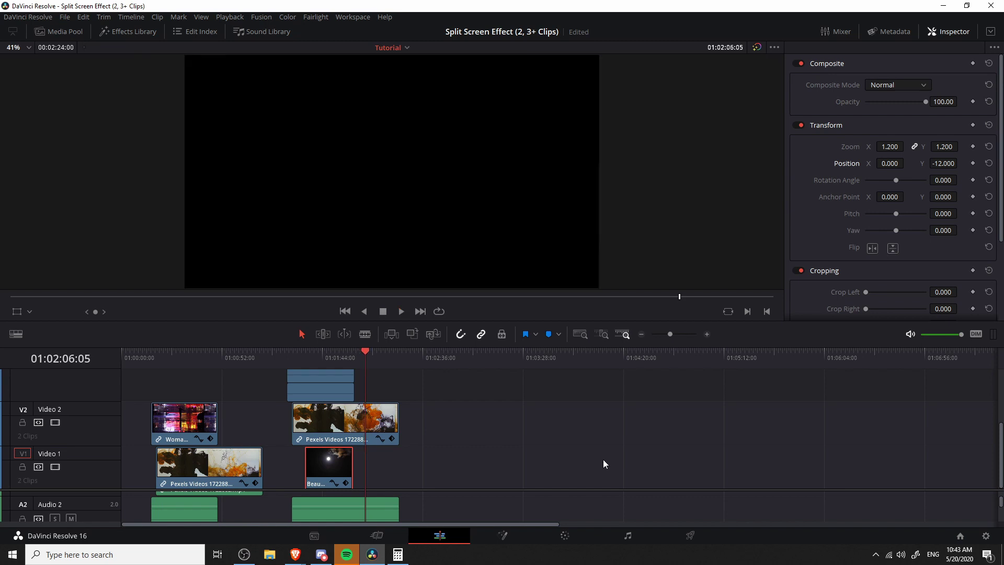